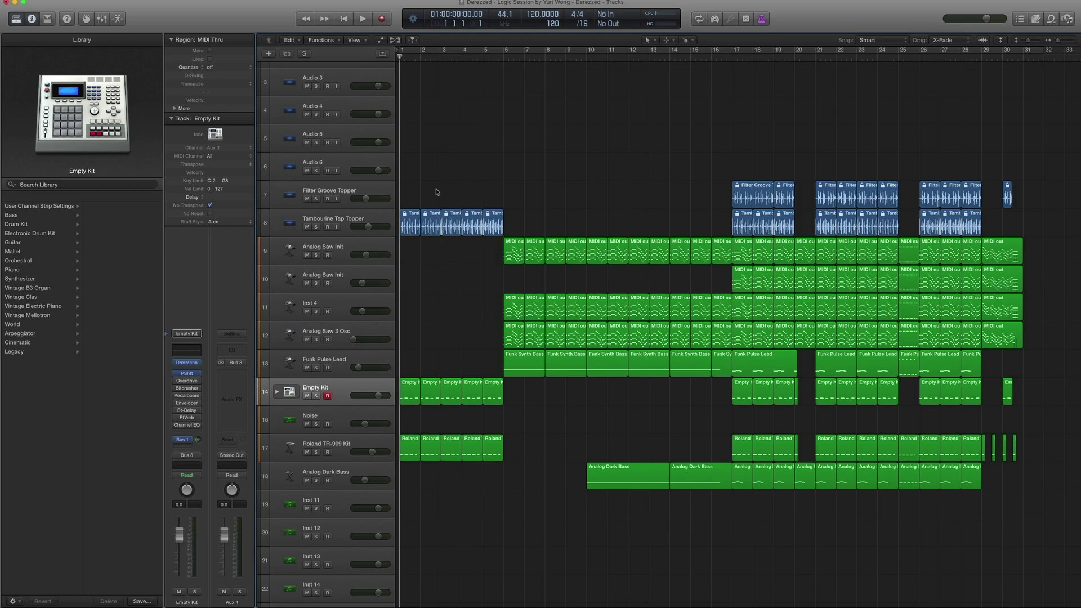
Step: Play the whole arrangement from the start to its end, and return the playhead to bar 1
key(space)
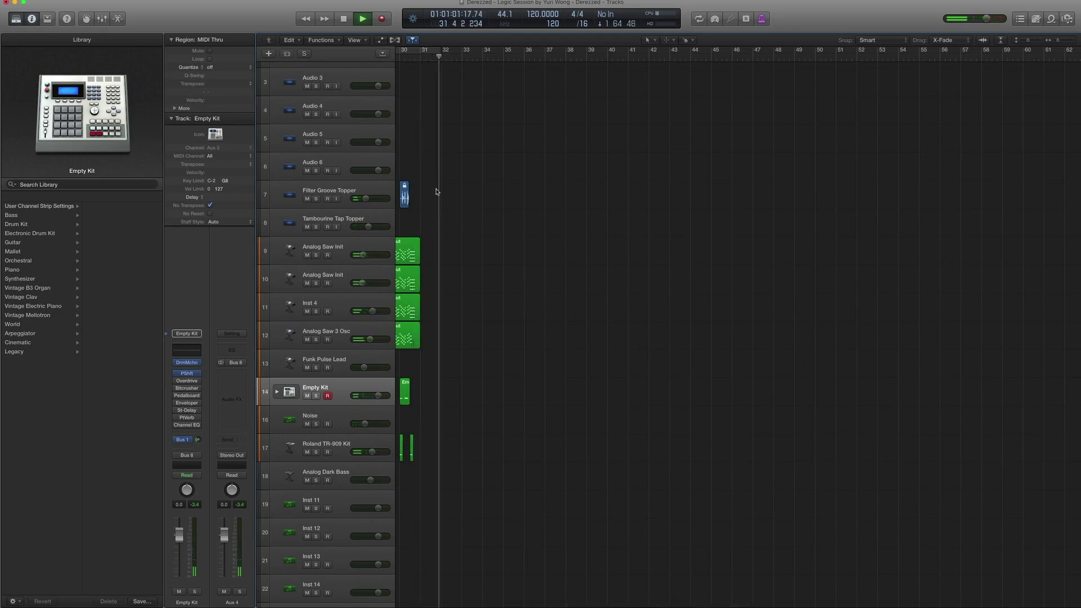
key(space)
key(z)
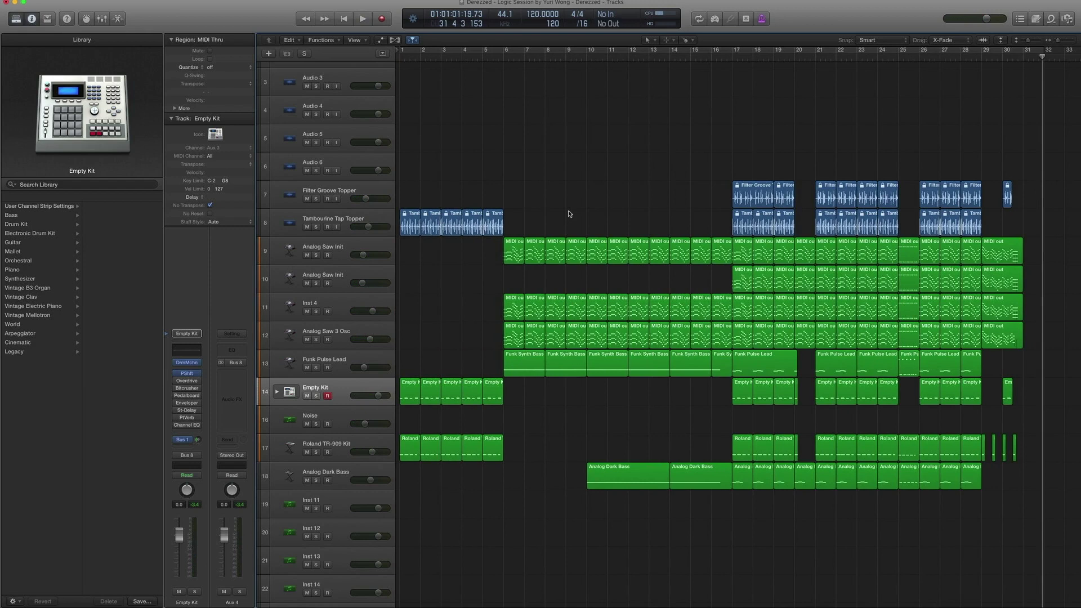
click(404, 57)
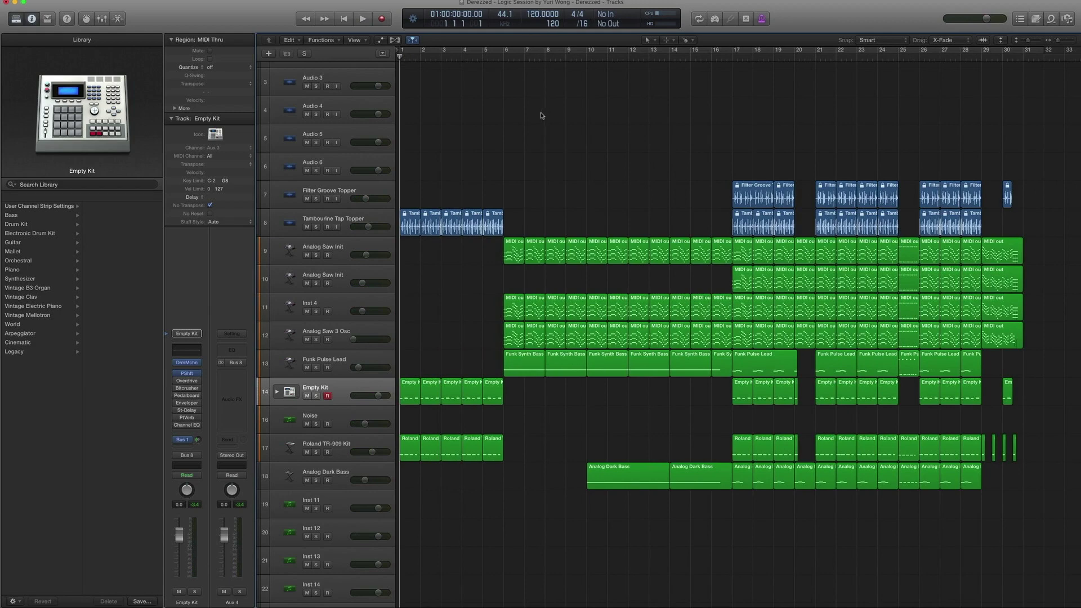
Step: Select the Tambourine Tap Topper track and search the Apple Loops library for "tamb"
scroll(531, 112, down, 2)
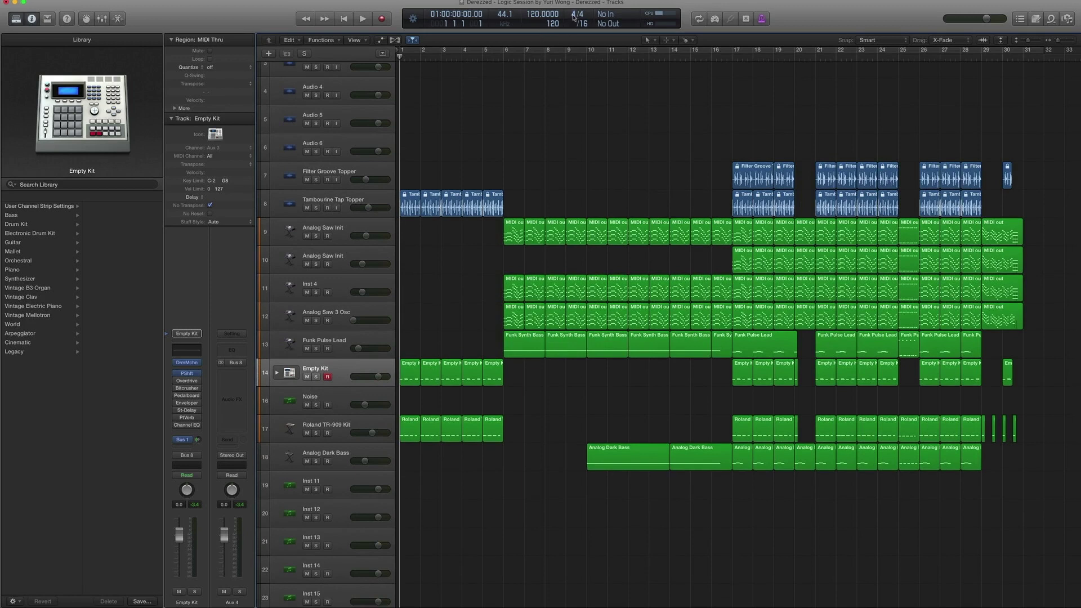
click(335, 193)
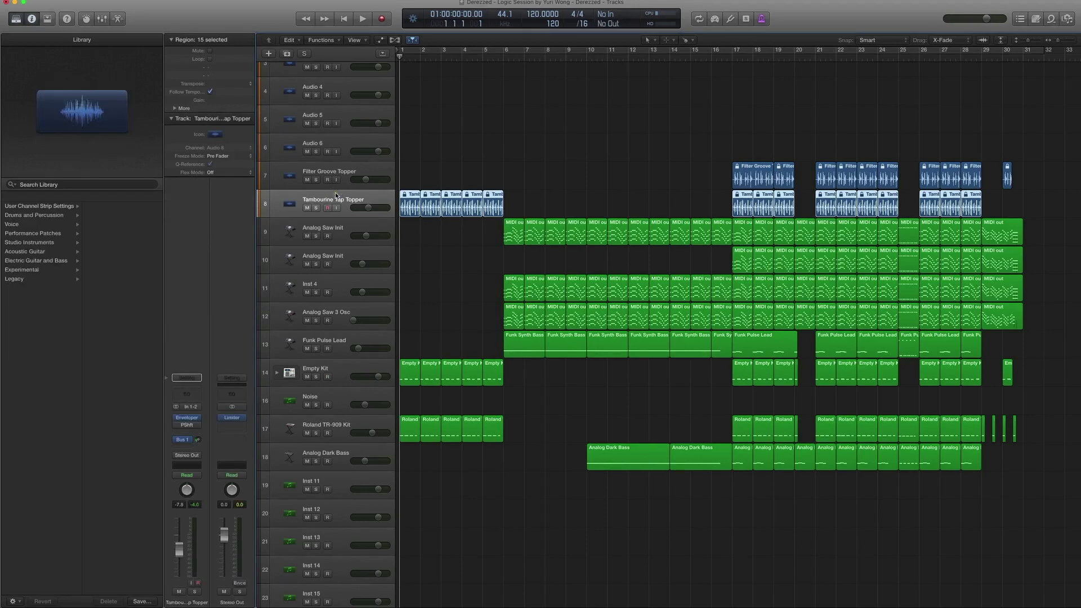
scroll(1055, 49, up, 1)
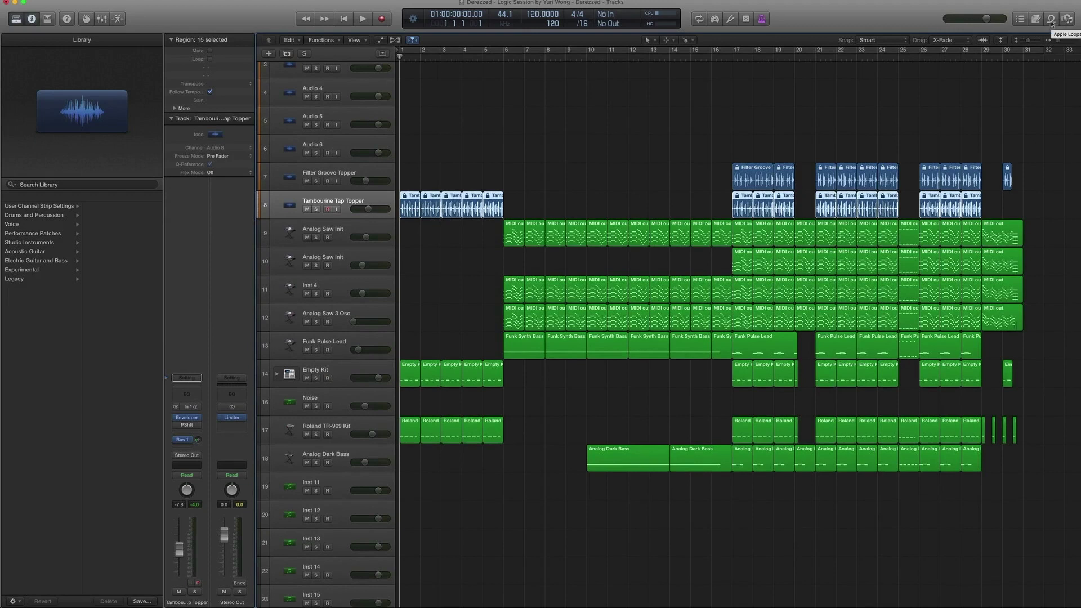
click(1051, 20)
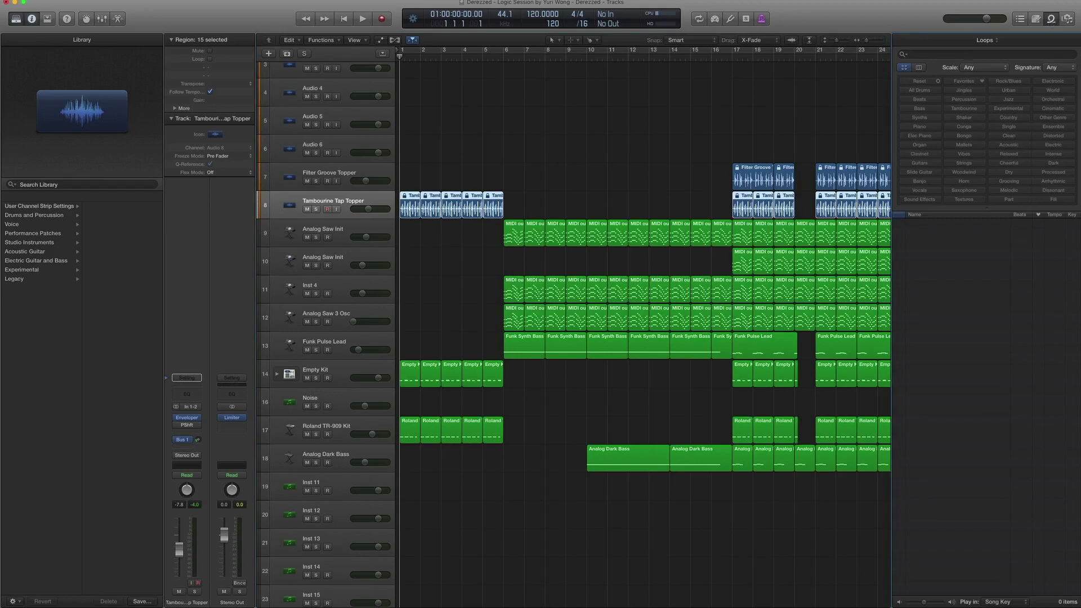
click(927, 54)
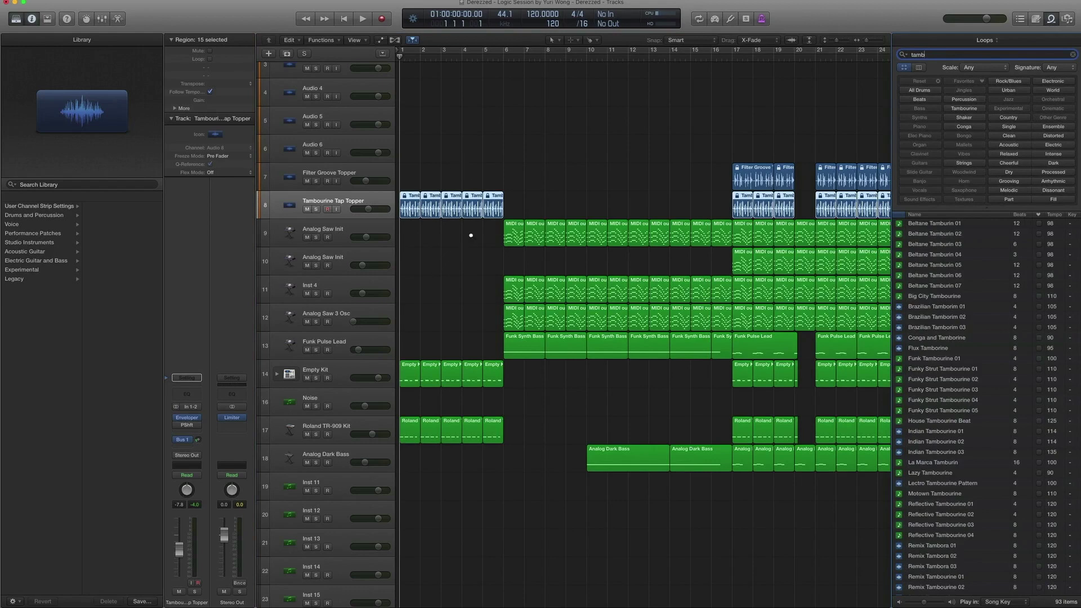
Step: Find and preview the Tambourine Tap Topper loop among the search results, and close the loop browser
drag(470, 235, 439, 180)
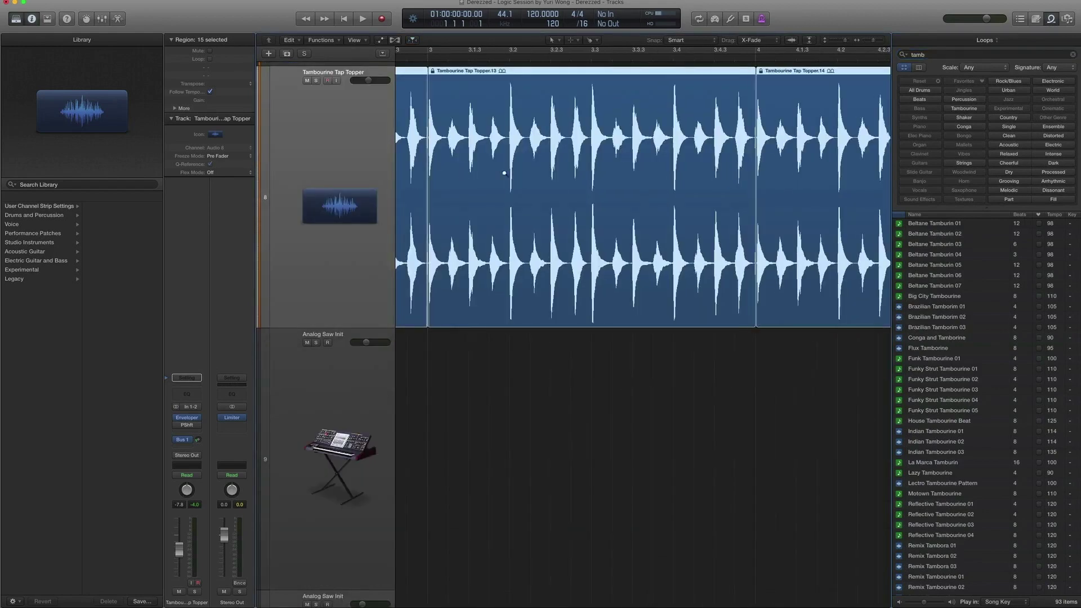
ctrl+alt+click(503, 173)
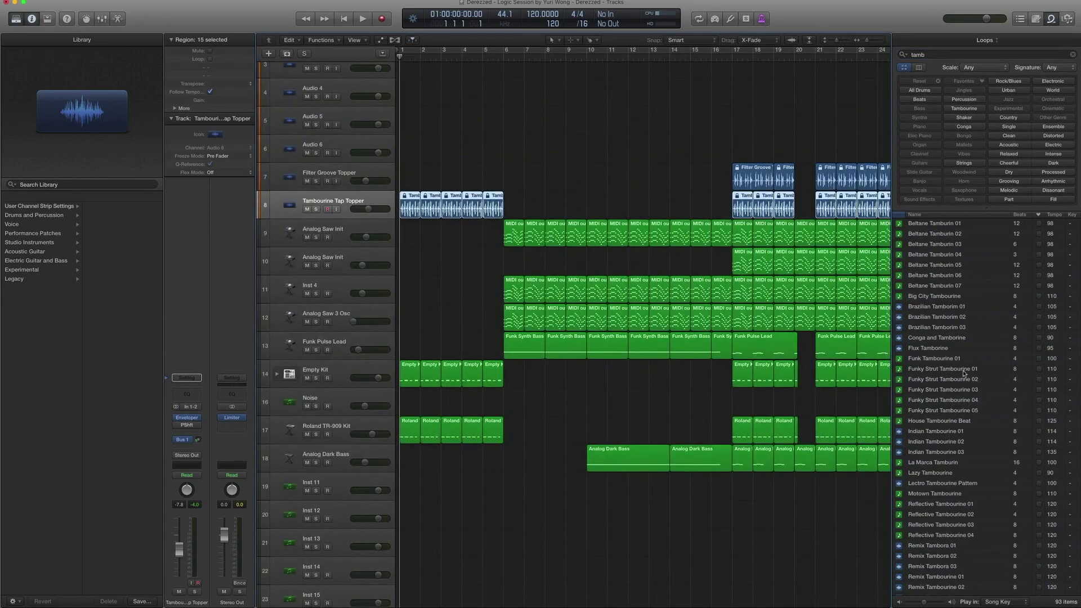
scroll(964, 372, down, 10)
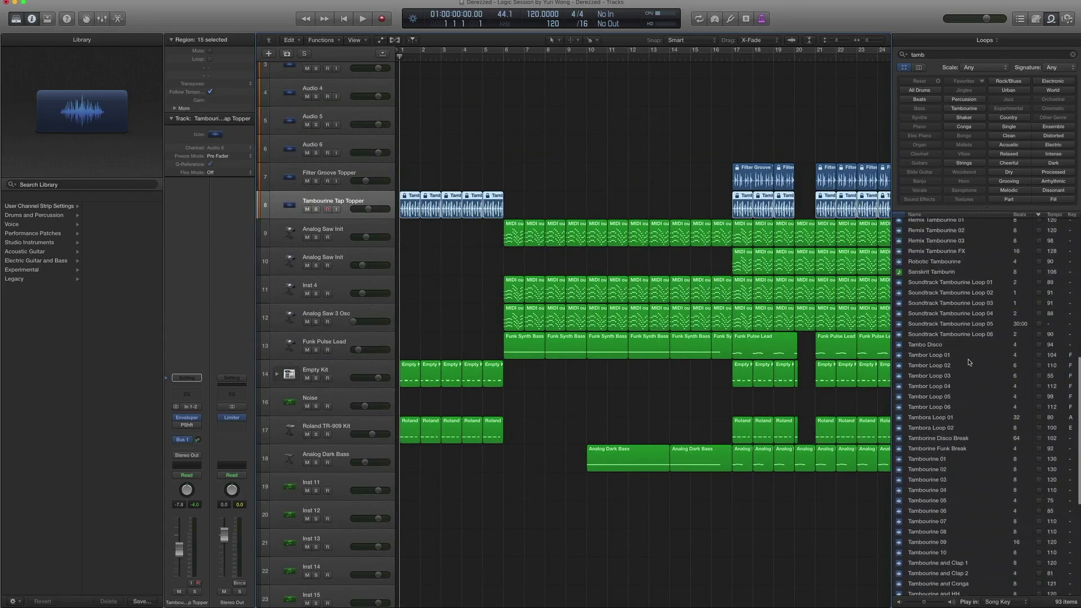
scroll(969, 362, down, 7)
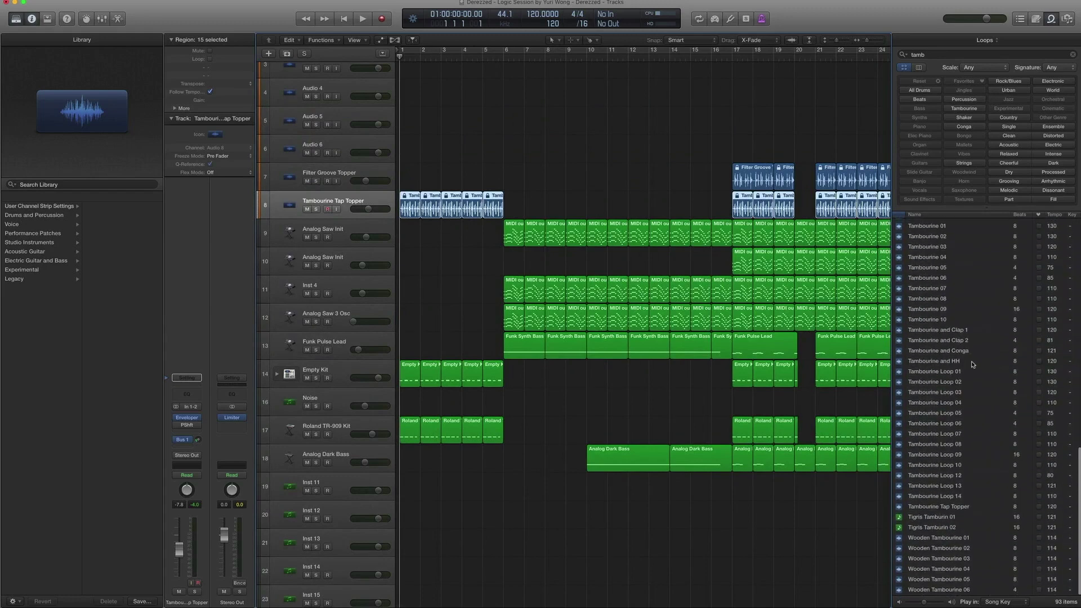
click(954, 508)
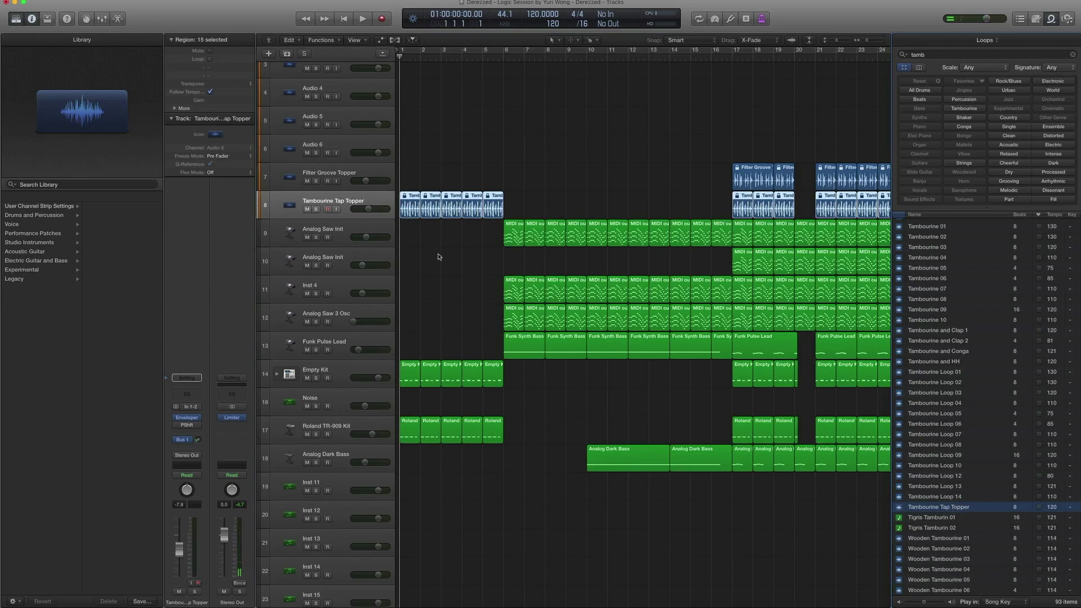
click(1050, 18)
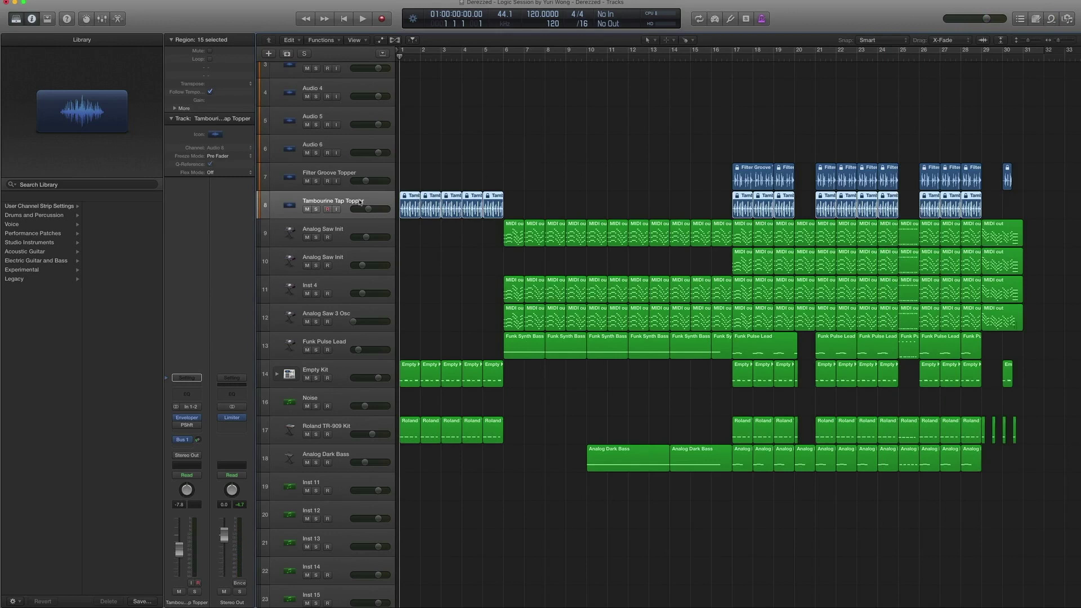
Step: Show the Enveloper settings on the Tambourine Tap Topper track, play the track soloed, and close the plug-in
scroll(361, 203, down, 1)
click(187, 417)
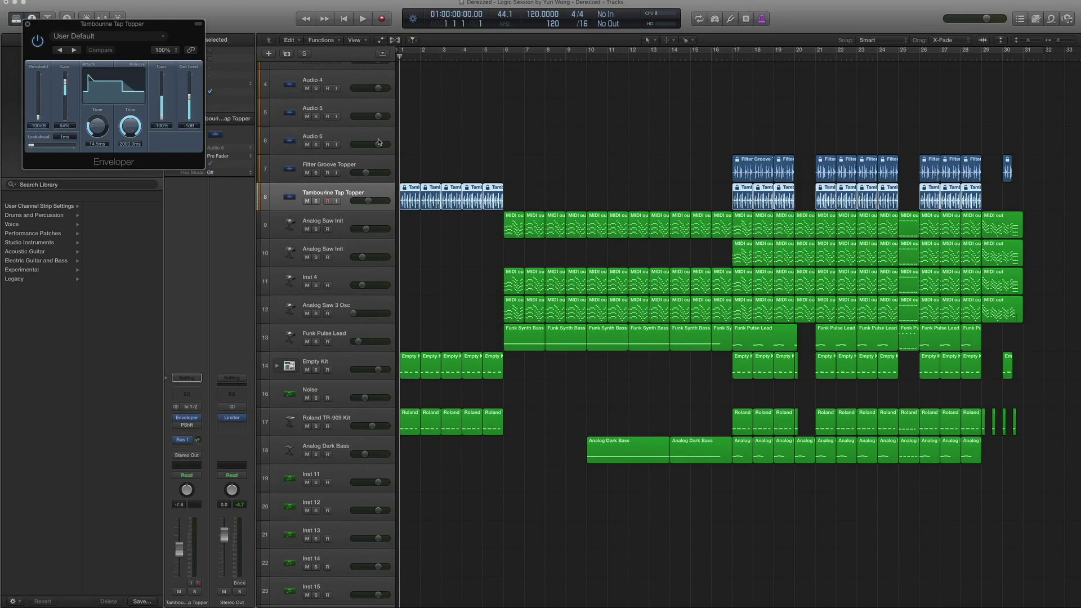
key(s)
key(space)
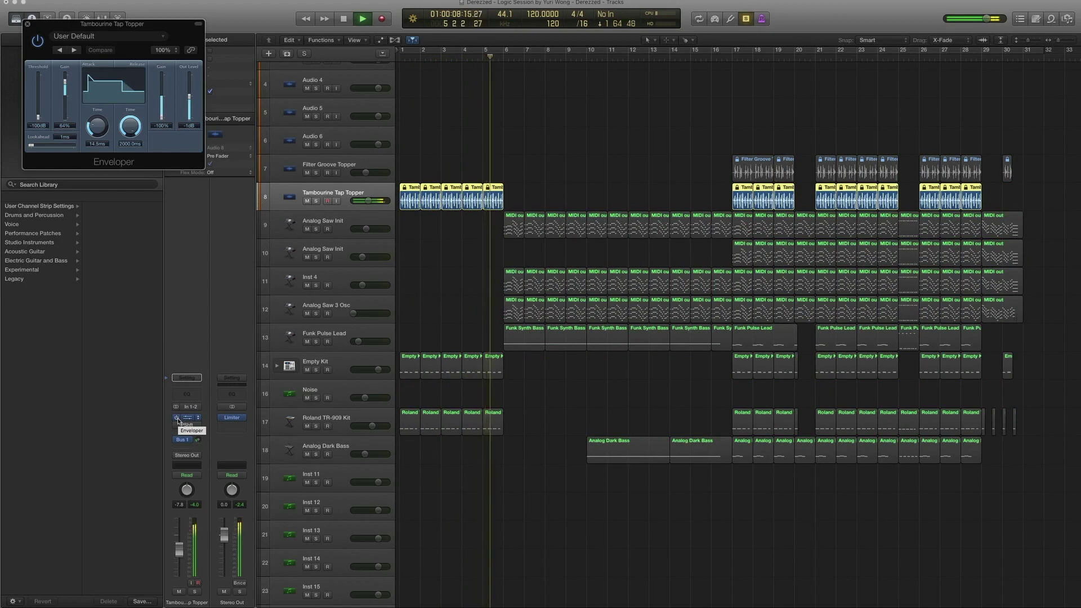
key(space)
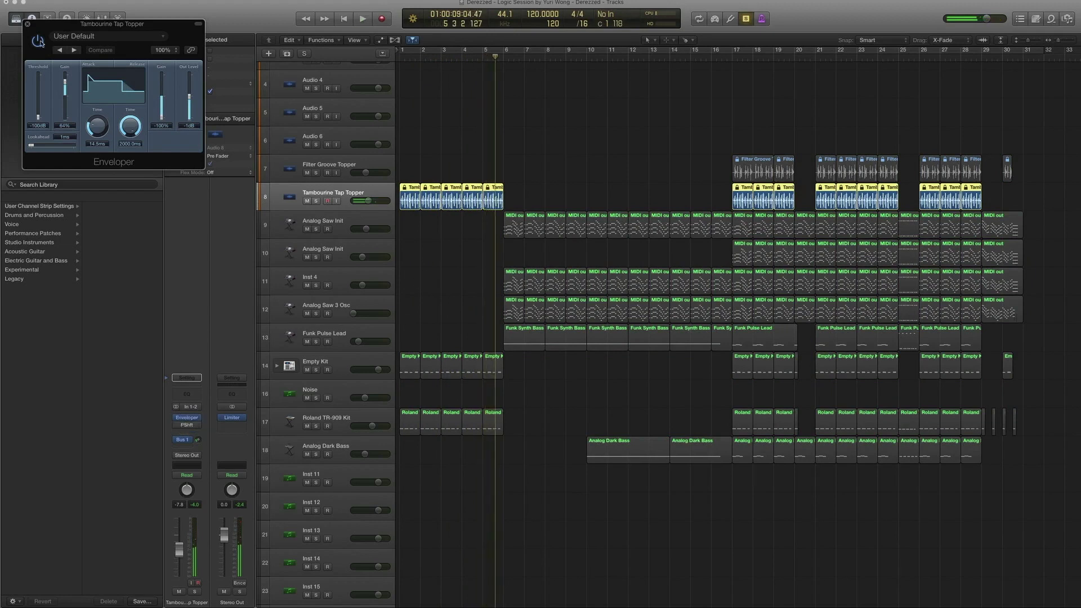
click(28, 25)
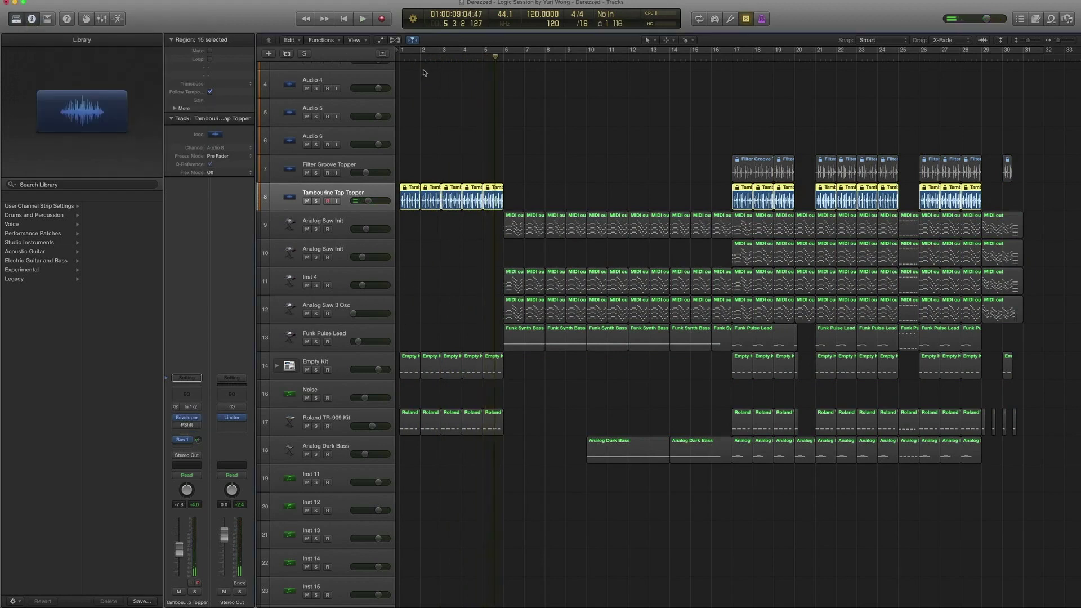
Step: Return the playhead to the start of the project and turn off solo for the tambourine track's regions
key(comma)
key(comma)
key(comma)
key(comma)
key(comma)
key(ctrl+s)
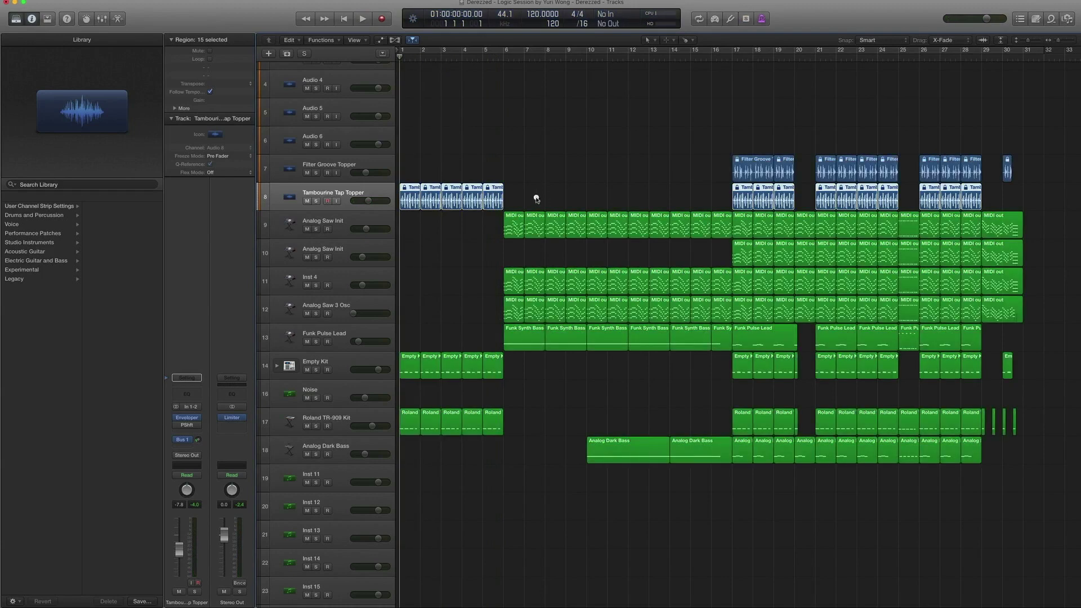
Step: Audition the first five Tambourine Tap Topper regions soloed, and turn solo off after playback
drag(536, 198, 405, 195)
key(ctrl+s)
key(space)
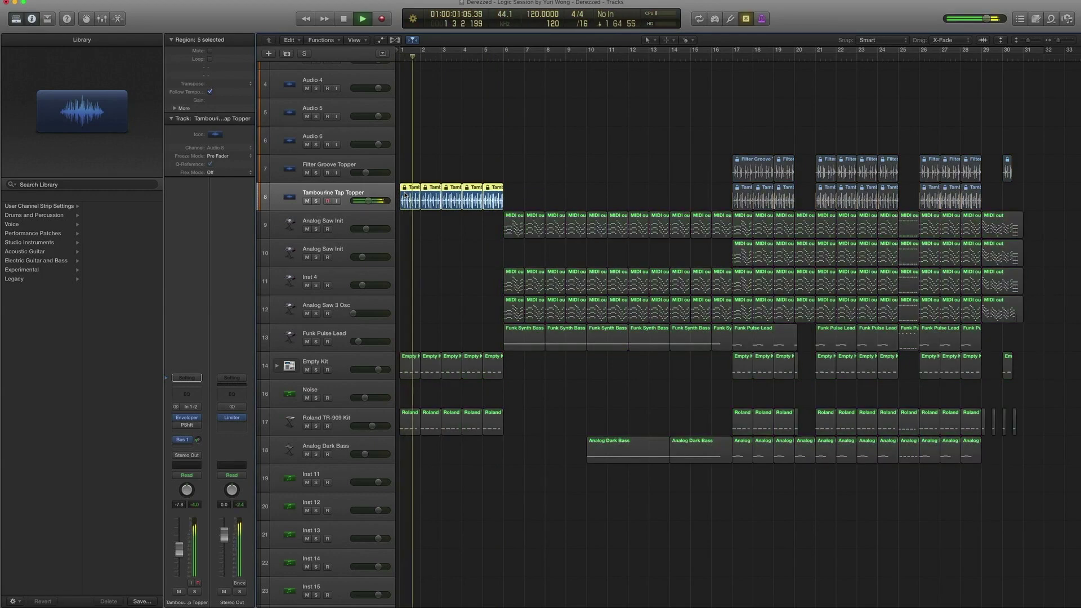
key(space)
key(ctrl+s)
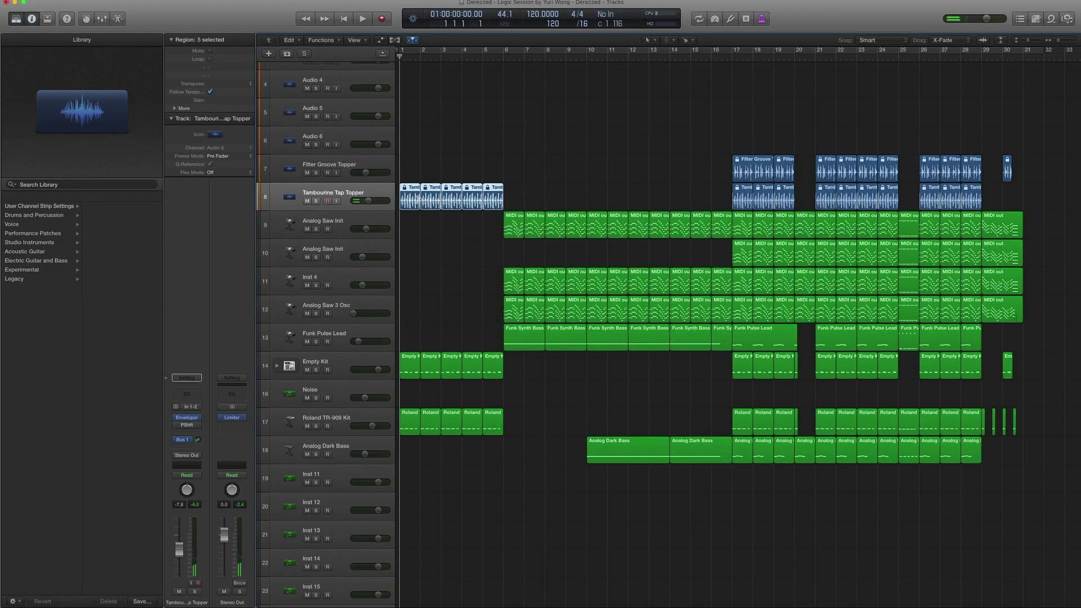
Step: Select the Roland TR-909 Kit track and examine where its EXS24 patch sits within Drums & Percussion, Electronic Drum Kits
click(345, 416)
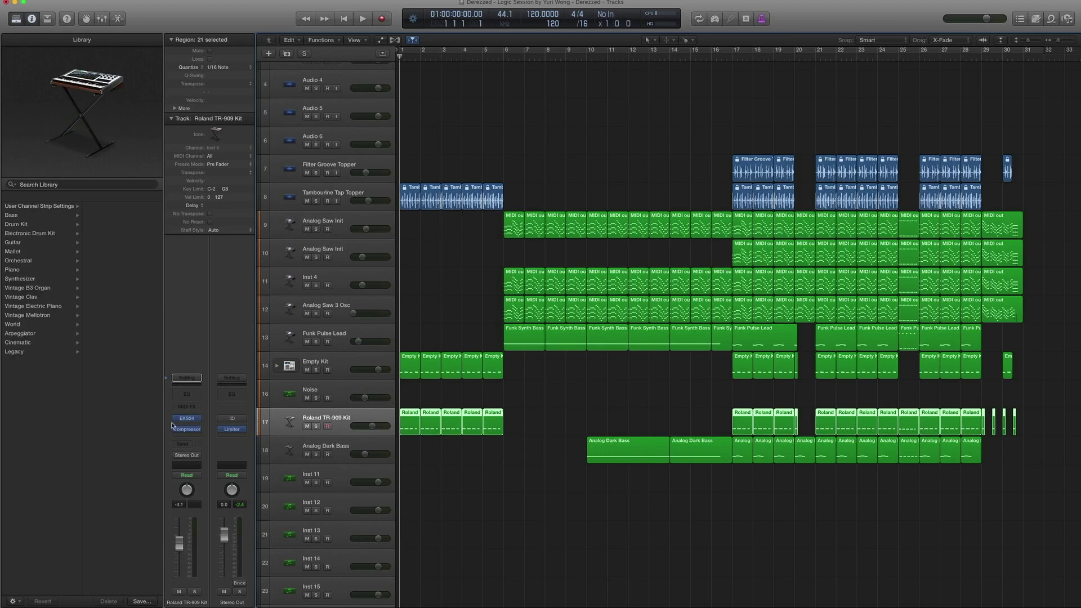
click(170, 420)
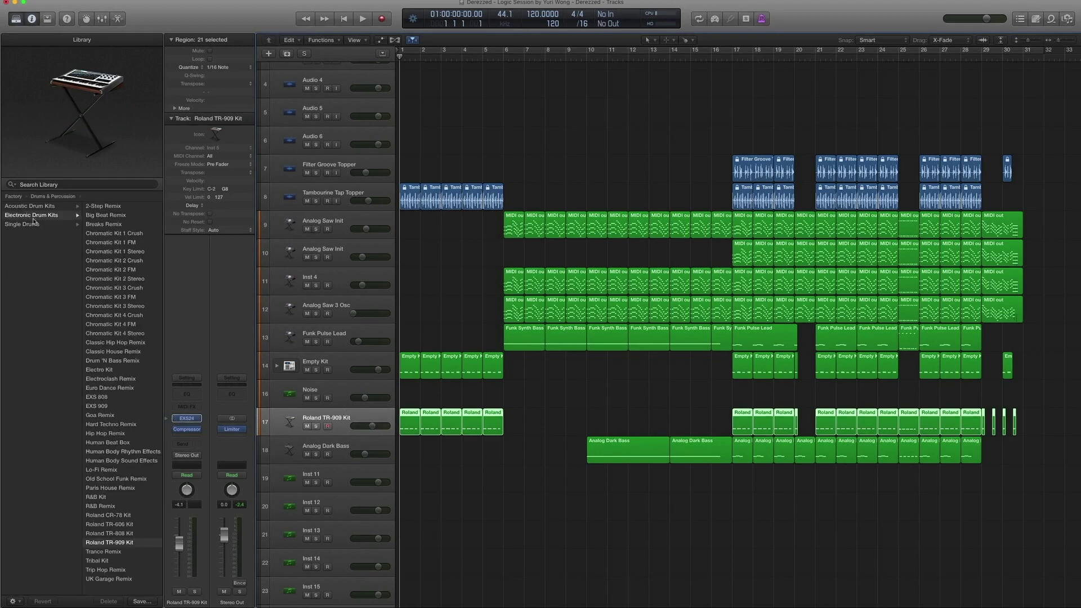
scroll(45, 253, left, 5)
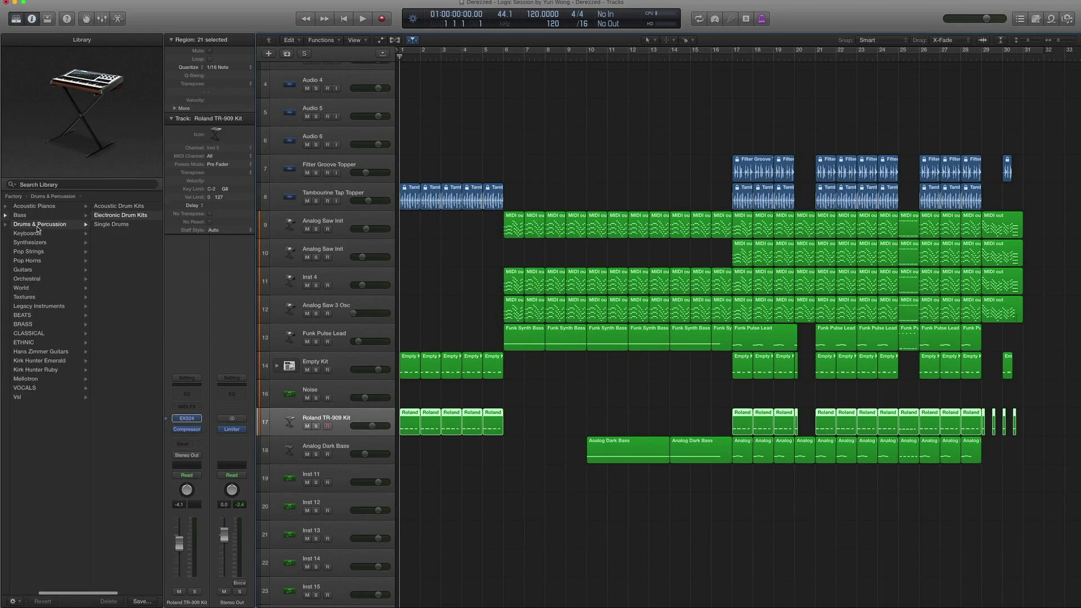
scroll(38, 228, right, 5)
scroll(138, 550, right, 2)
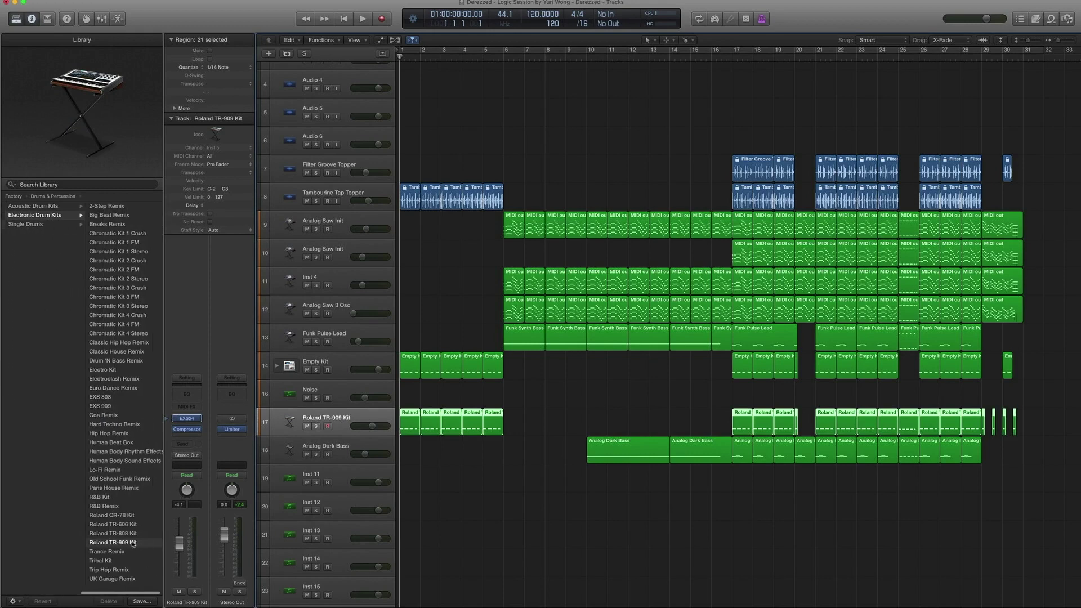
Step: Audition the first five Roland TR-909 Kit regions soloed, and turn solo off after playback
drag(526, 484, 415, 414)
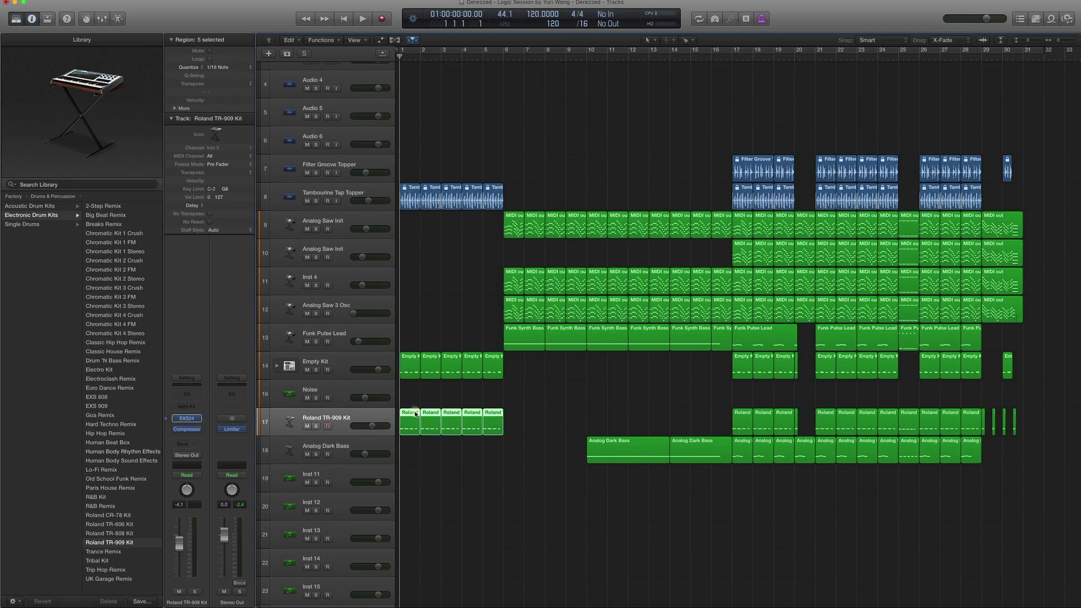
key(ctrl+s)
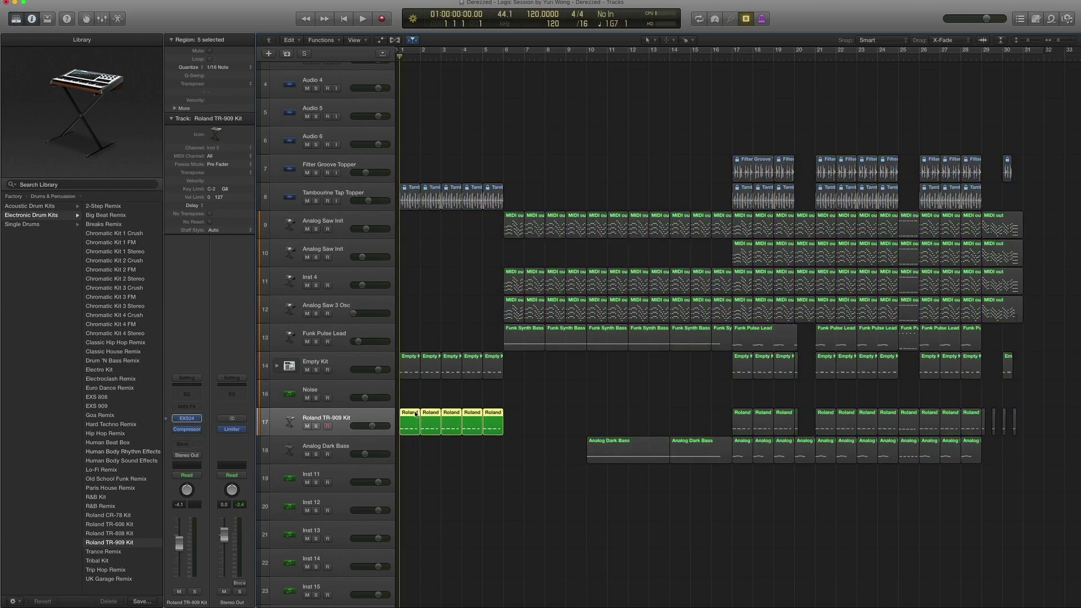
key(space)
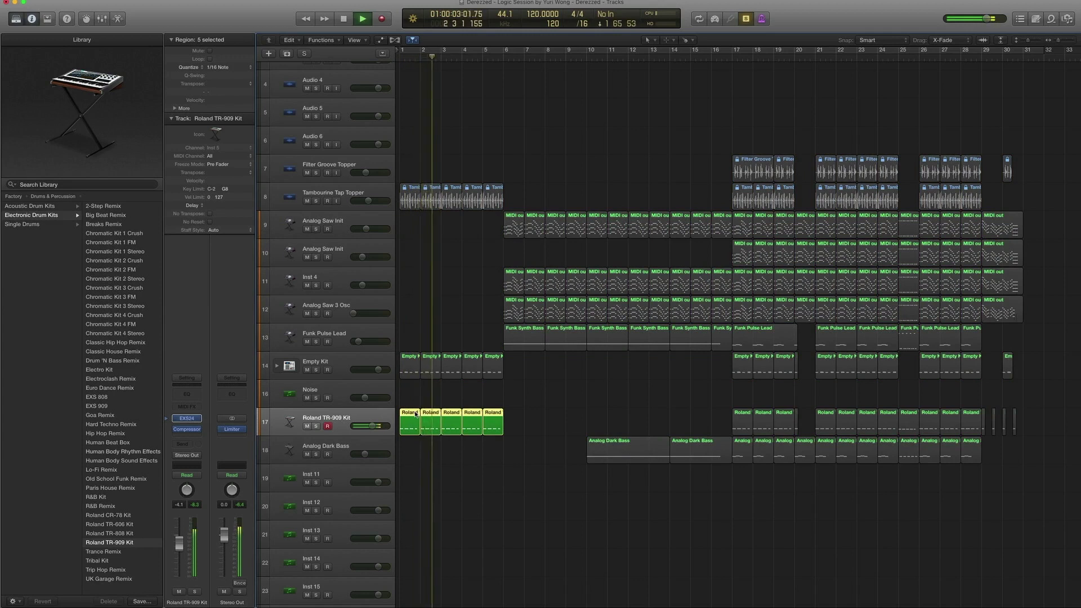
key(space)
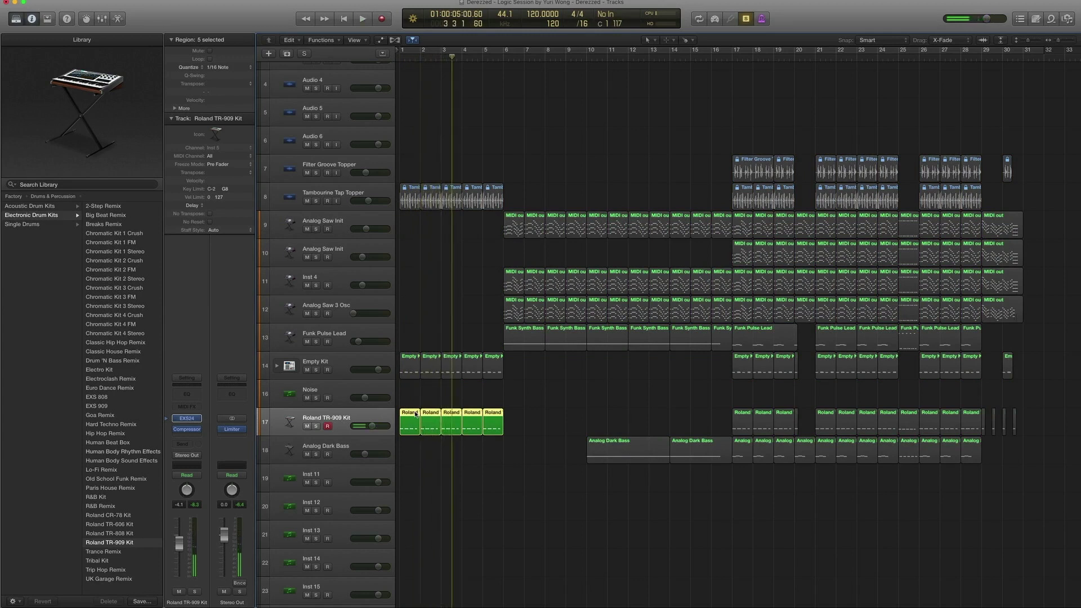
key(ctrl+s)
Step: Open Drum Machine Designer for the Empty Kit track, examine the library patches for its Snare 3 pad, and close it
click(340, 362)
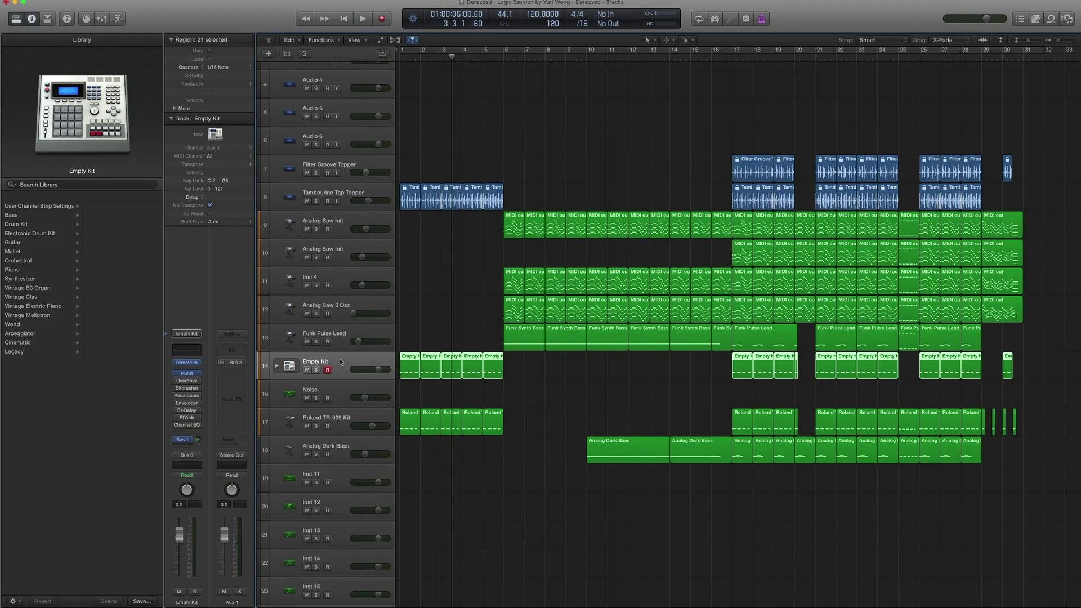
click(190, 362)
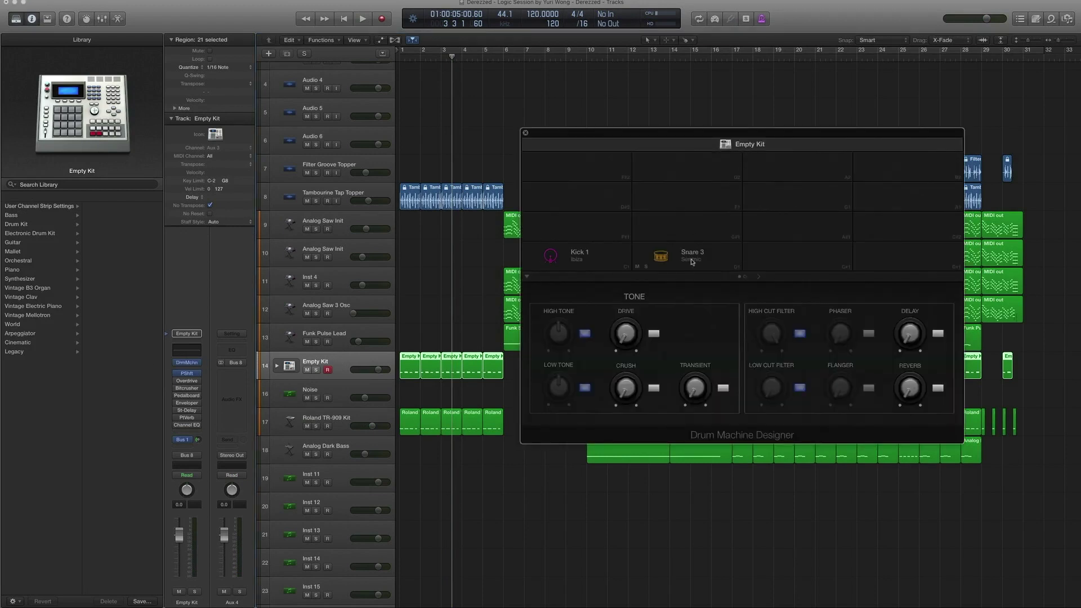
click(692, 261)
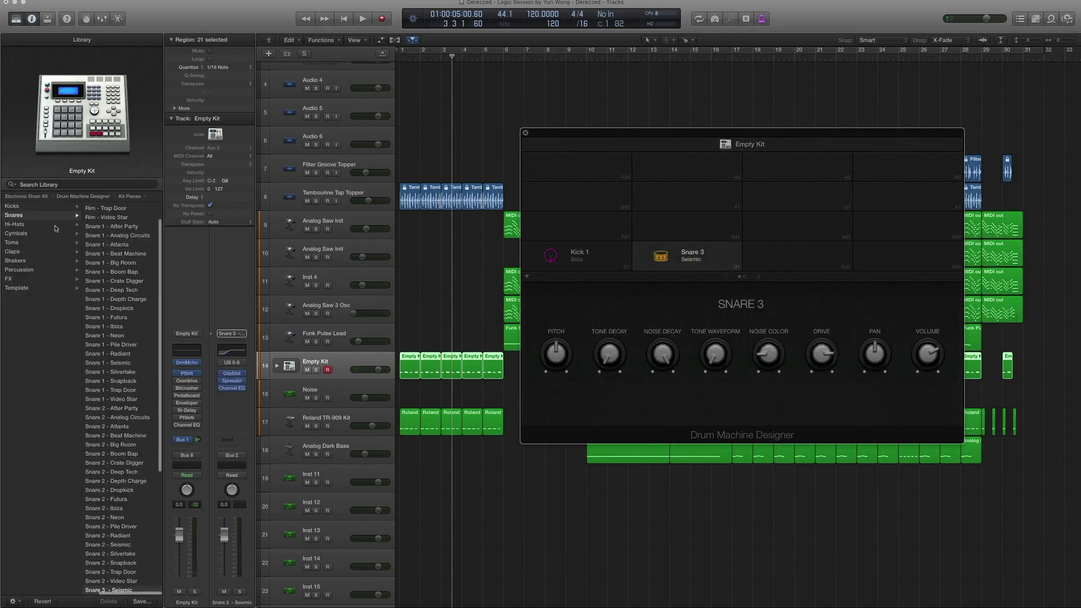
scroll(121, 282, down, 10)
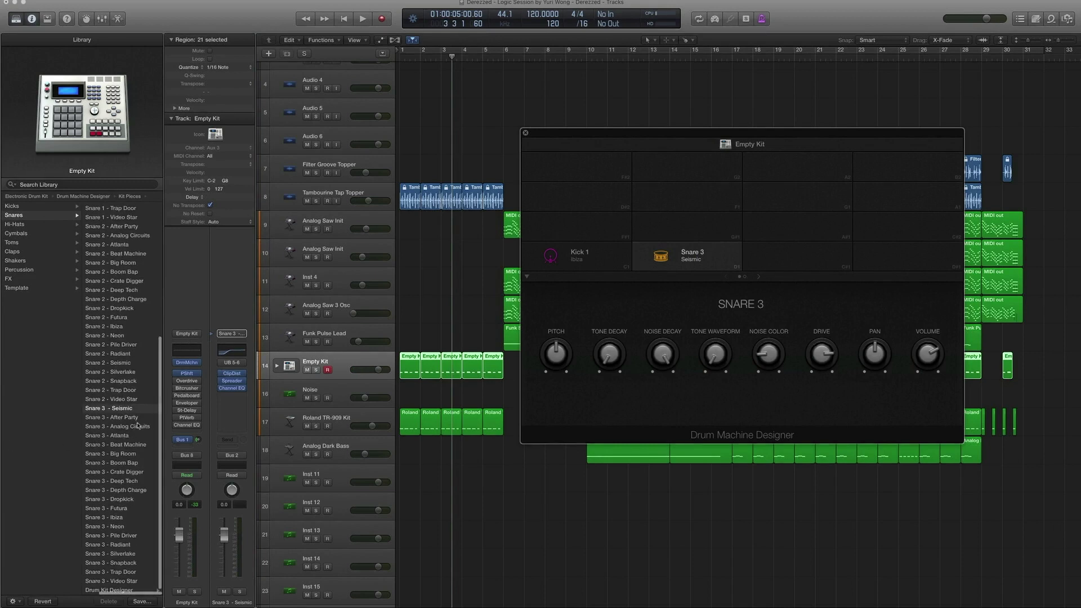
click(525, 134)
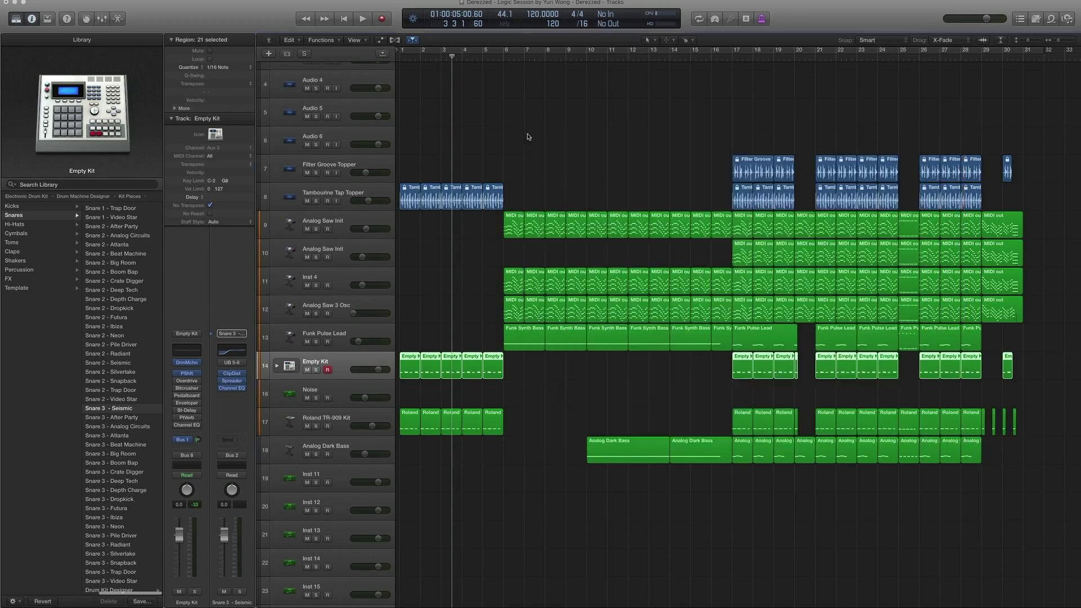
Step: Audition the first five Empty Kit regions from the project start with the Empty Kit track soloed, and stop playback
drag(534, 384, 406, 369)
key(ctrl+s)
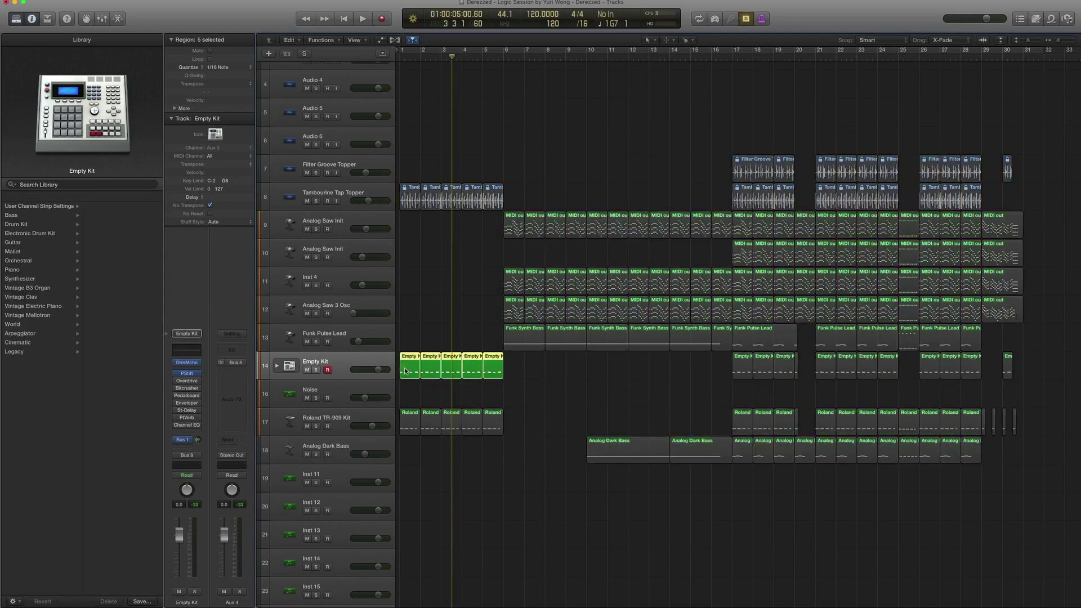
key(comma)
key(comma)
key(comma)
key(ctrl+s)
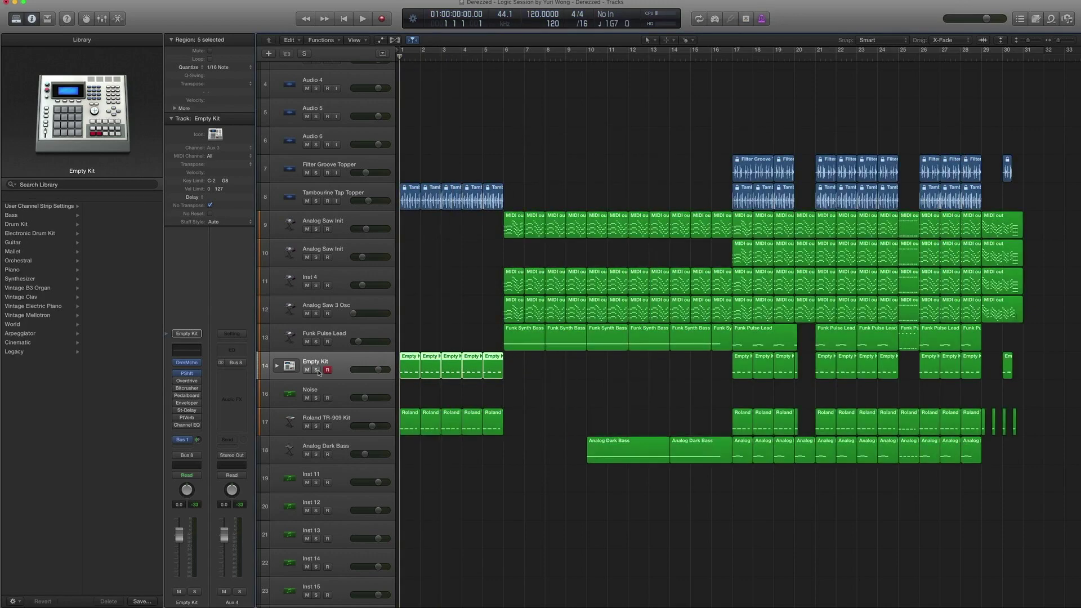
click(318, 371)
key(space)
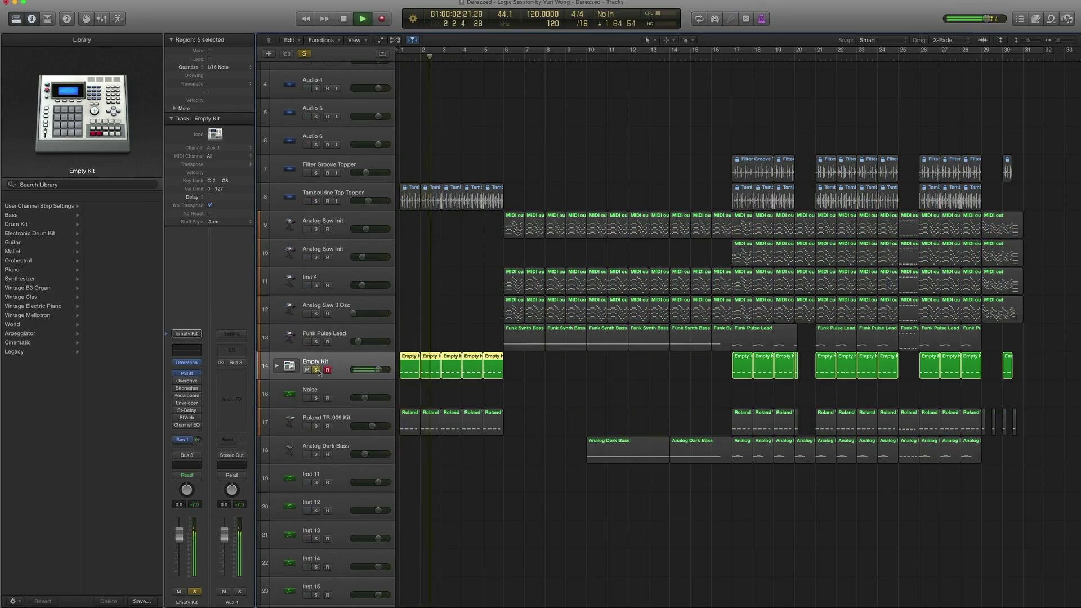
key(space)
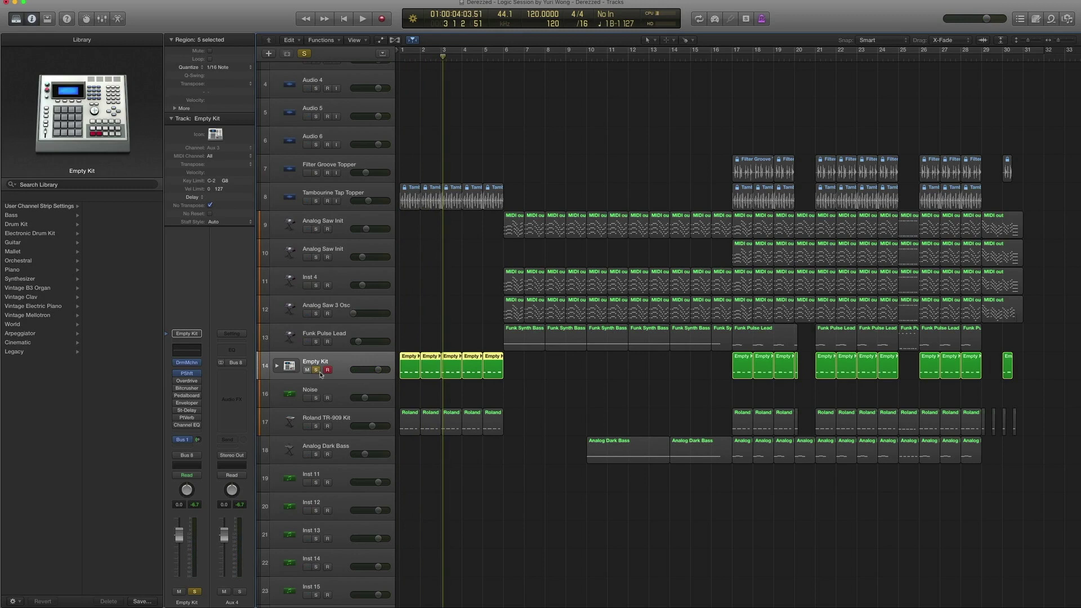
Step: Select the Noise track, open its Test Oscillator, and examine where that stereo instrument sits among the Utility instruments
click(326, 385)
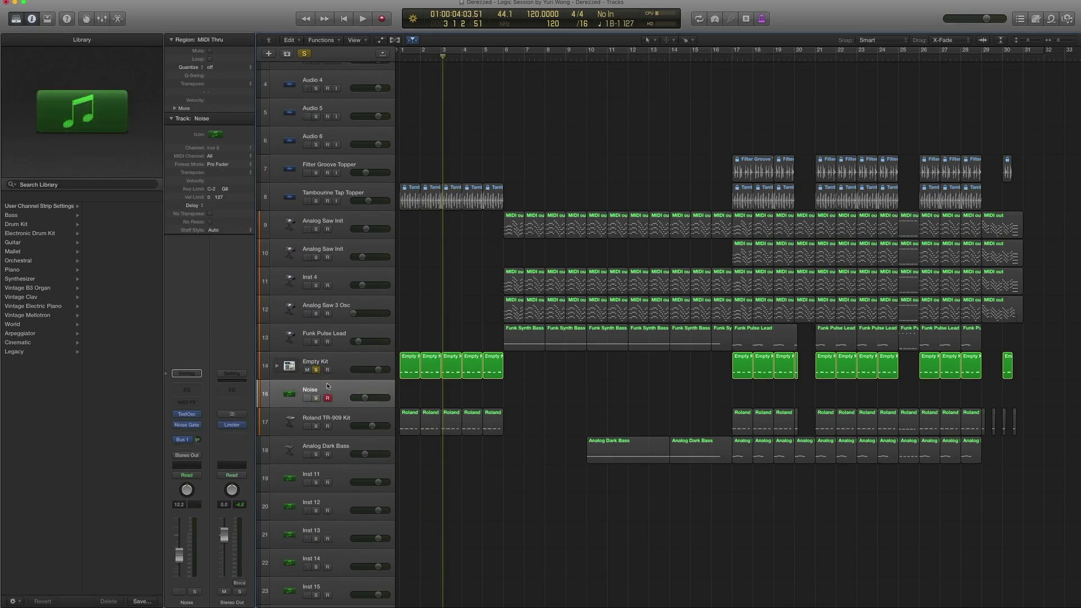
key(ctrl+s)
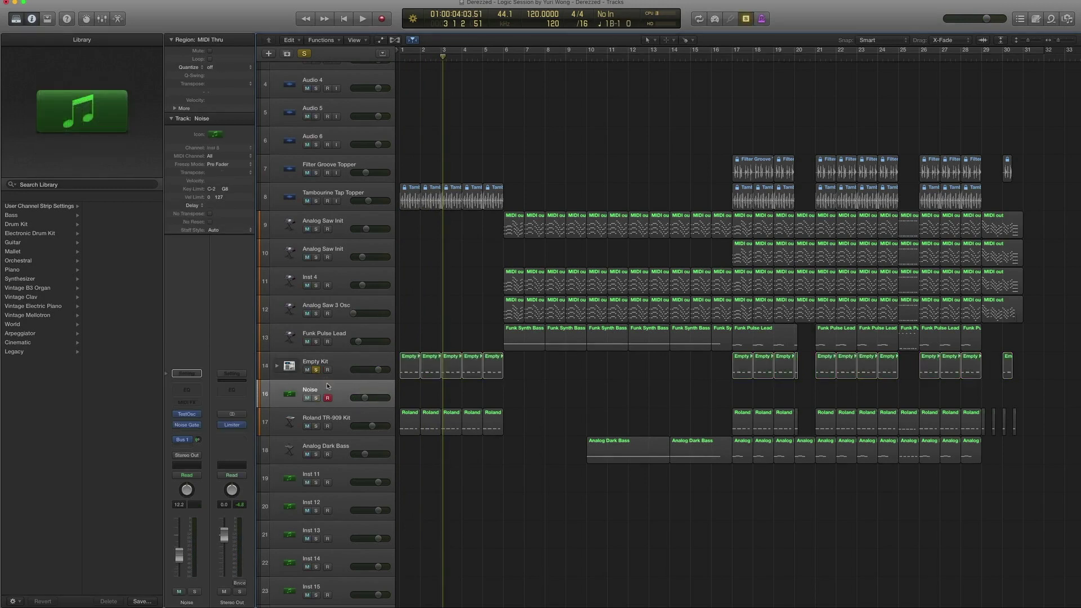
click(188, 414)
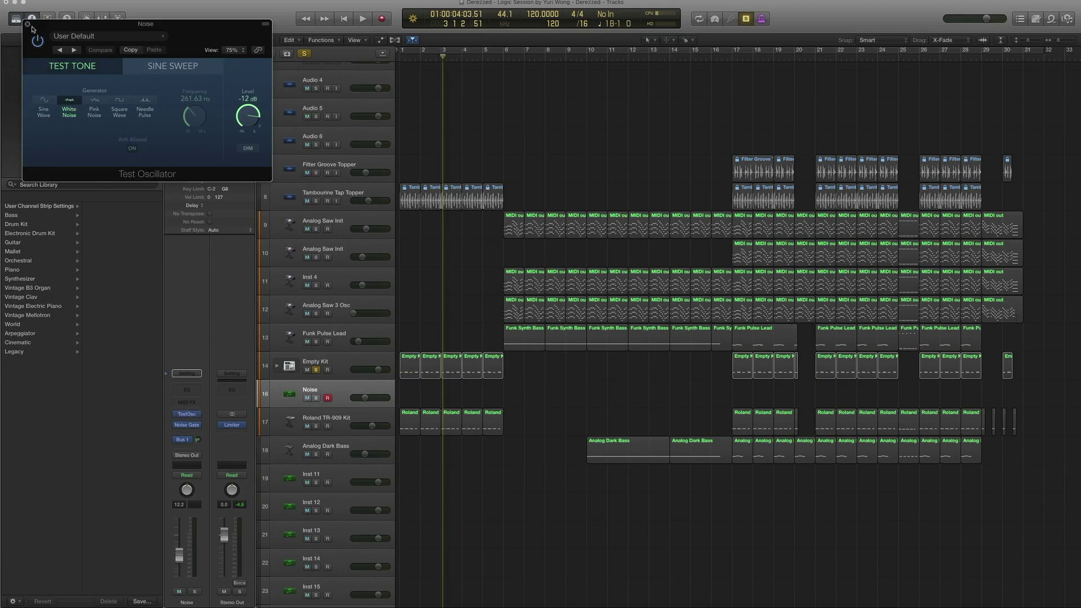
click(170, 417)
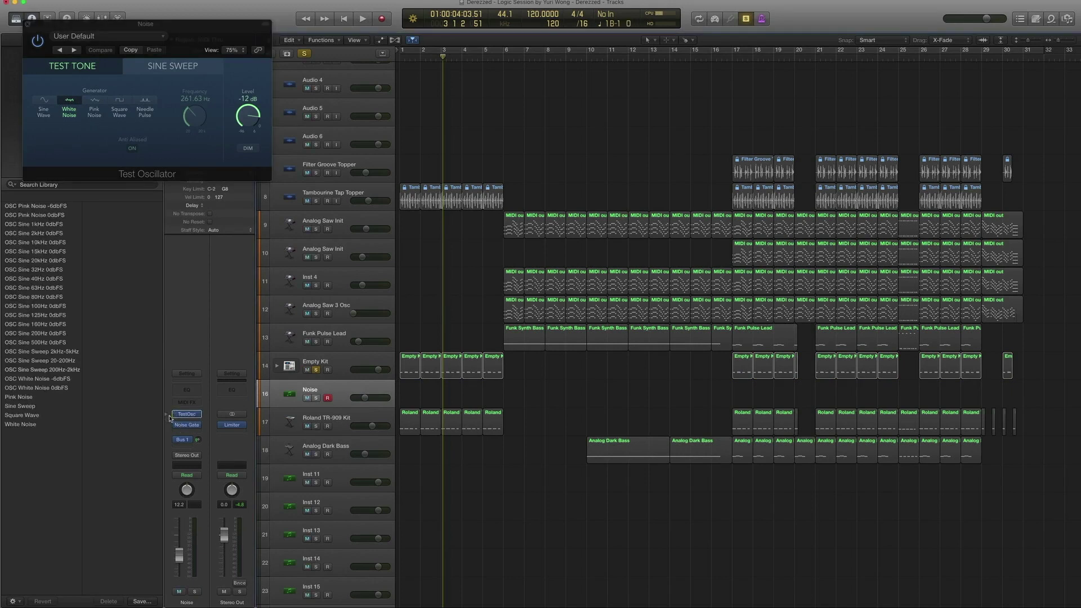
click(198, 415)
mouse_move(243, 561)
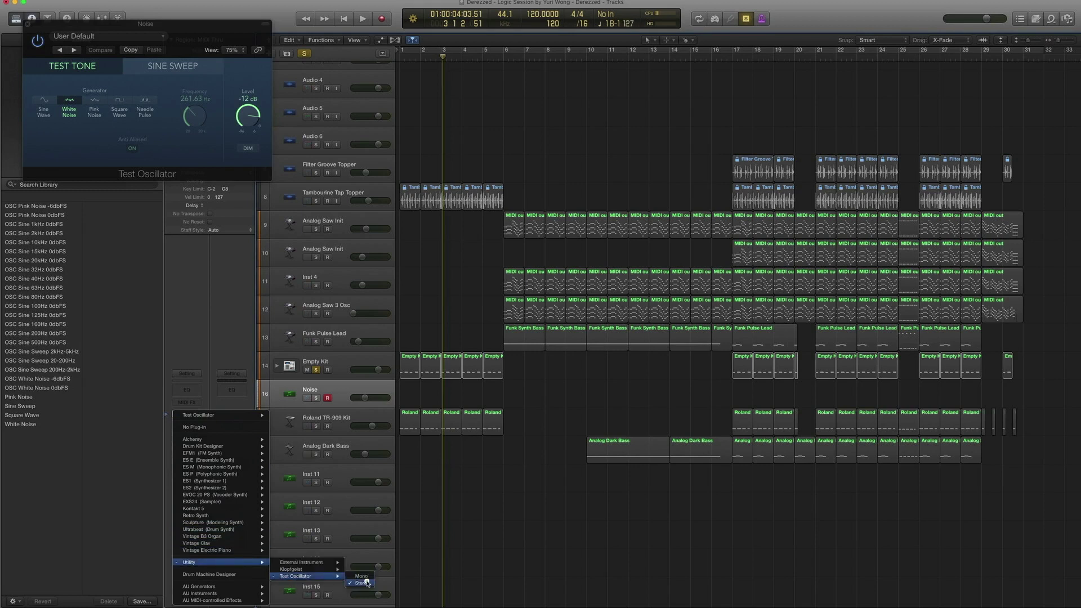
click(217, 358)
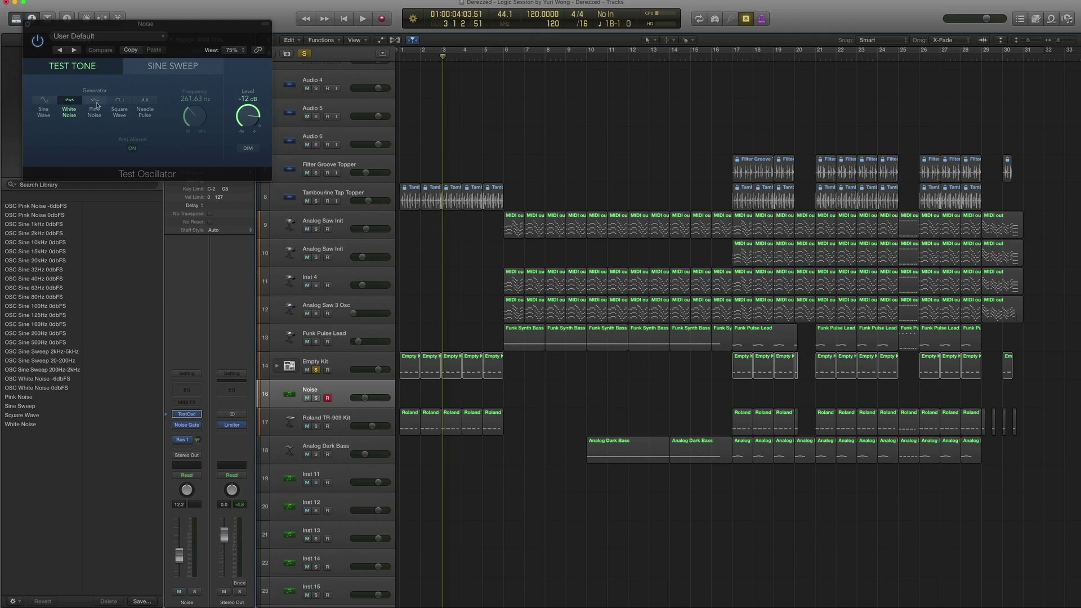
Step: Bypass the Noise track's Noise Gate and briefly unsolo Empty Kit to hear the raw white noise, and restore both
mouse_move(175, 426)
click(175, 426)
click(315, 370)
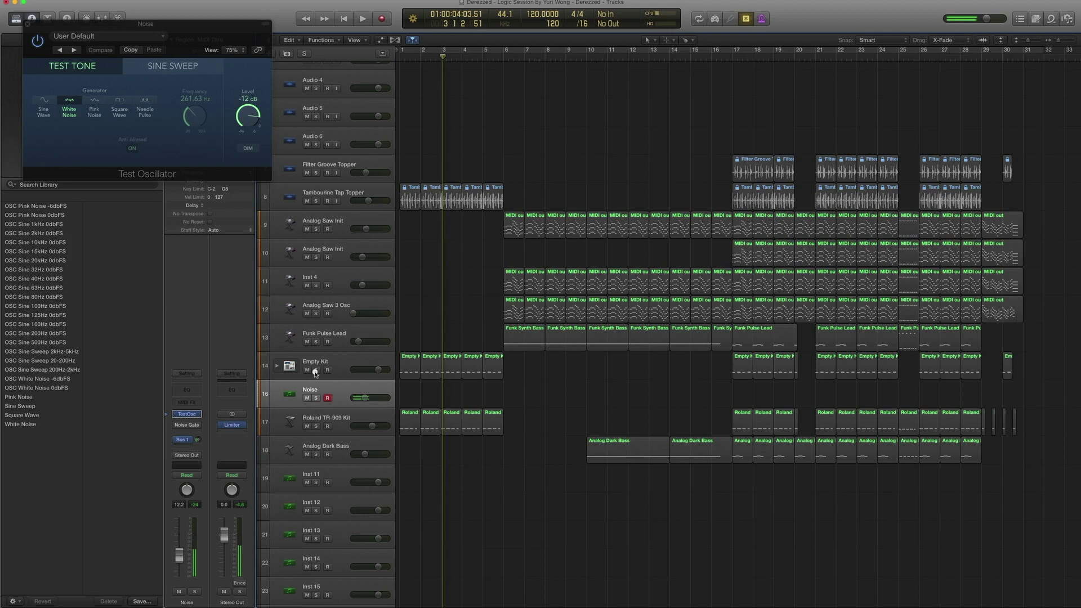
click(315, 371)
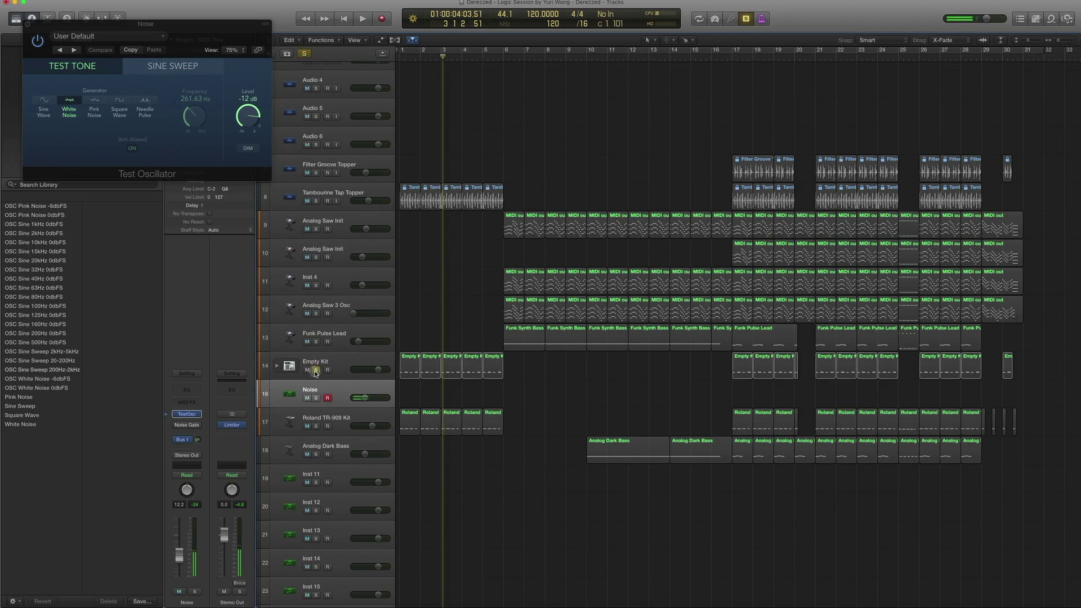
click(178, 426)
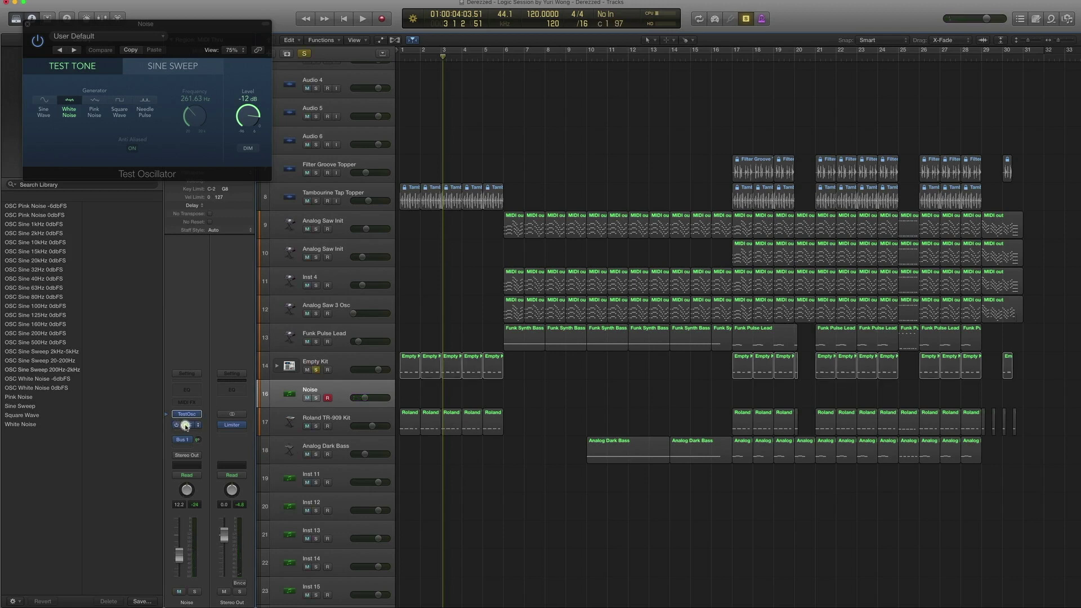
Step: Open the Noise track's Noise Gate and examine its side chain source list, keeping Bus 8 as the source
click(187, 426)
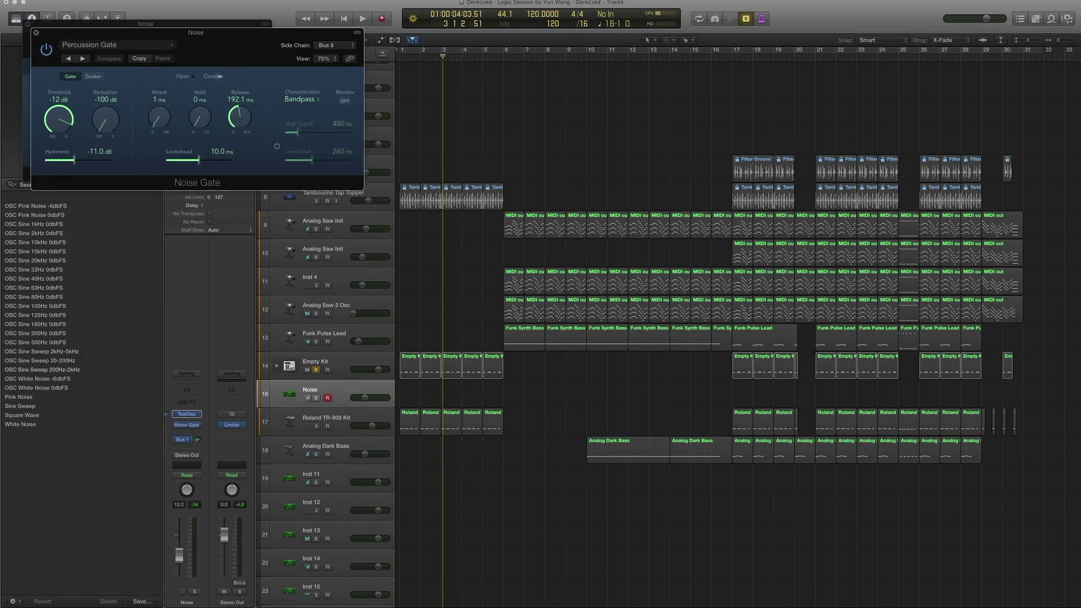
click(341, 49)
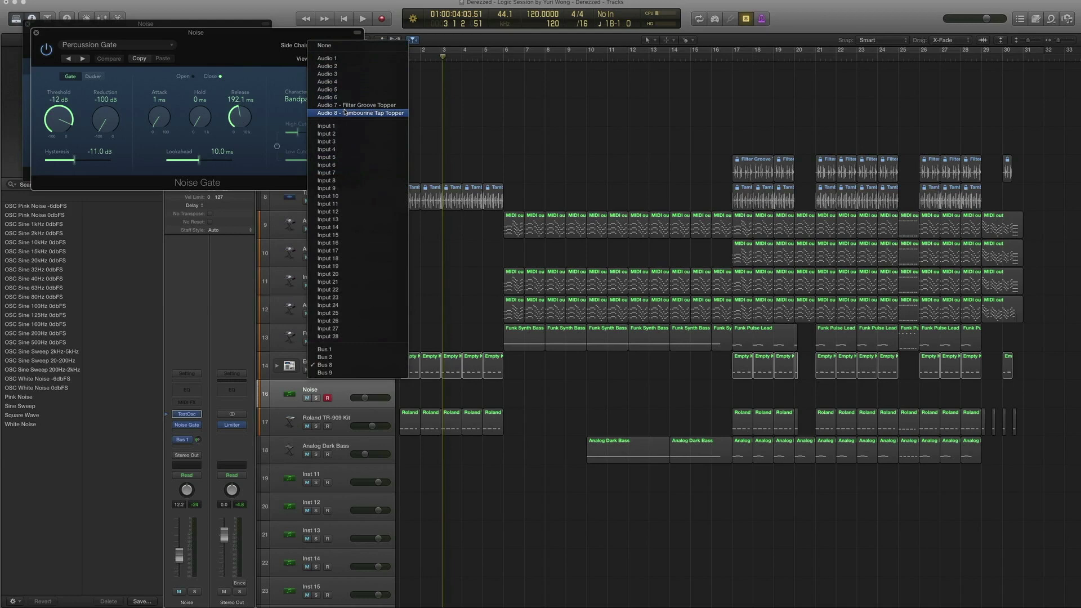
click(295, 45)
click(325, 45)
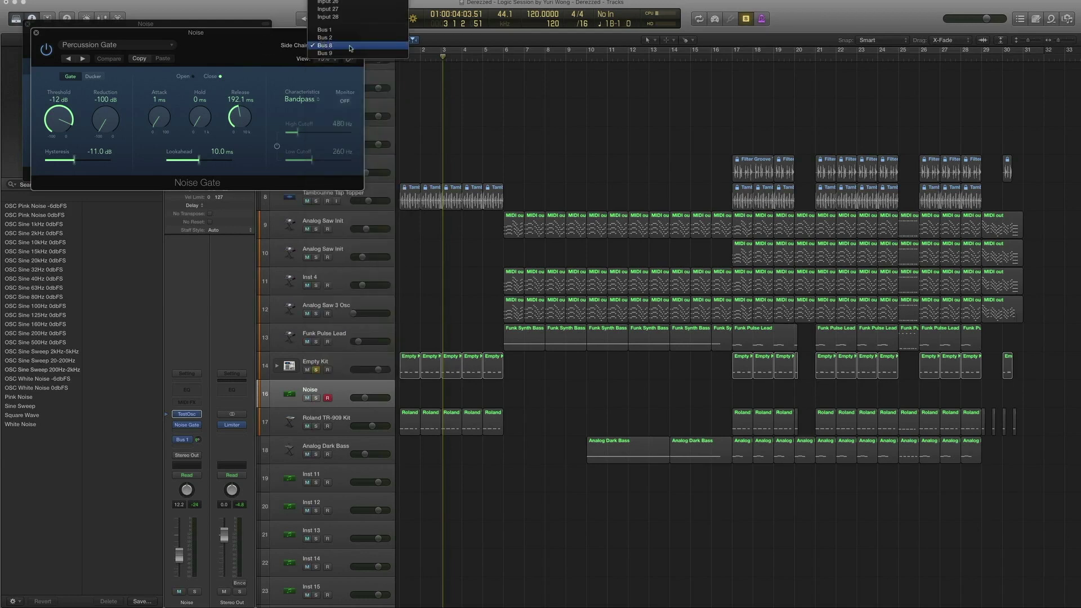
click(350, 49)
Step: Select the Empty Kit track and examine the bus choices for its channel output, leaving the routing on Bus 8
click(333, 360)
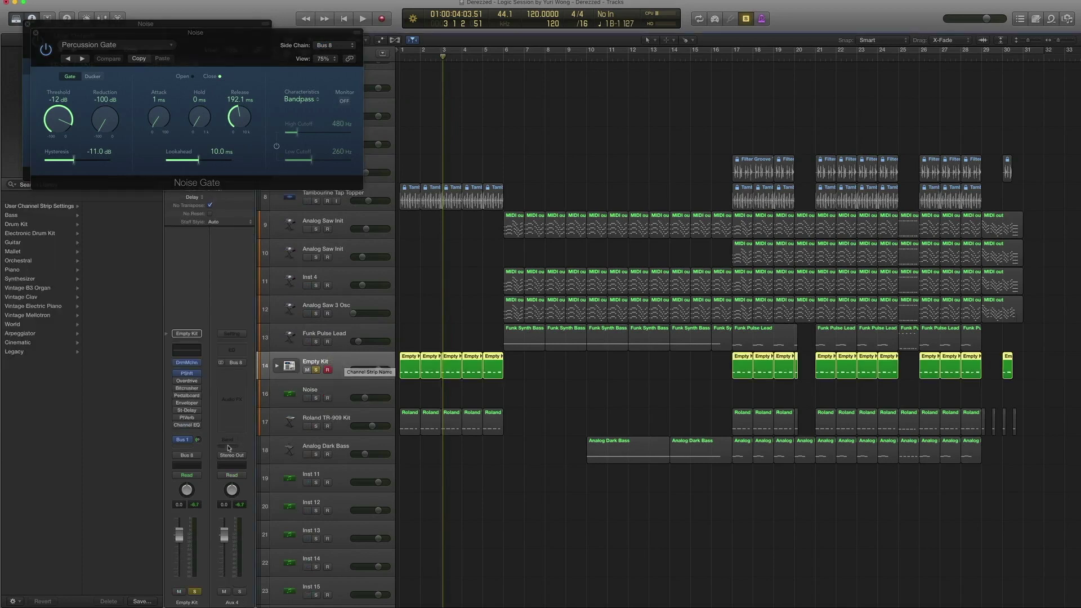
click(197, 456)
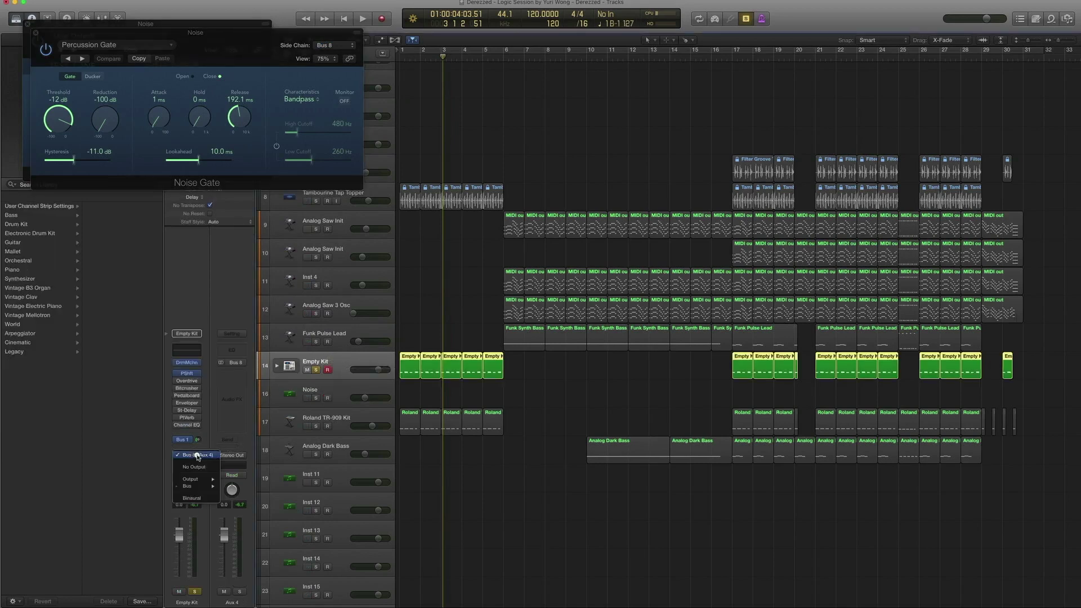
mouse_move(197, 486)
click(250, 533)
click(201, 456)
mouse_move(202, 486)
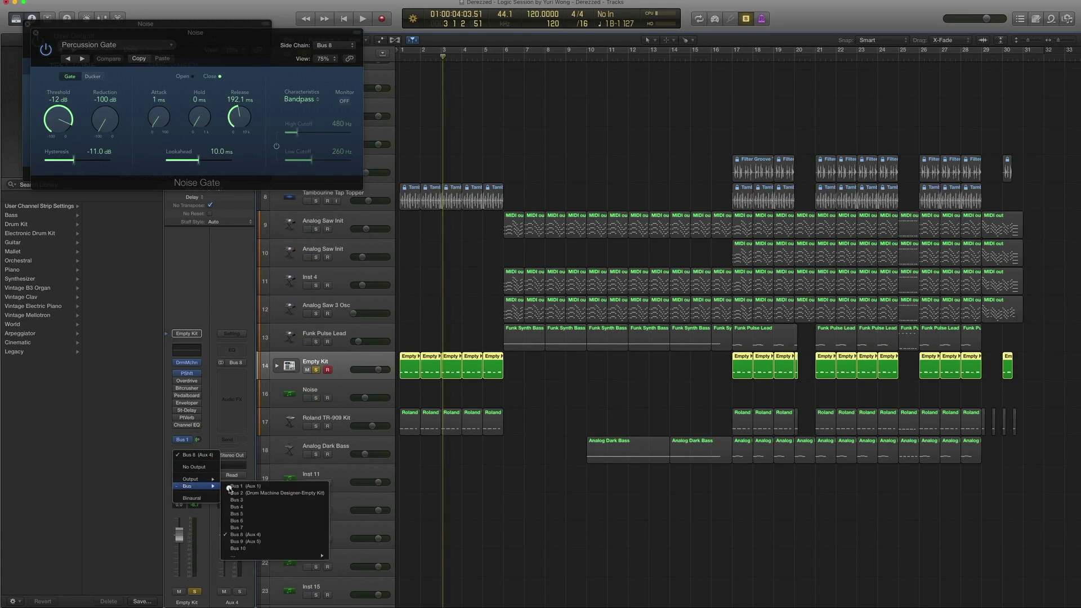
click(211, 365)
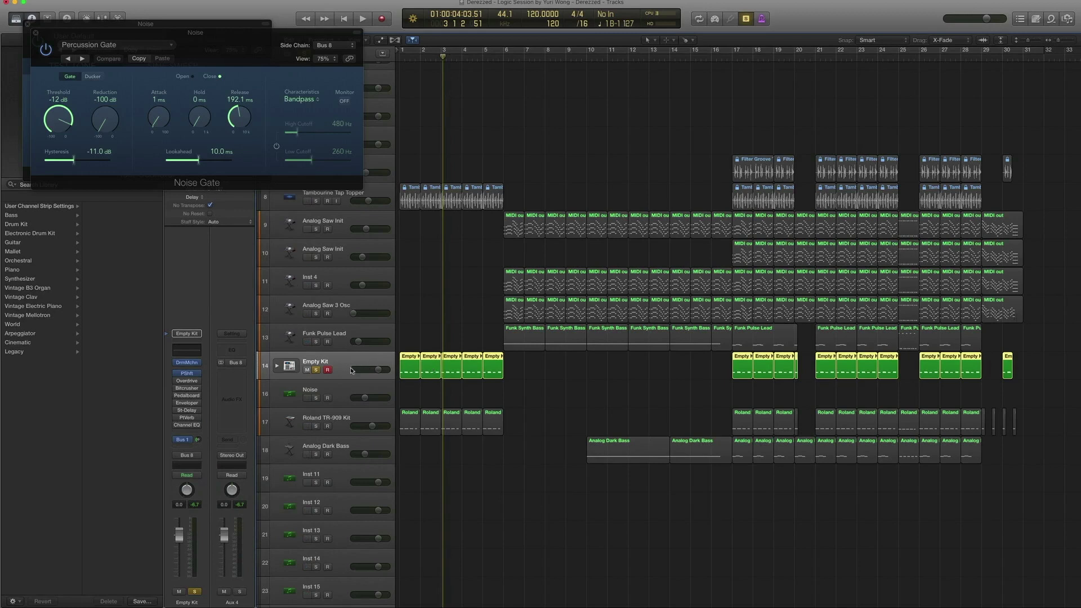
Step: Return the playhead to the project start and play the soloed Empty Kit track briefly
key(comma)
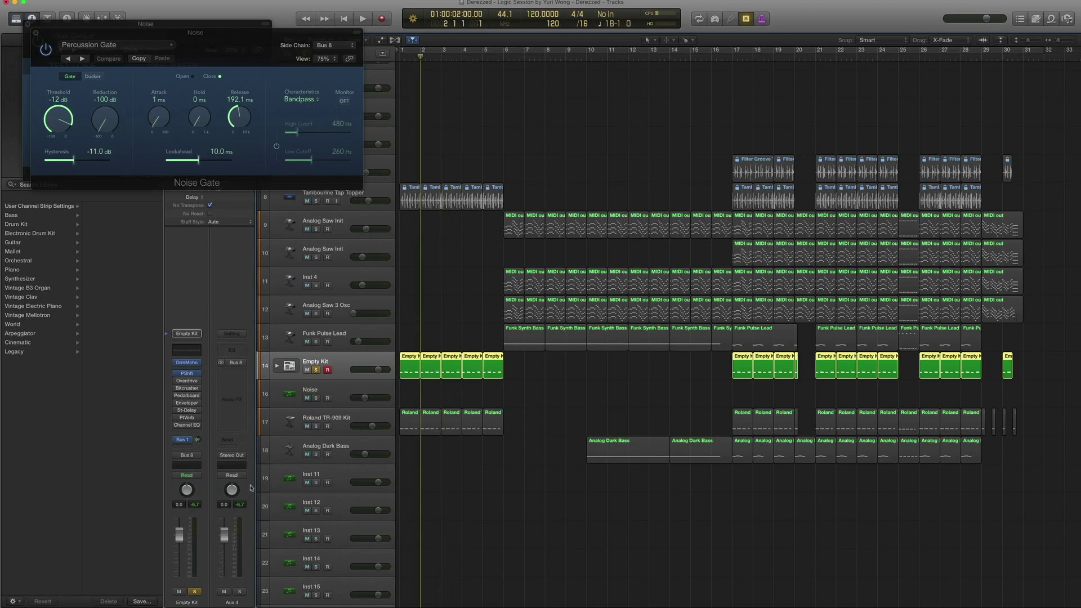
key(comma)
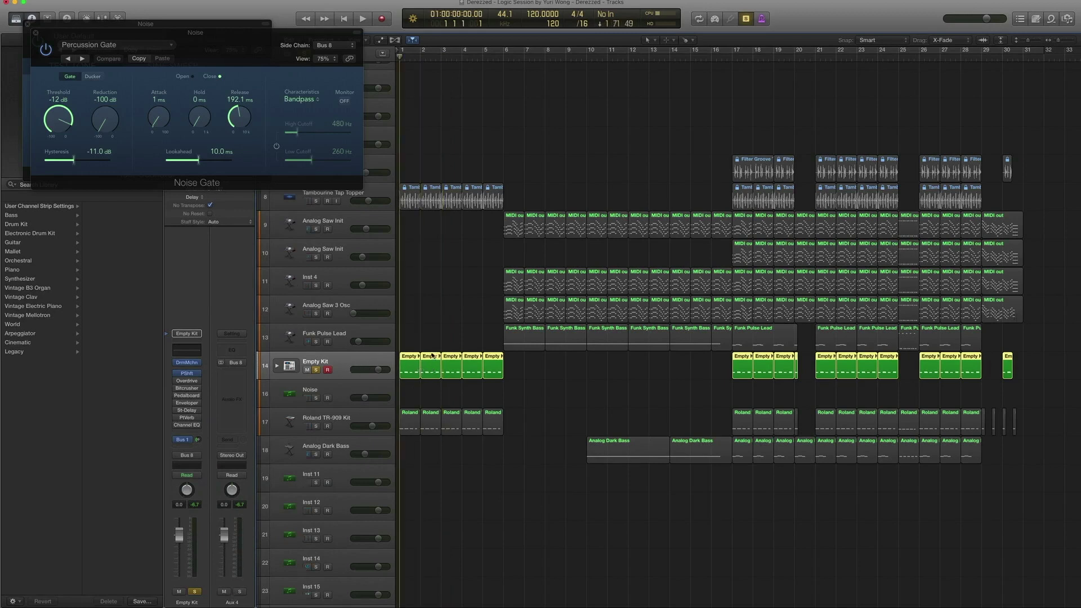
key(space)
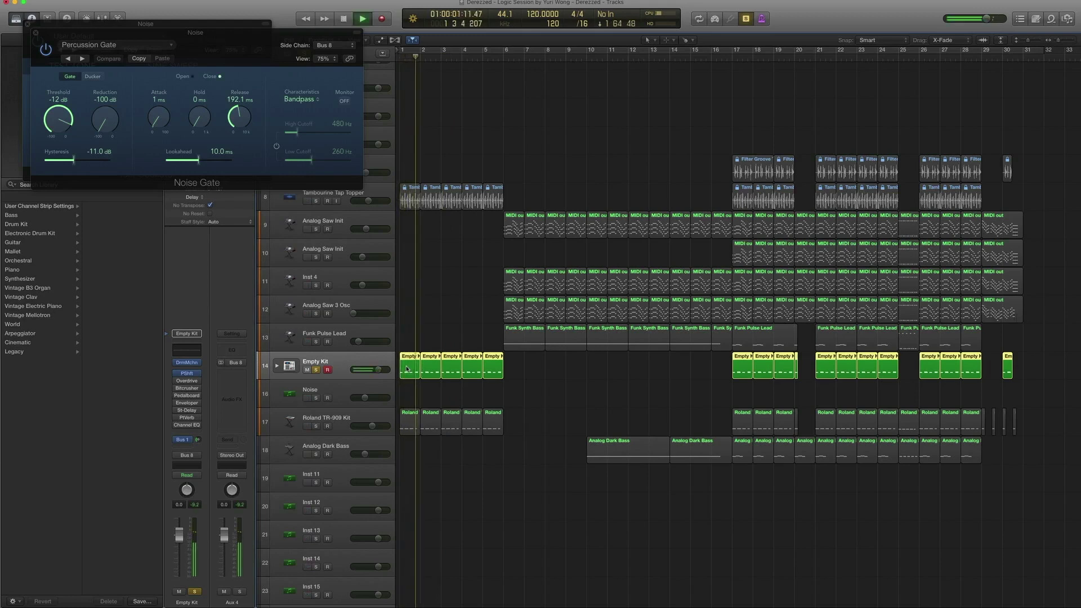
key(space)
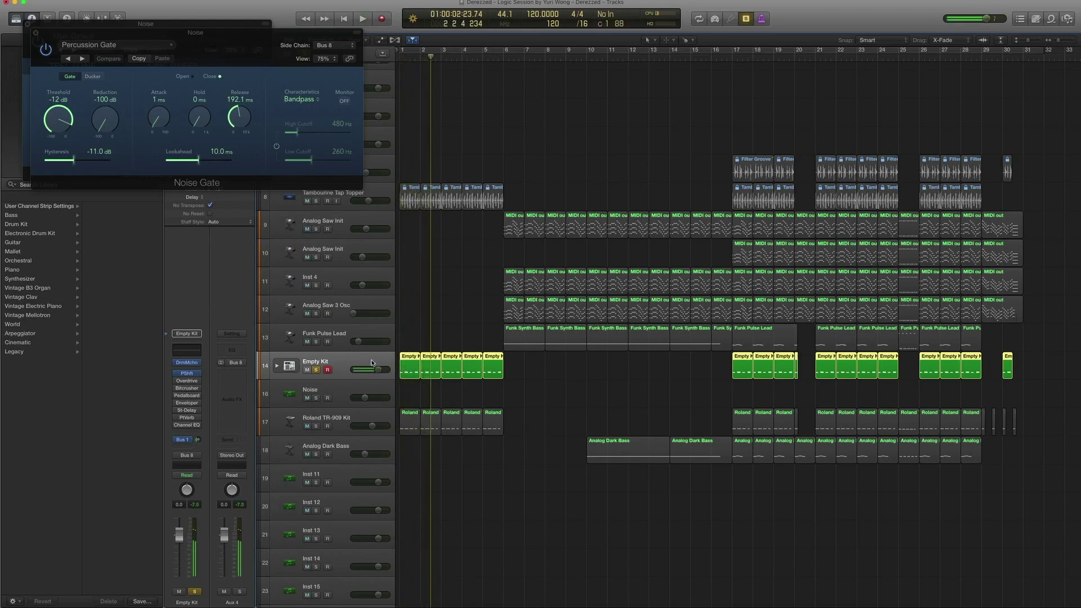
Step: Select the Noise track, close its Test Oscillator window, and examine the Noise Gate presets, keeping Percussion Gate
click(332, 387)
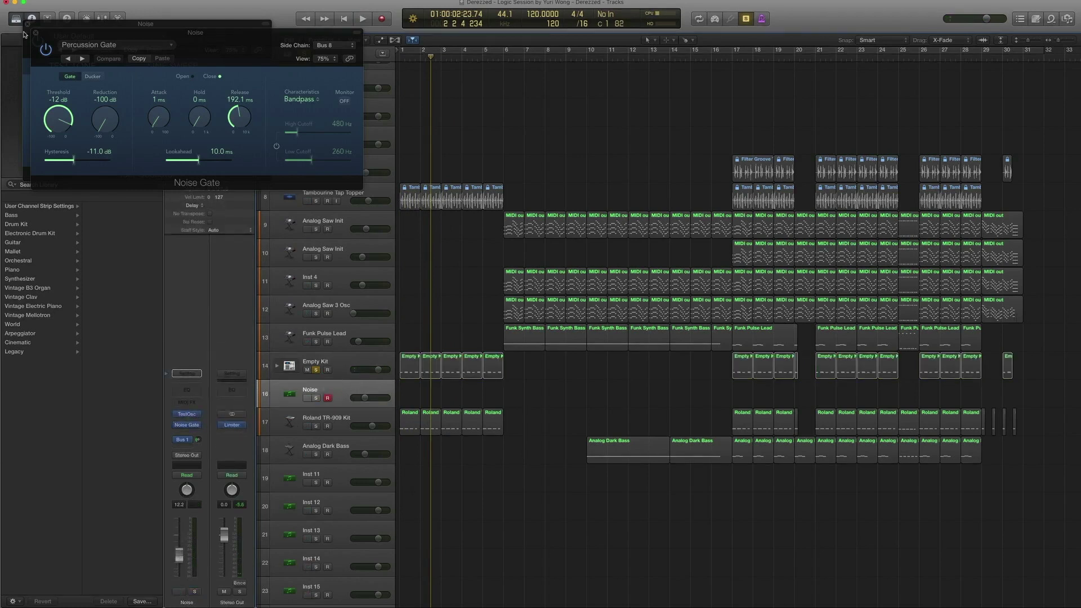
drag(148, 34, 145, 47)
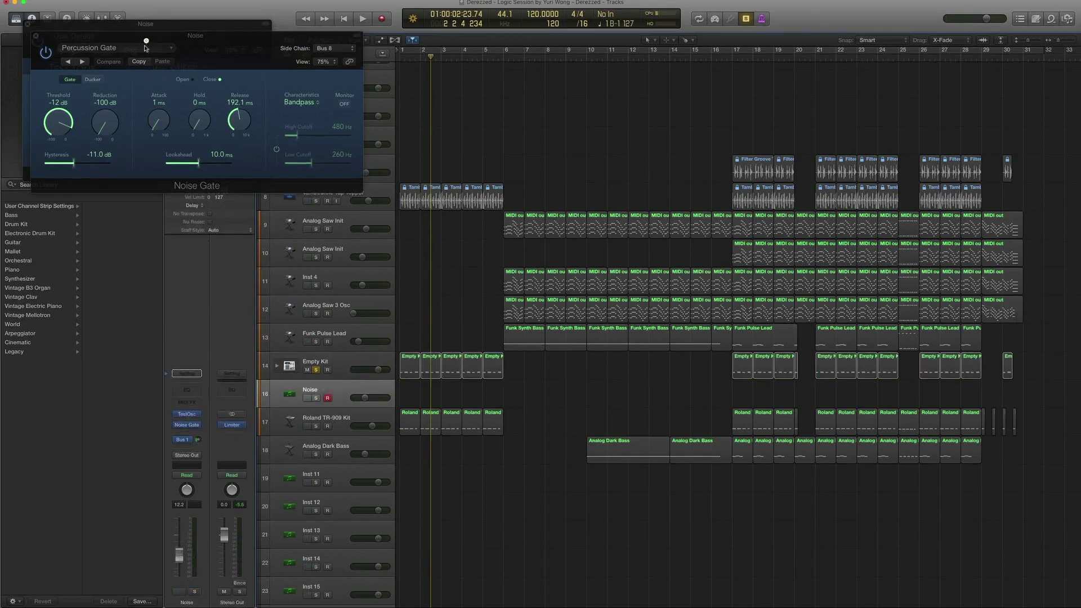
click(27, 24)
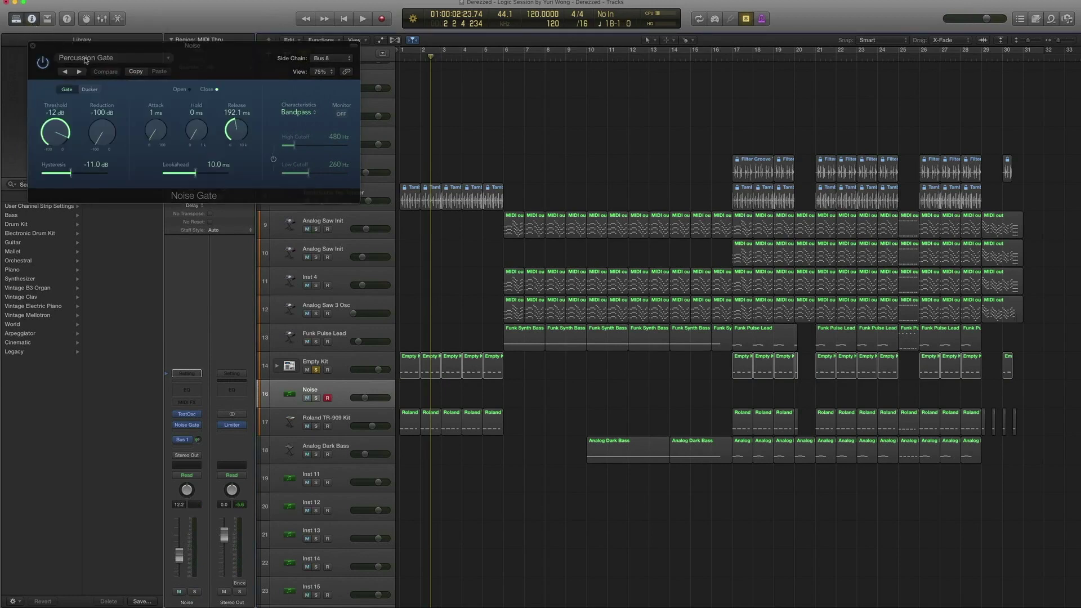
click(166, 59)
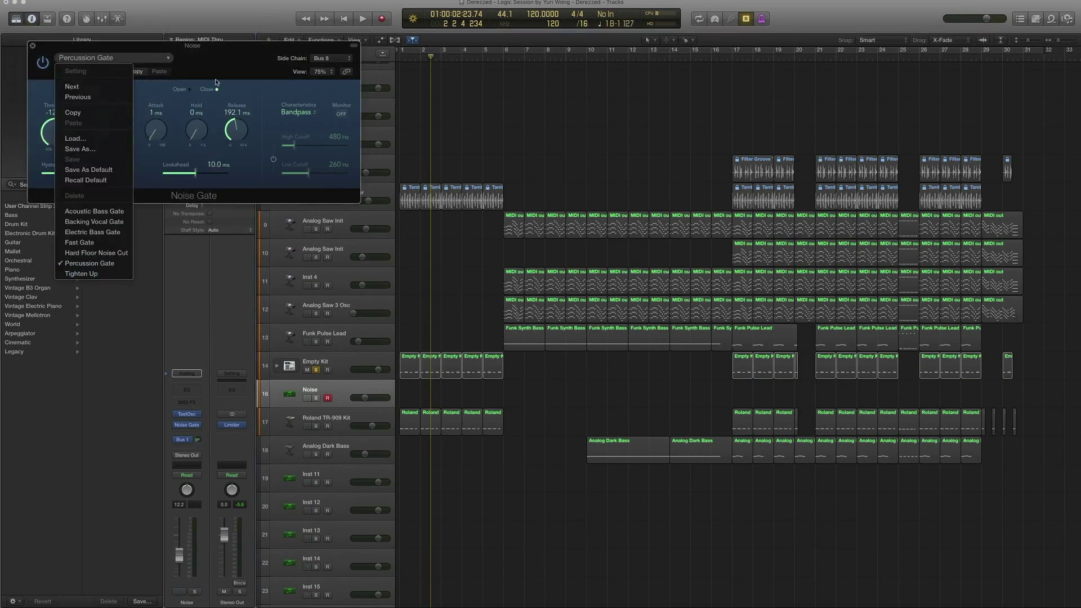
click(230, 54)
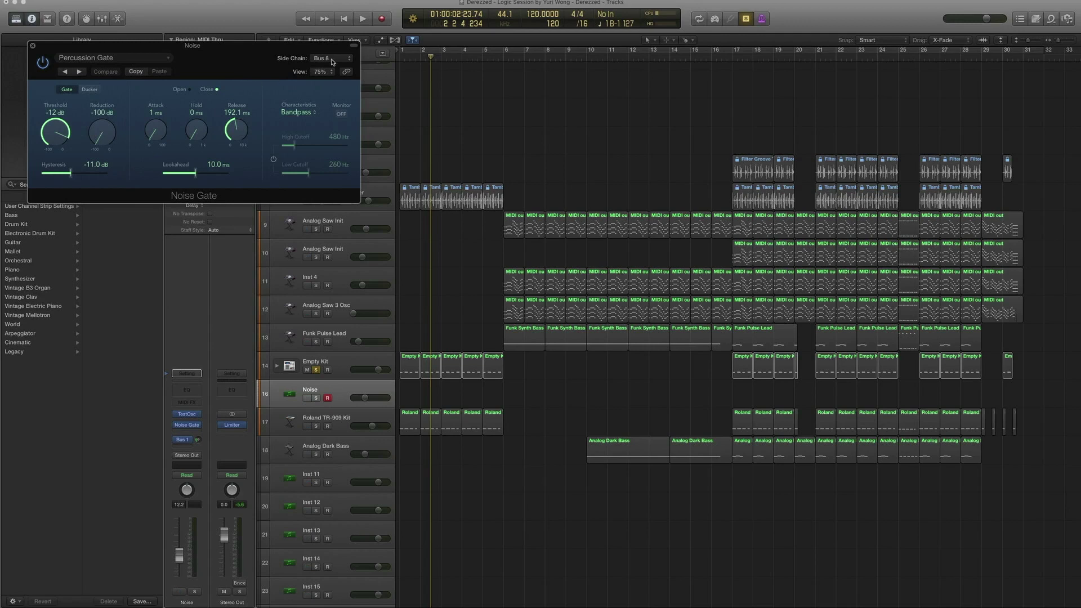
Step: Solo Noise together with Empty Kit, audition both from the project start, and return the playhead to the beginning
key(Return)
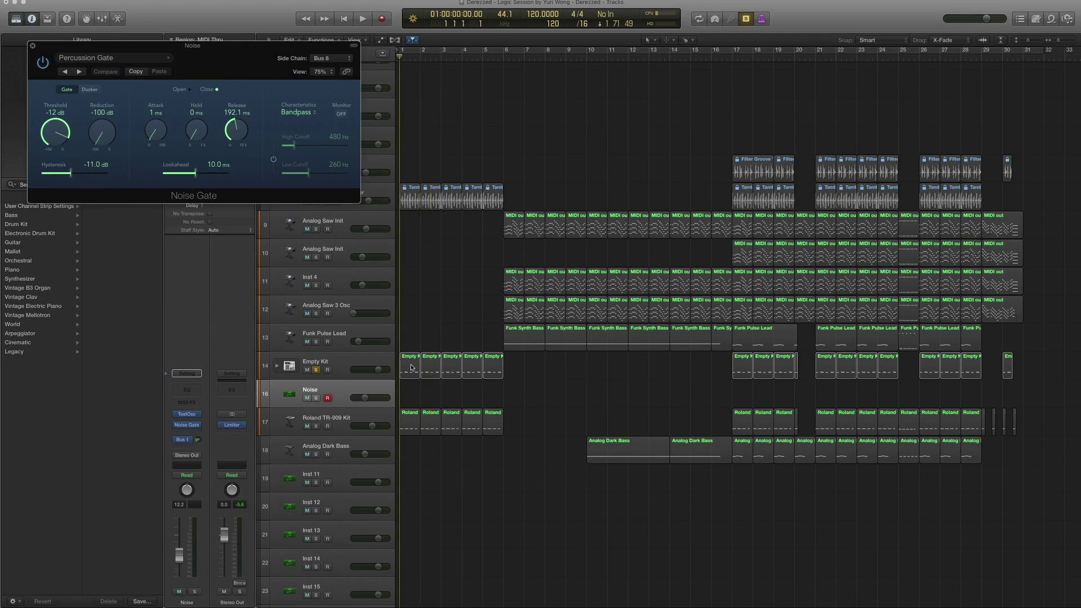
click(359, 360)
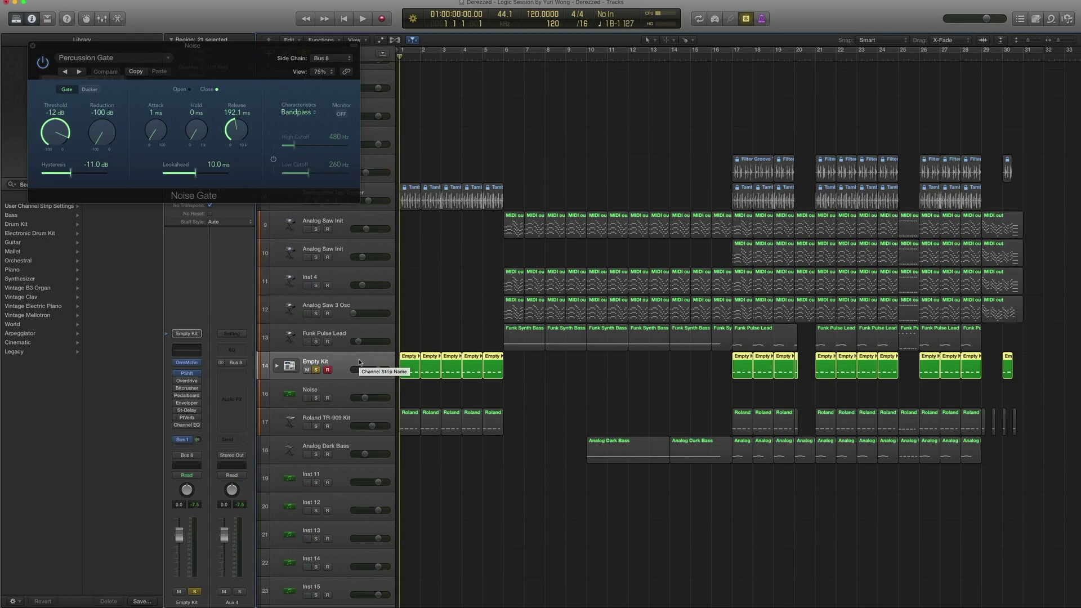
click(316, 398)
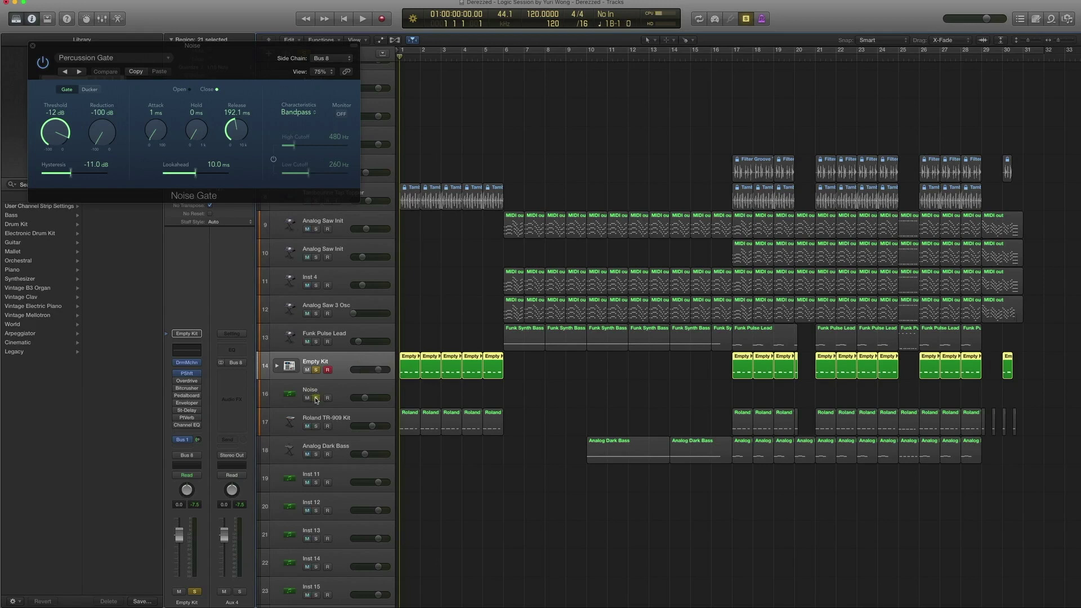
key(space)
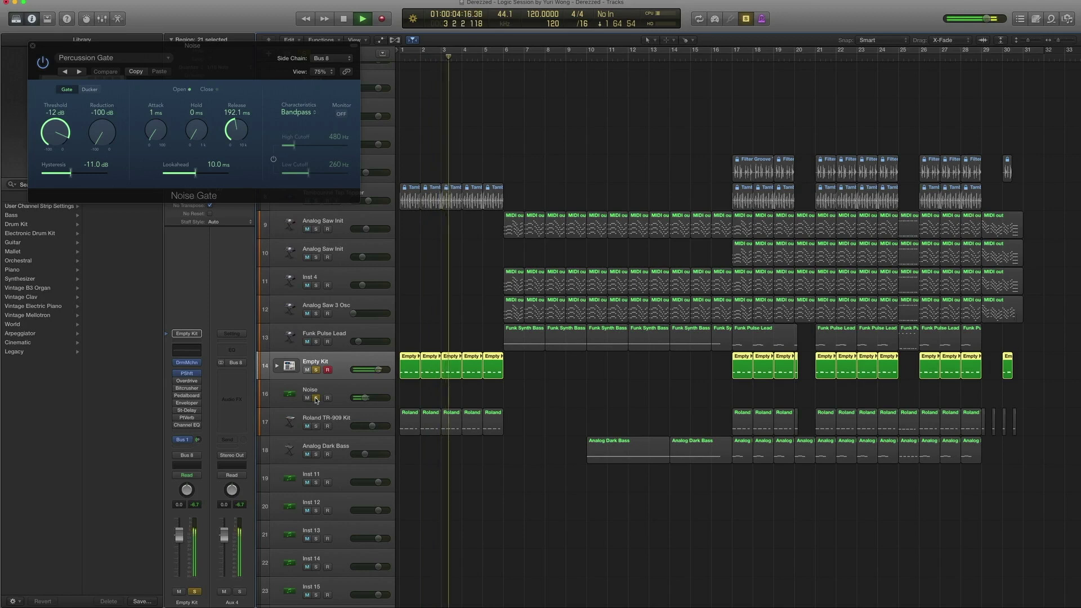
key(space)
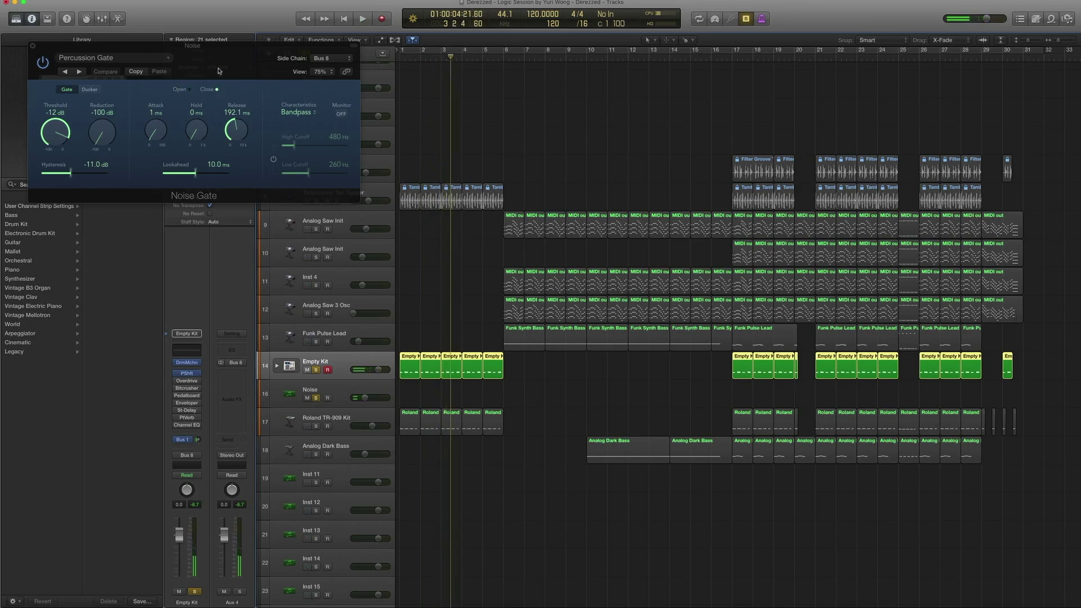
key(comma)
key(comma)
key(comma)
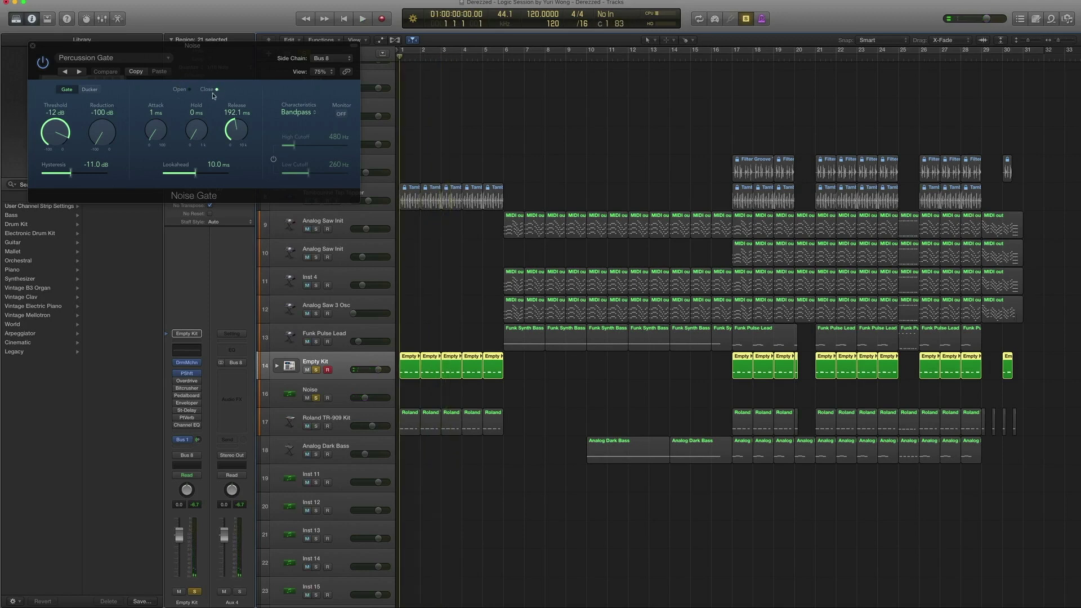
Step: Play the soloed Empty Kit and Noise tracks briefly and close the Noise Gate window
key(space)
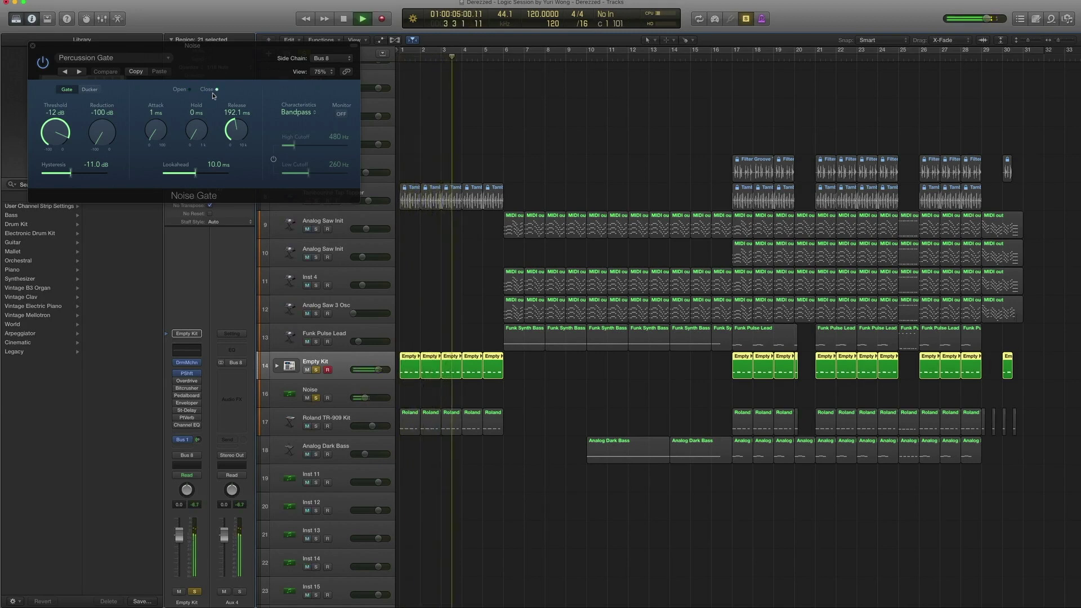
key(space)
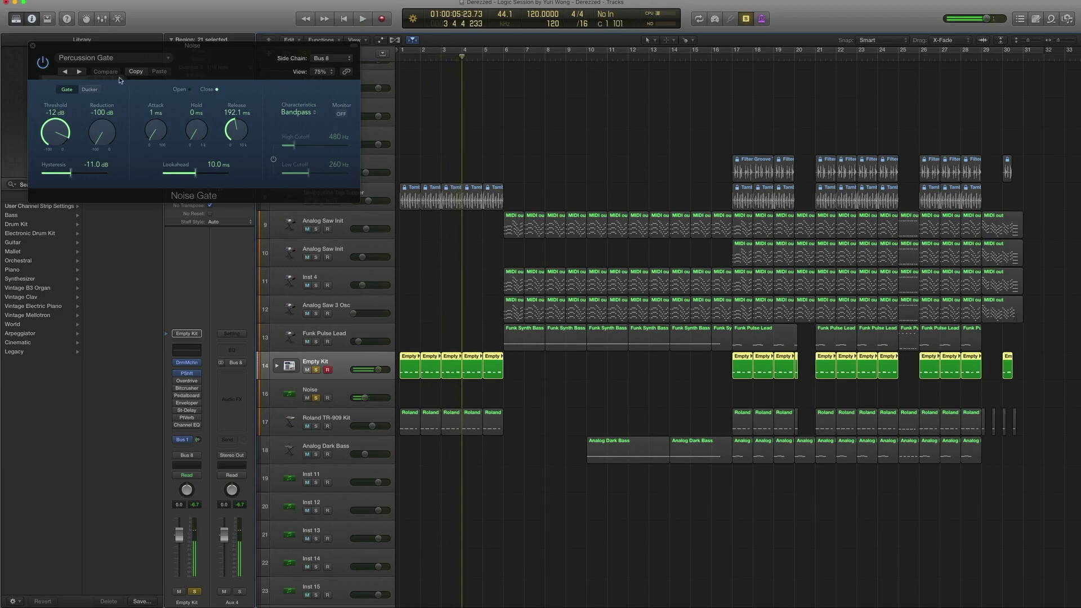
click(32, 48)
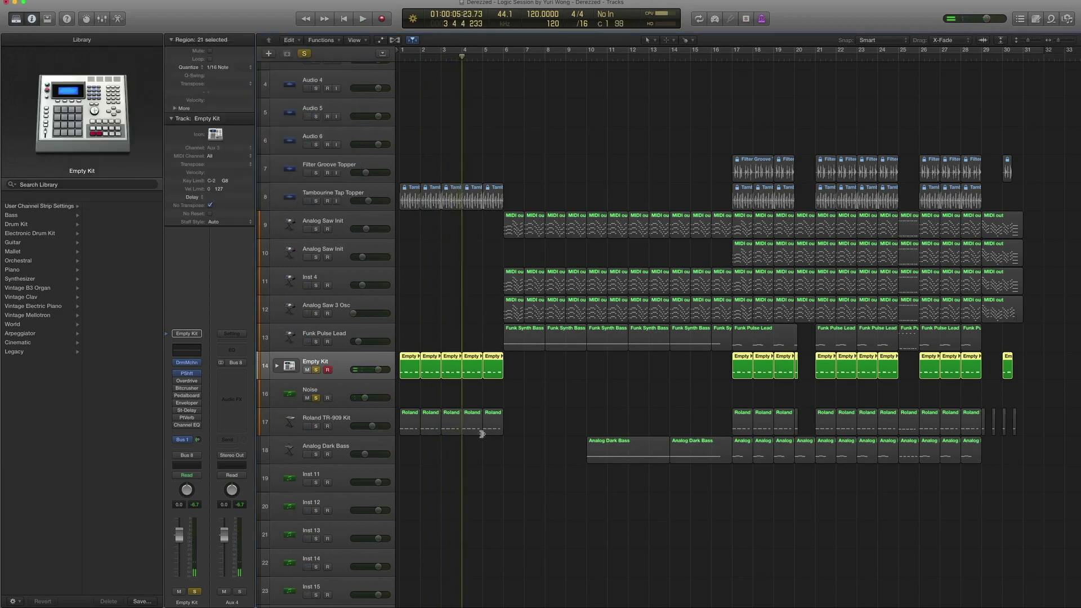
Step: Unsolo Empty Kit and Noise, and play the full mix briefly from the project start with Noise still muted
click(316, 369)
click(316, 398)
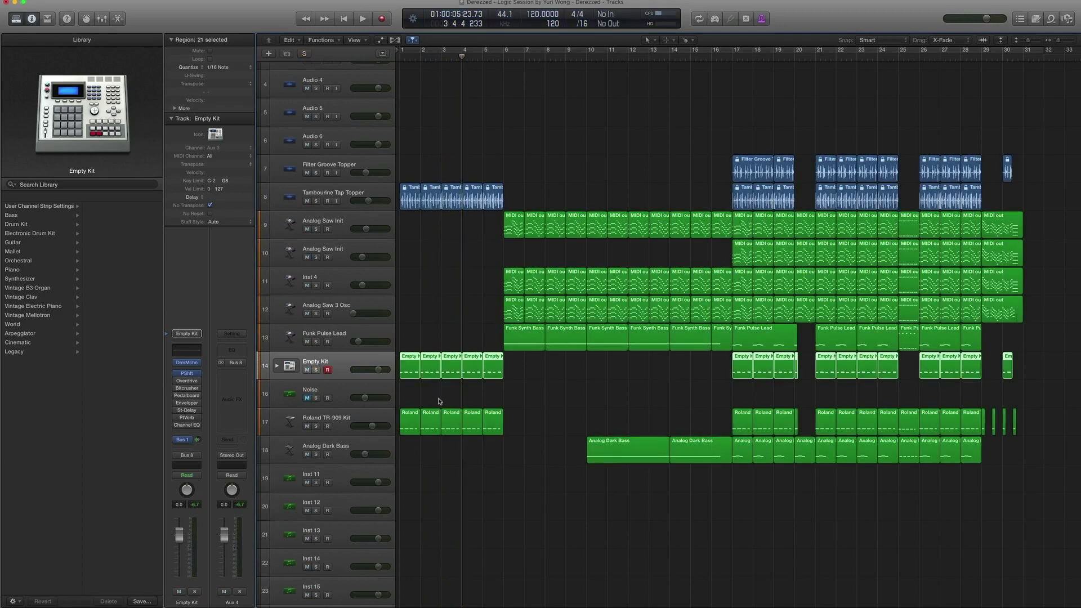
key(Return)
key(space)
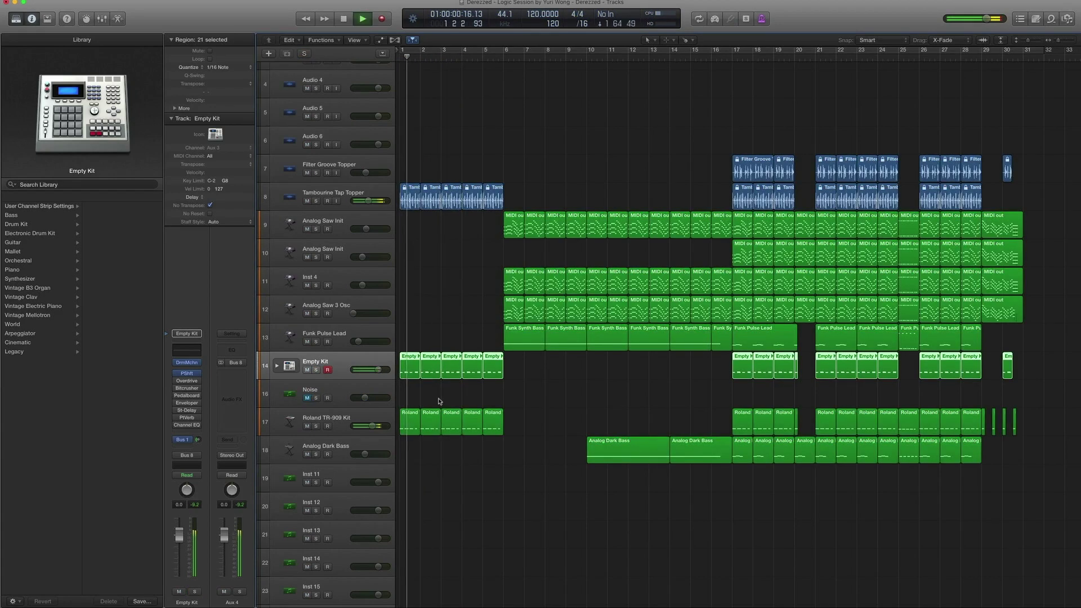
key(space)
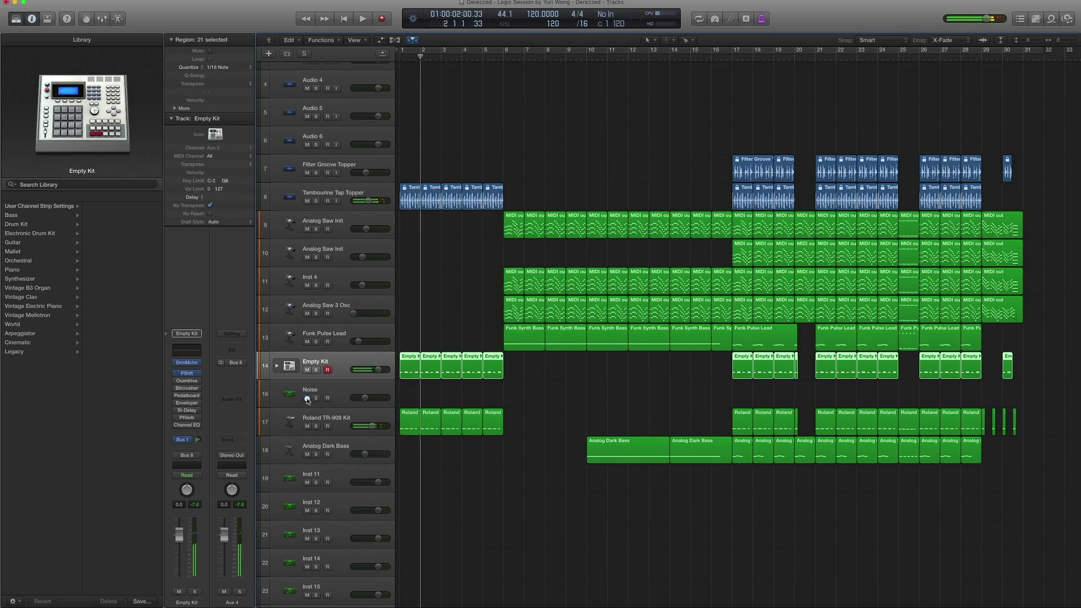
Step: Compare the full mix from the project start with the Noise track muted and unmuted, leaving Noise unmuted
key(Return)
key(space)
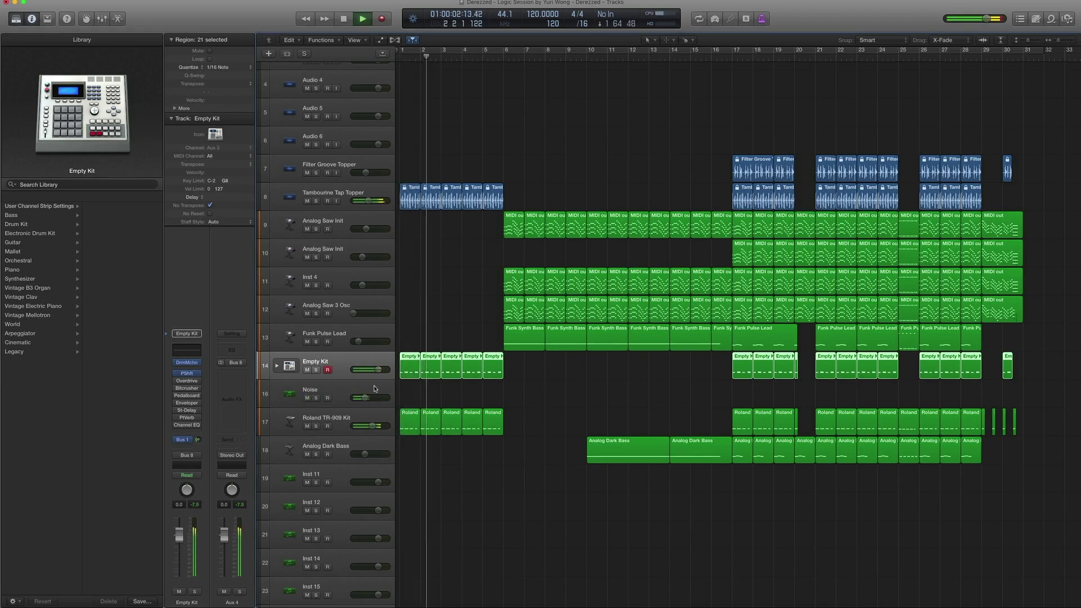
click(307, 398)
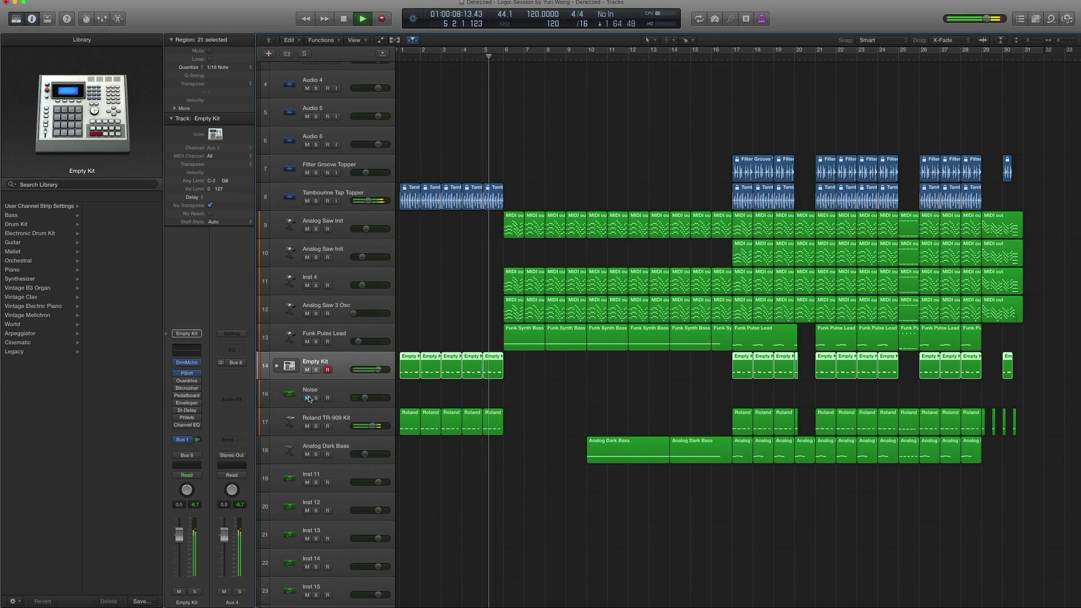
key(space)
key(Return)
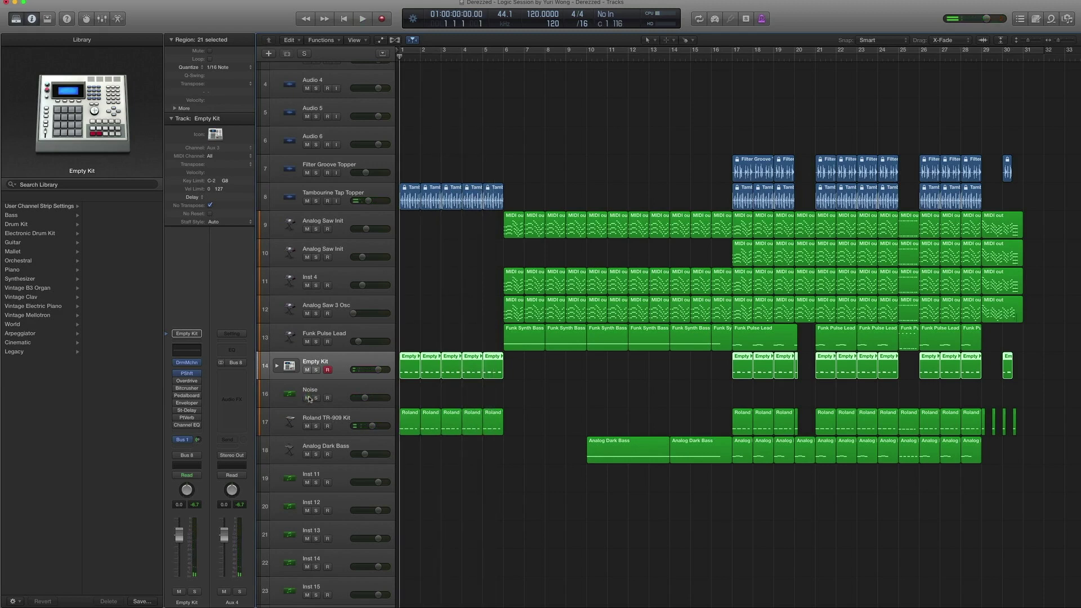
key(space)
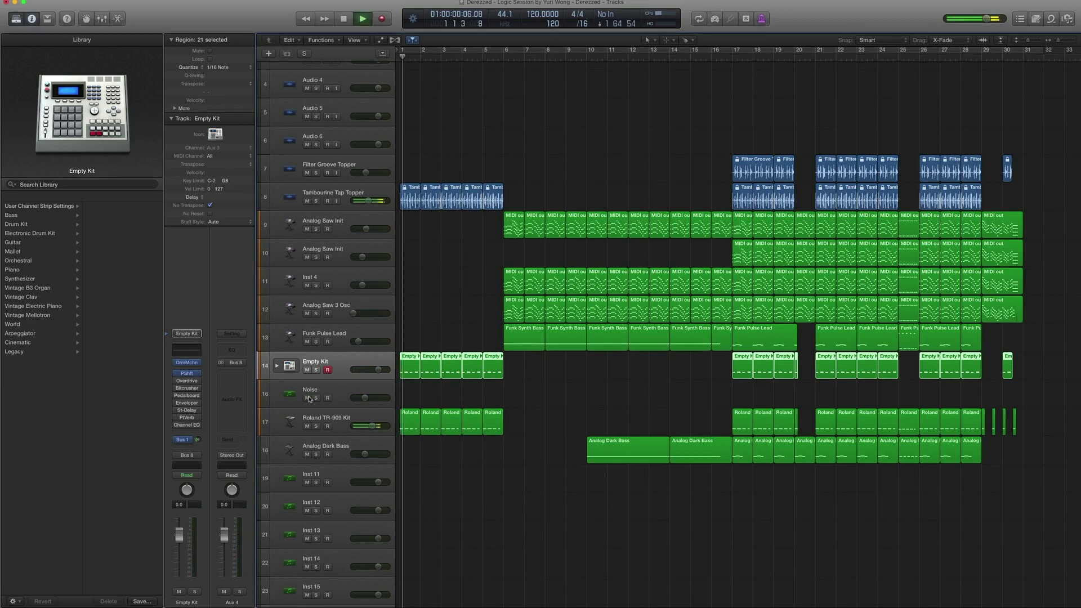
key(space)
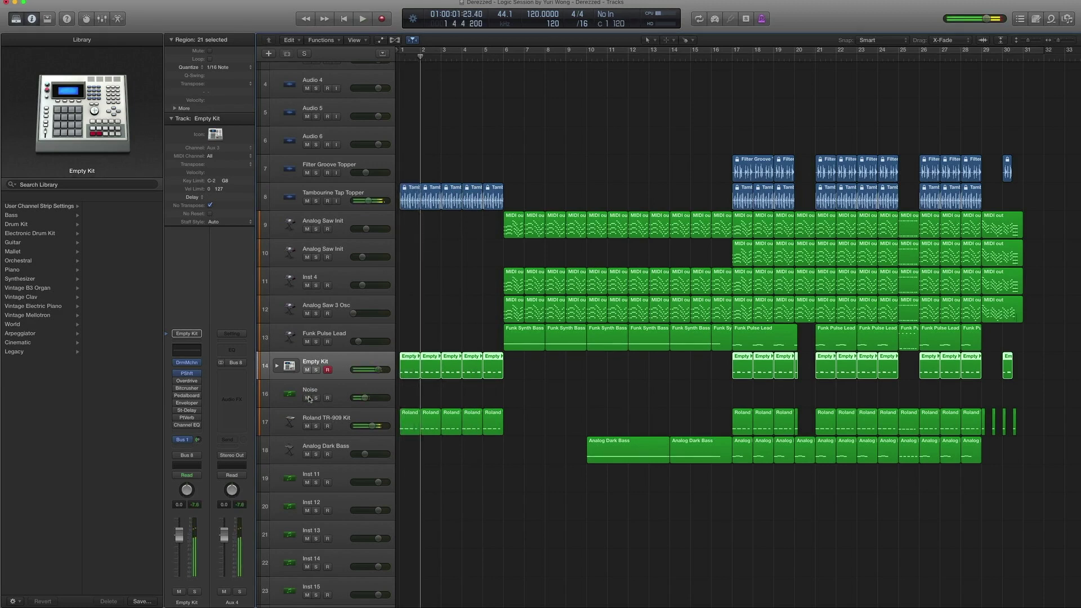
Step: Move the playhead to bar 6, where the synth regions begin
key(Return)
key(period)
key(period)
key(period)
key(period)
key(period)
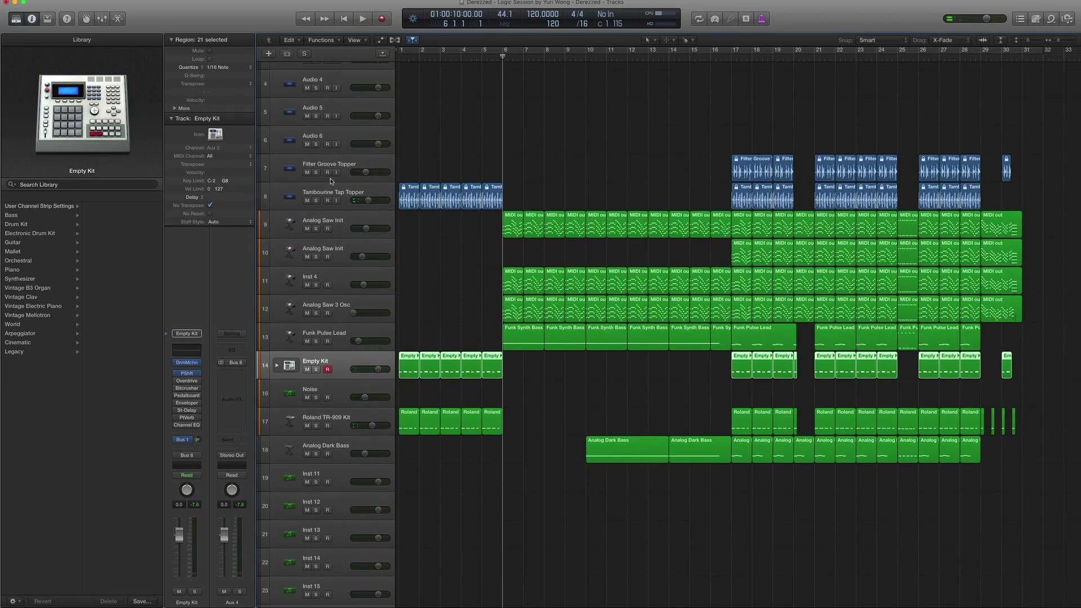
Step: Select the first Analog Saw Init track and examine its ES2 presets under Tutorial Settings, keeping Analog Saw Init, and close the instrument
click(341, 214)
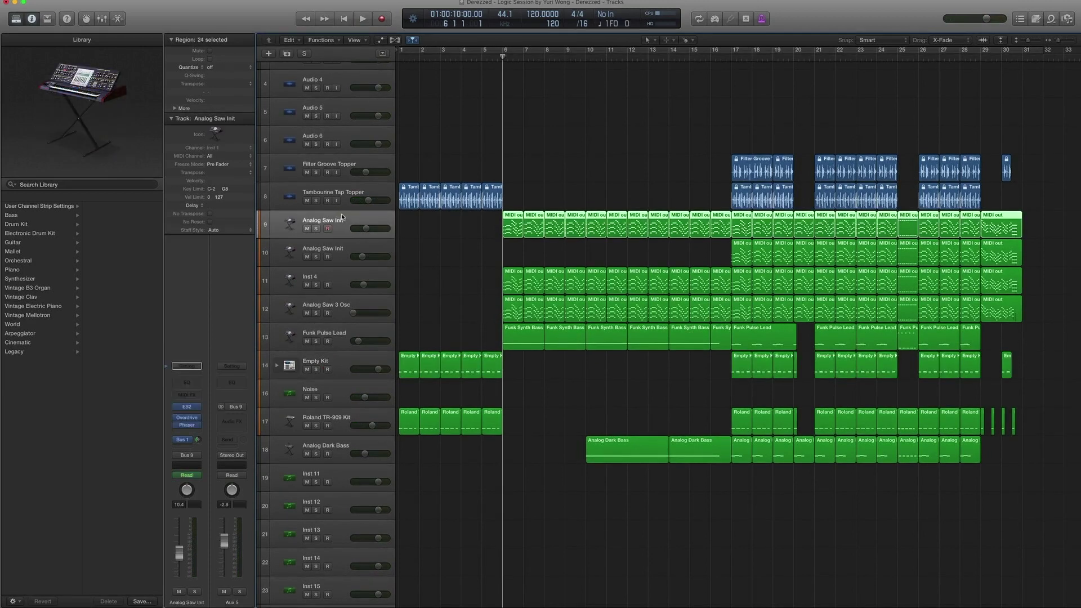
click(190, 407)
click(159, 35)
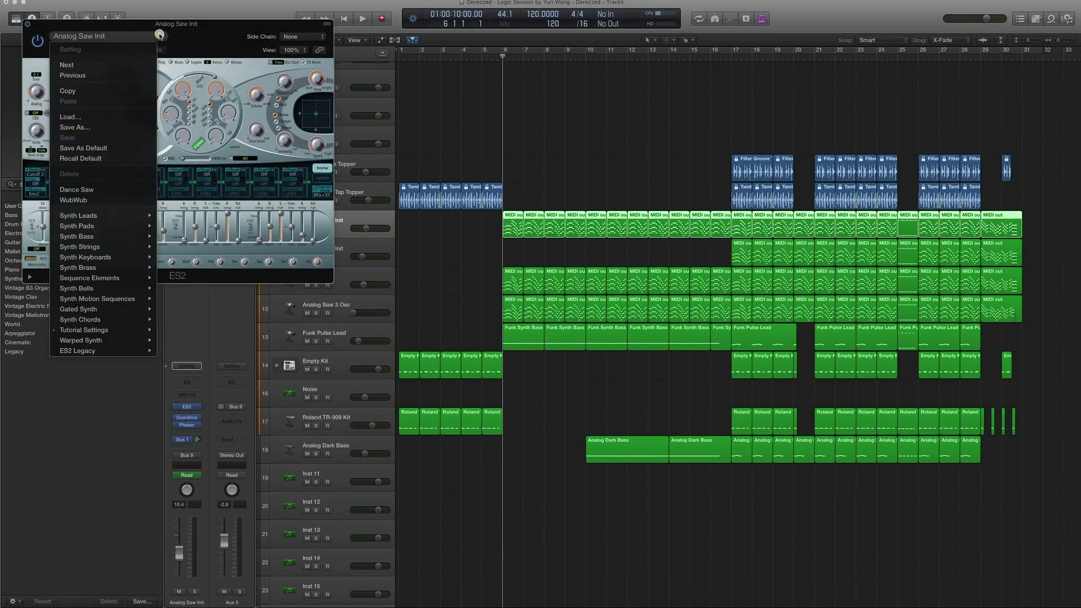
mouse_move(138, 328)
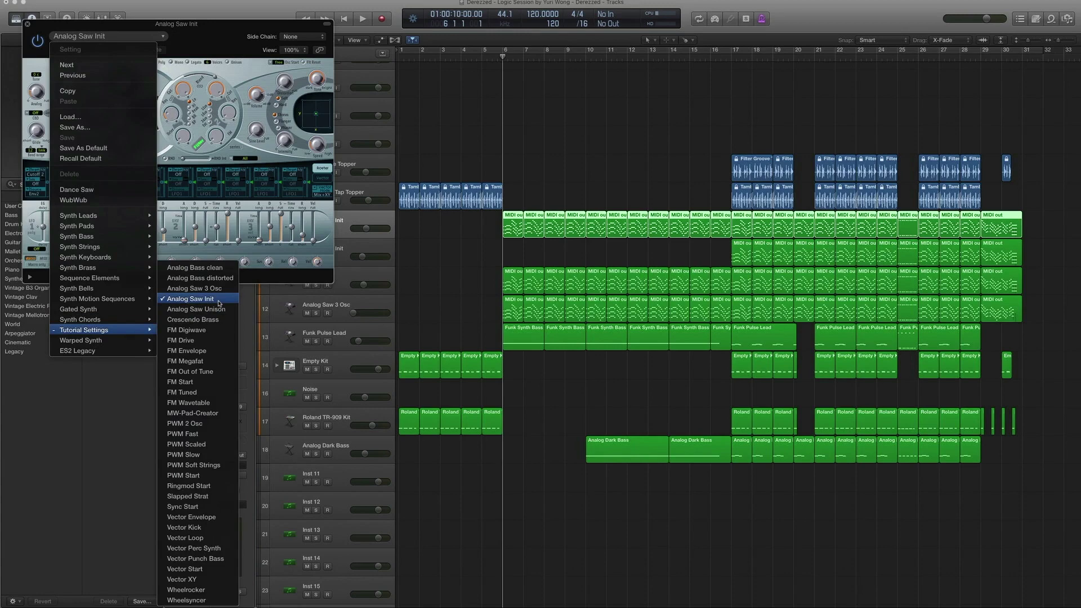
click(217, 27)
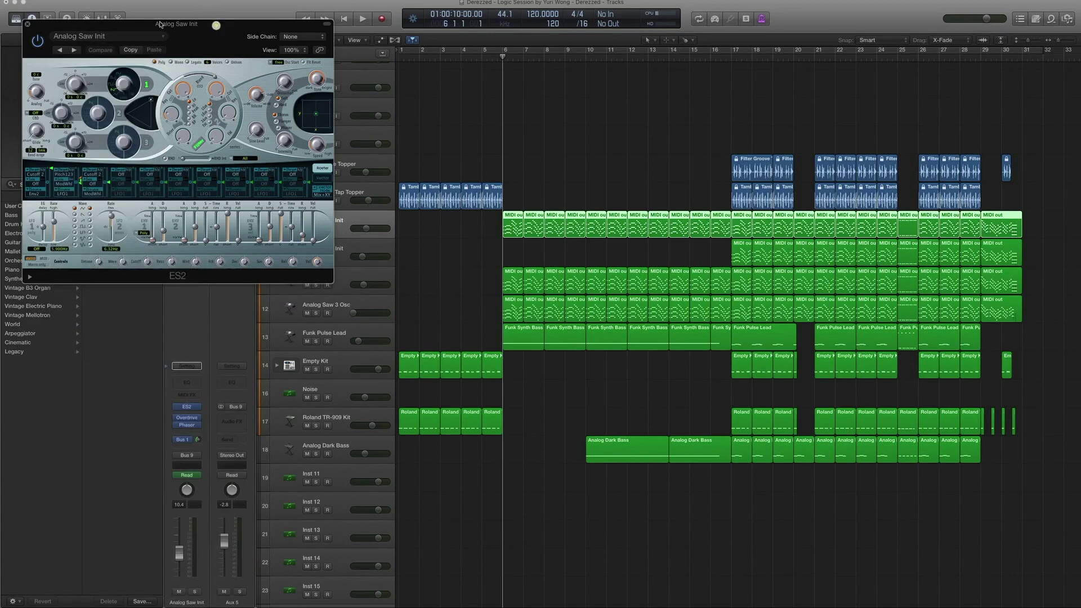
click(27, 26)
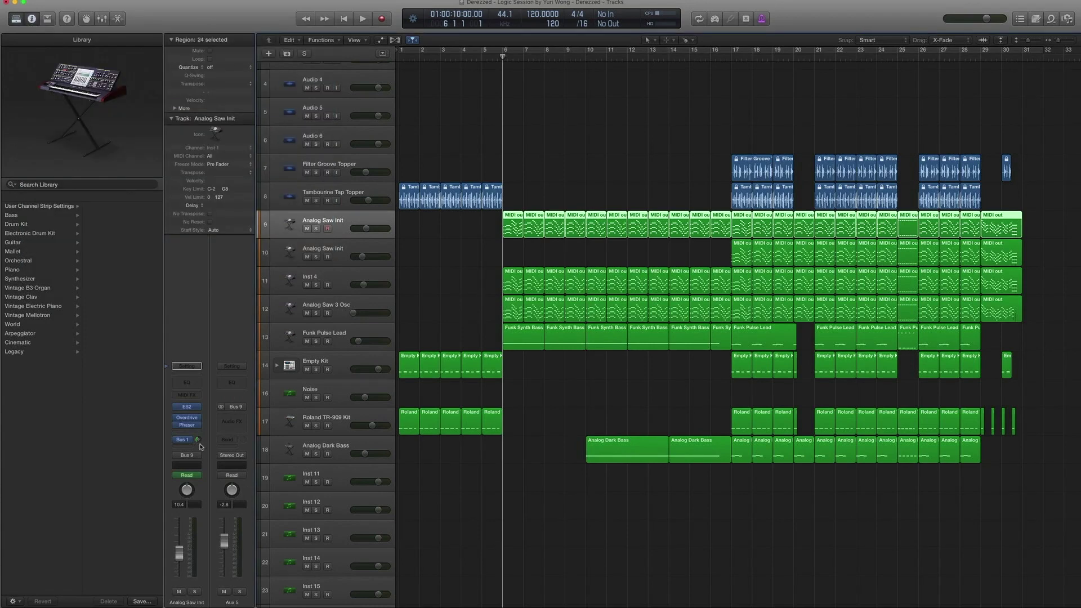
Step: Examine the Overdrive presets on the first Analog Saw Init track, keeping Hard and Loud, and close the effect
click(187, 418)
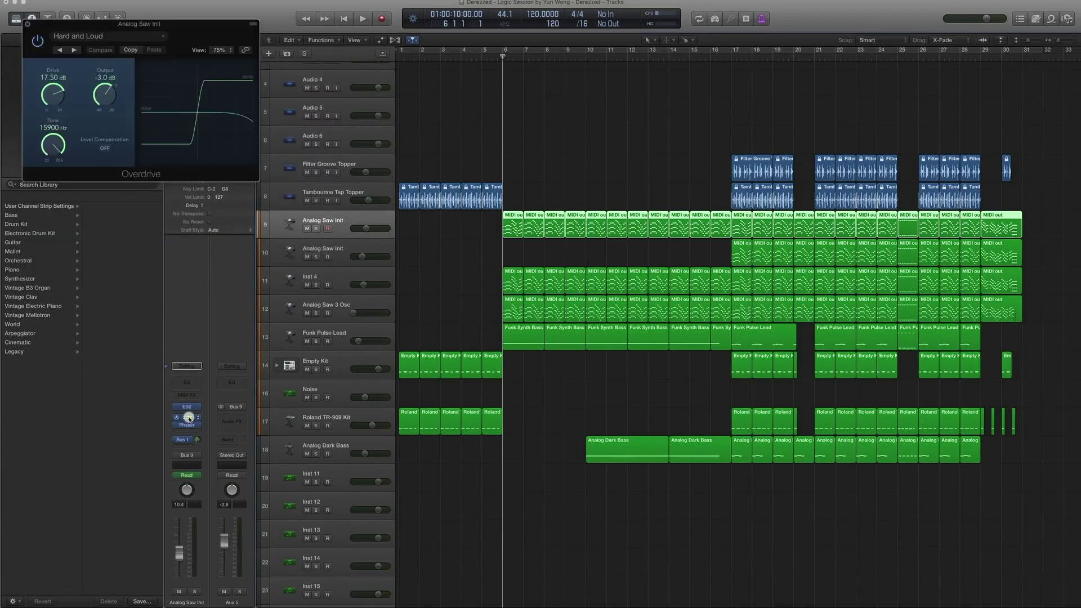
click(108, 36)
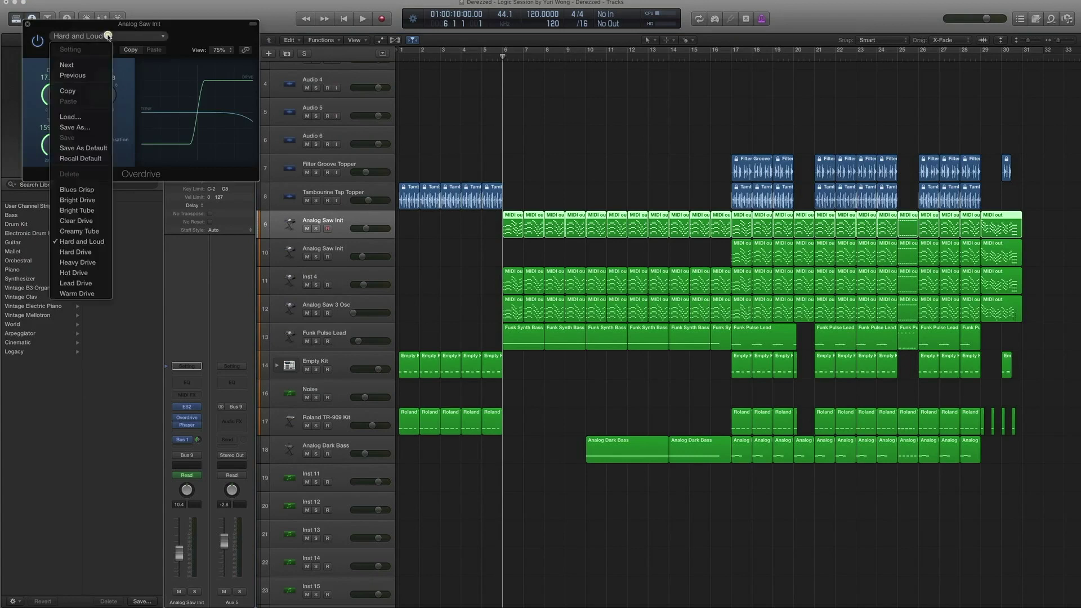
click(25, 32)
click(27, 24)
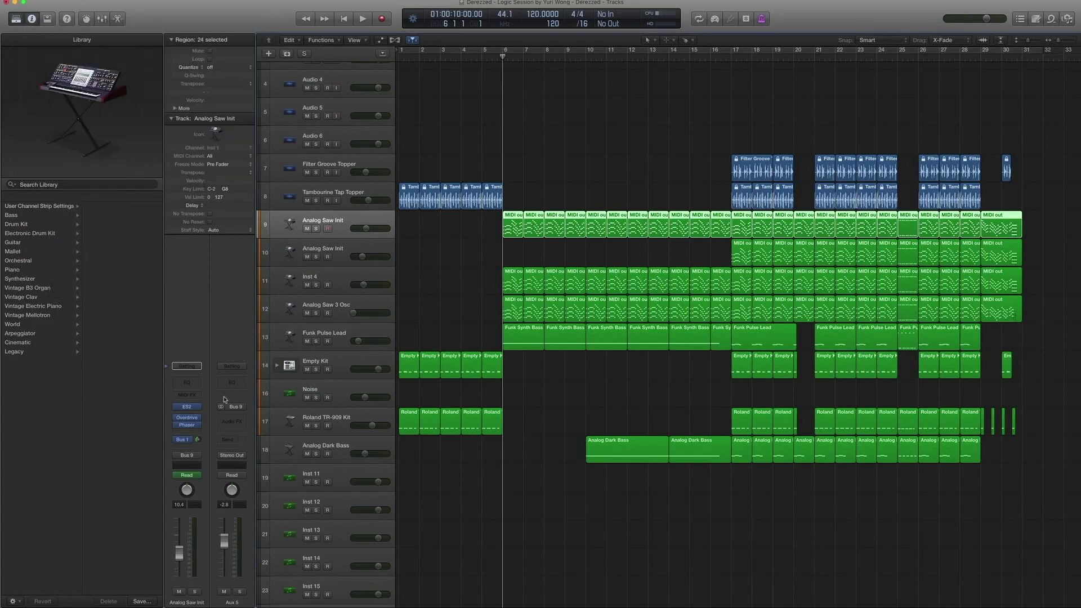
Step: Examine the Phaser presets on the first Analog Saw Init track, keeping 10 Stage Phaser, and close the effect
click(188, 424)
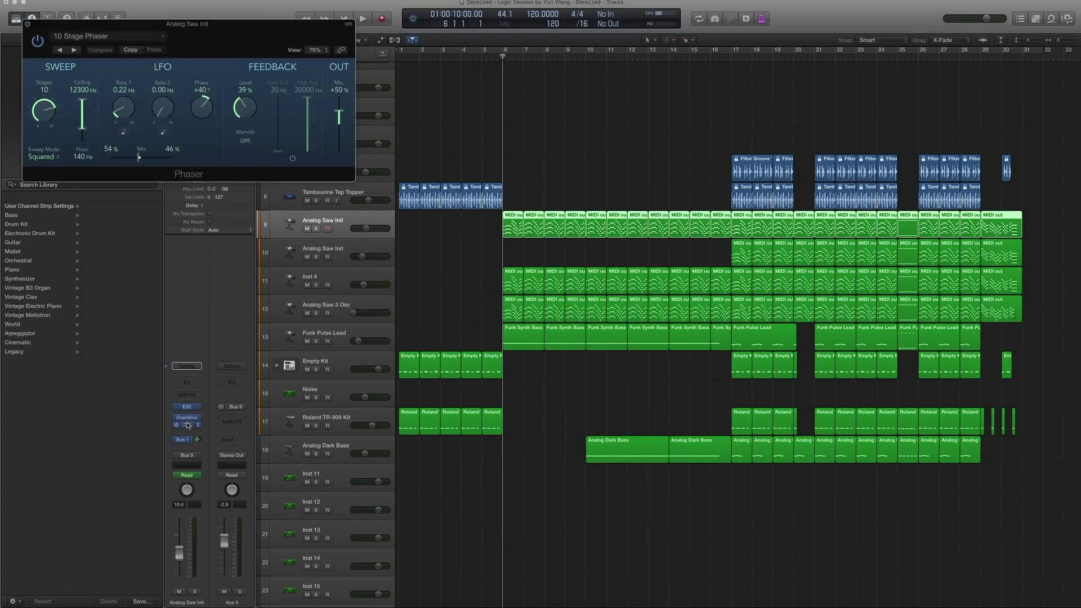
click(87, 36)
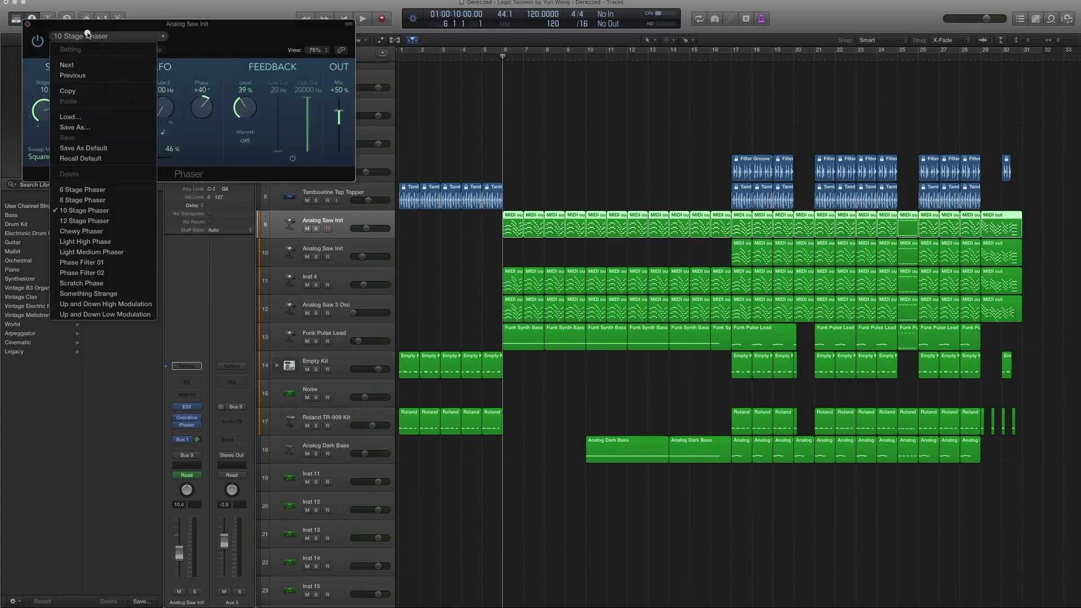
click(234, 30)
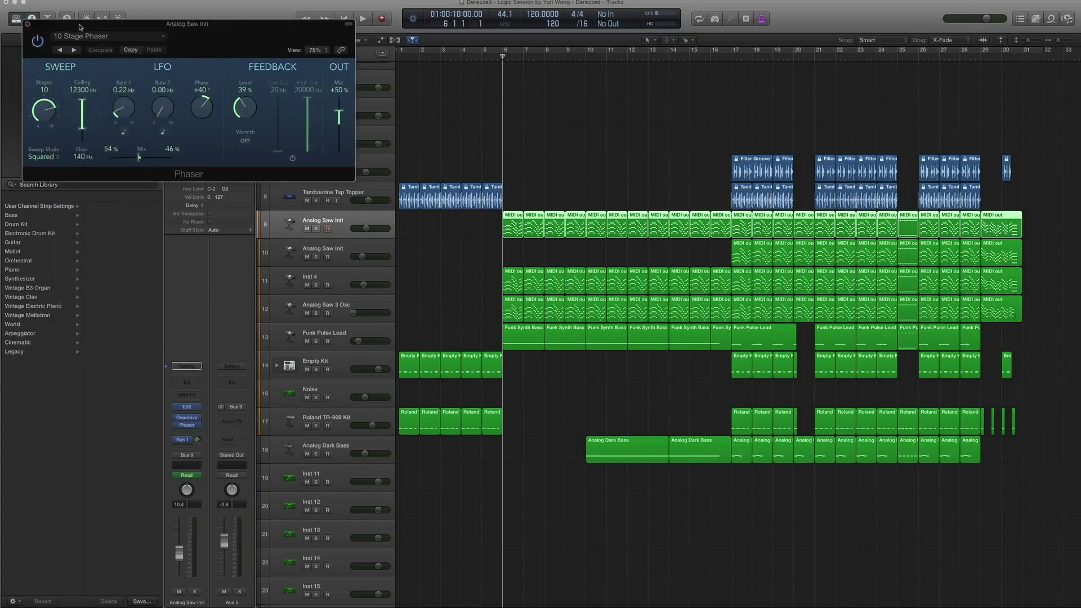
click(28, 25)
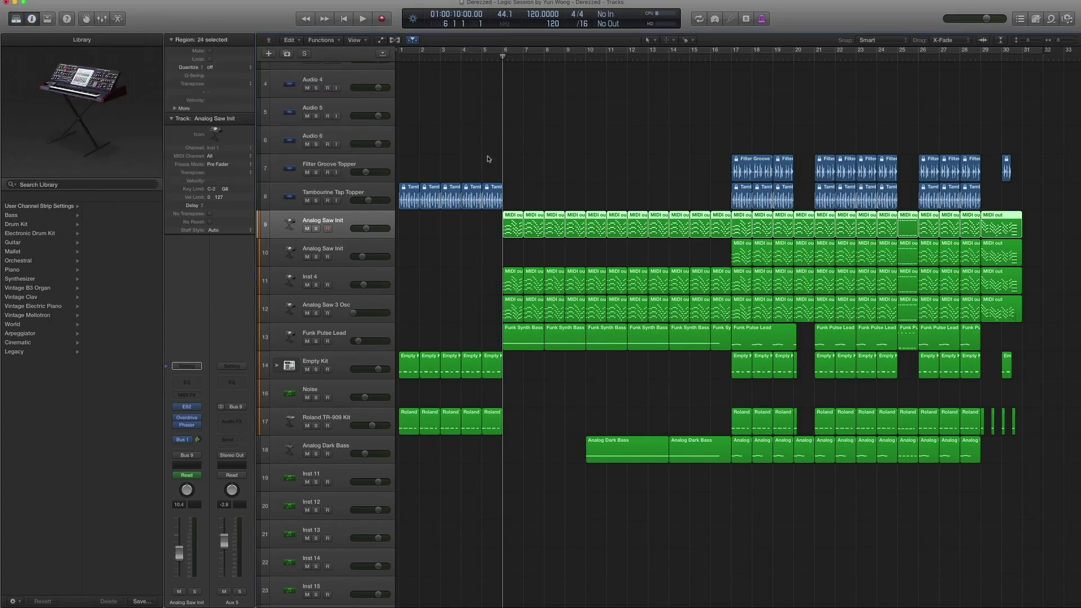
Step: Solo the first Analog Saw Init track's regions from bar 6 to bar 17 and play them from bar 6
drag(485, 226, 726, 229)
key(ctrl+s)
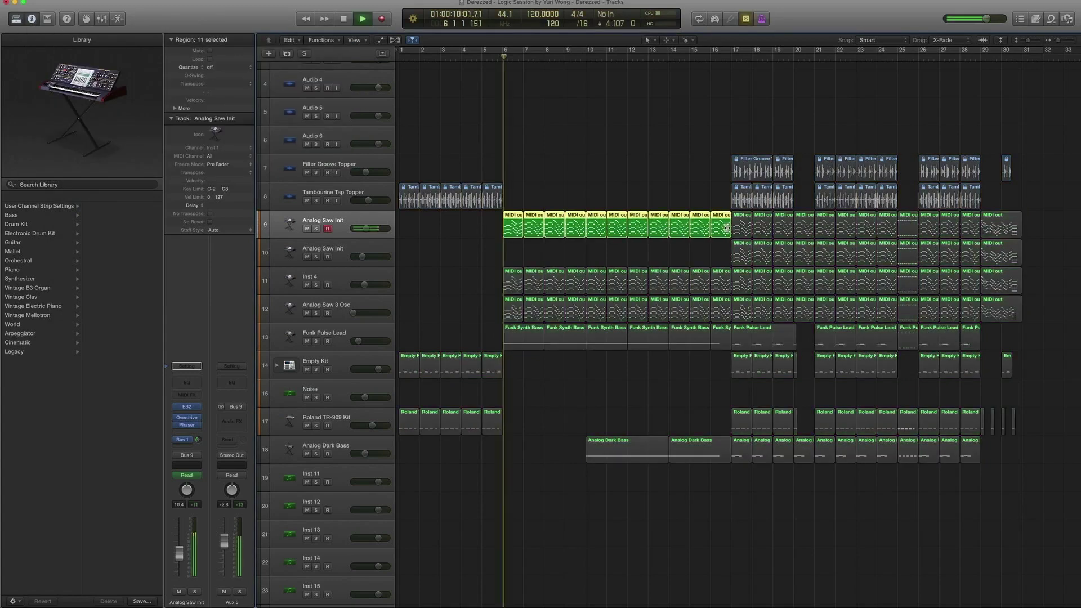
key(space)
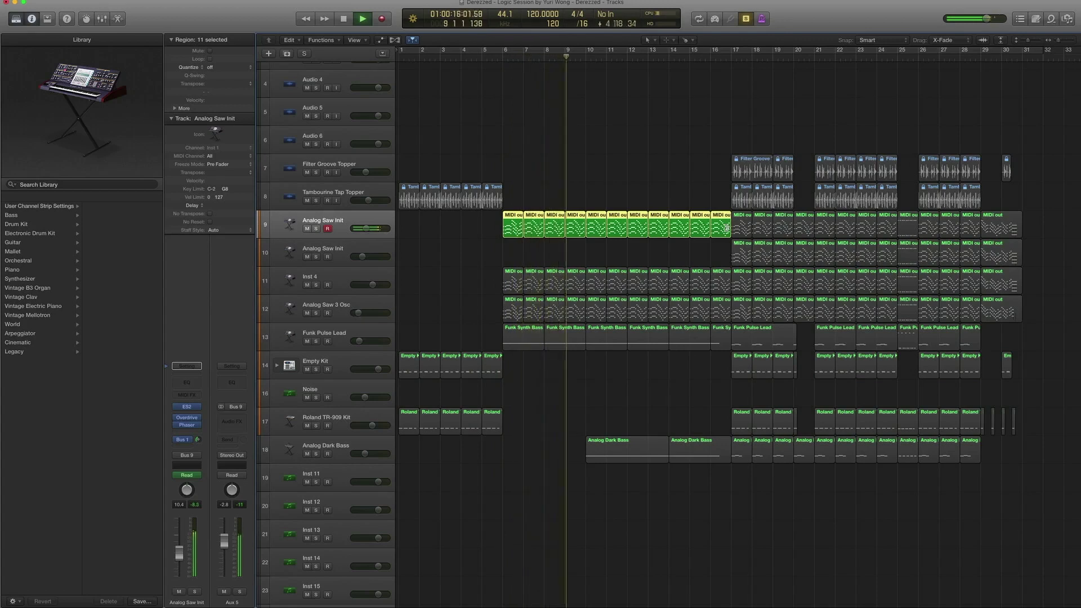
key(space)
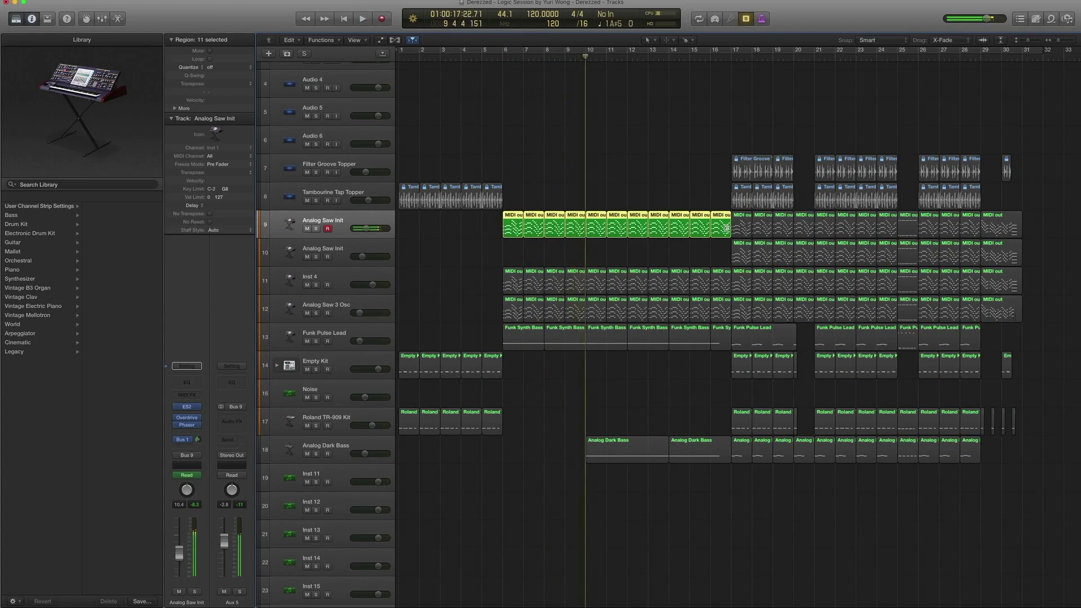
Step: Return the playhead to bar 6 and turn off solo mode
key(comma)
key(comma)
key(comma)
key(comma)
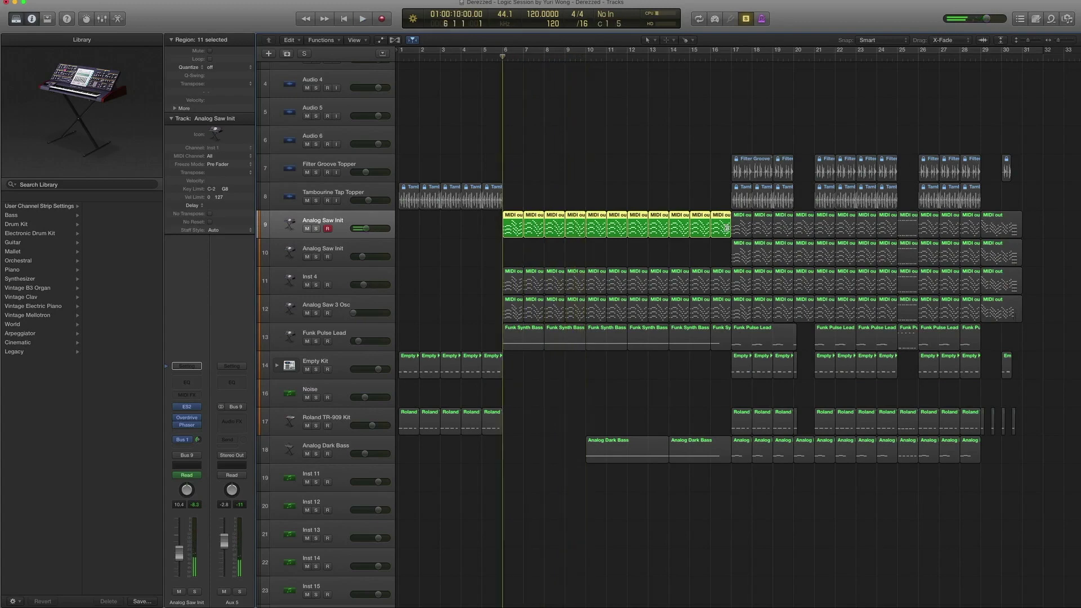
key(super+a)
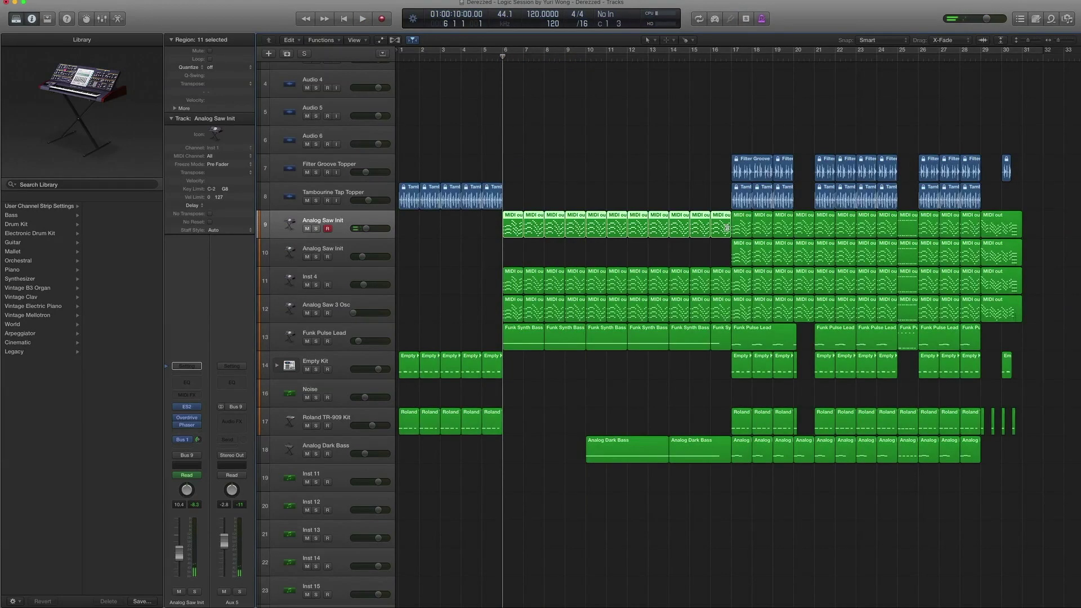
Step: Select the Inst 4 track and compare its regions from bar 6 with those of the first Analog Saw Init track
click(334, 281)
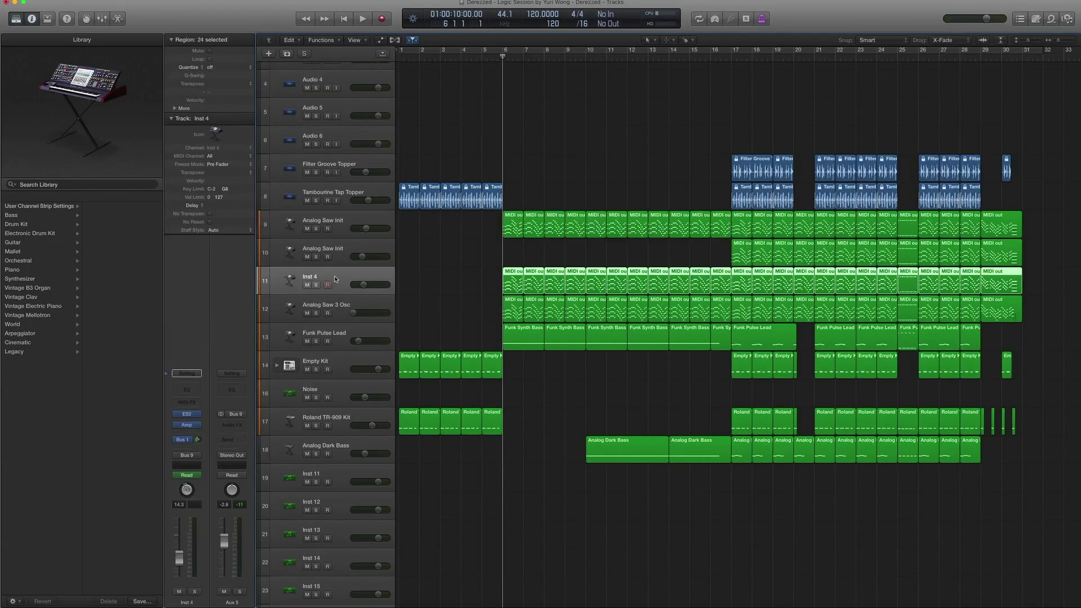
drag(479, 223, 718, 317)
drag(456, 274, 560, 278)
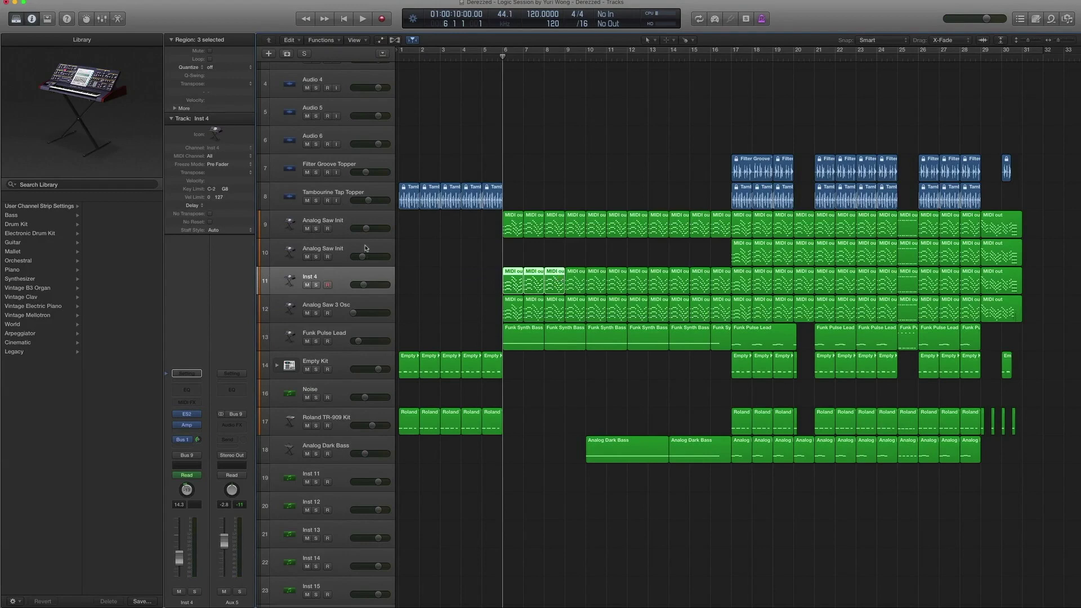
click(339, 222)
drag(471, 231, 655, 304)
click(453, 284)
Step: Examine the volume automation around Inst 4, hide it again, and select the Inst 4 regions from bar 6 to bar 17
click(330, 271)
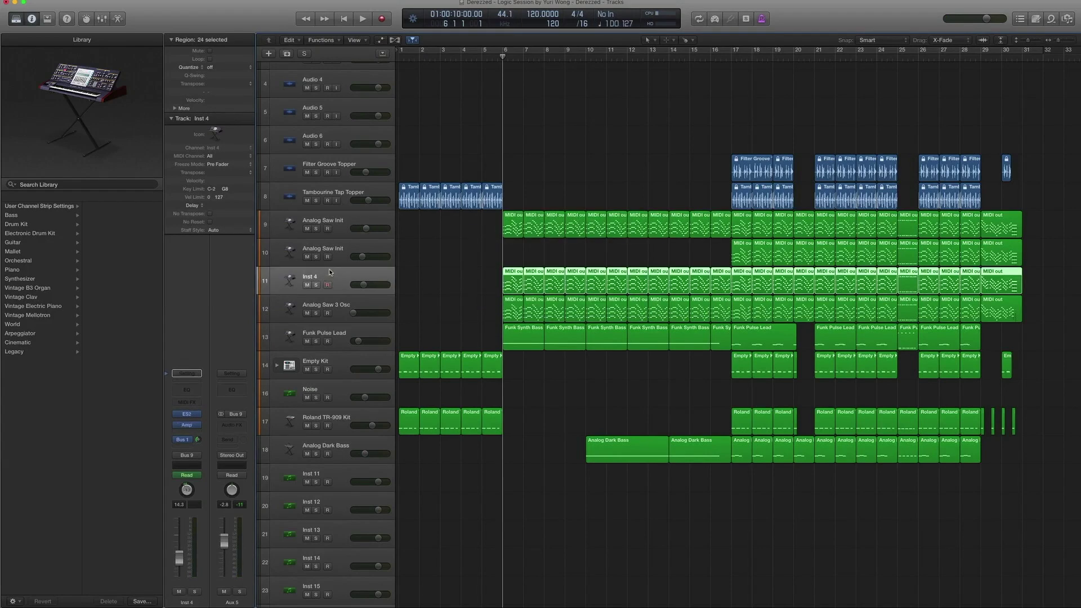
key(ctrl+a)
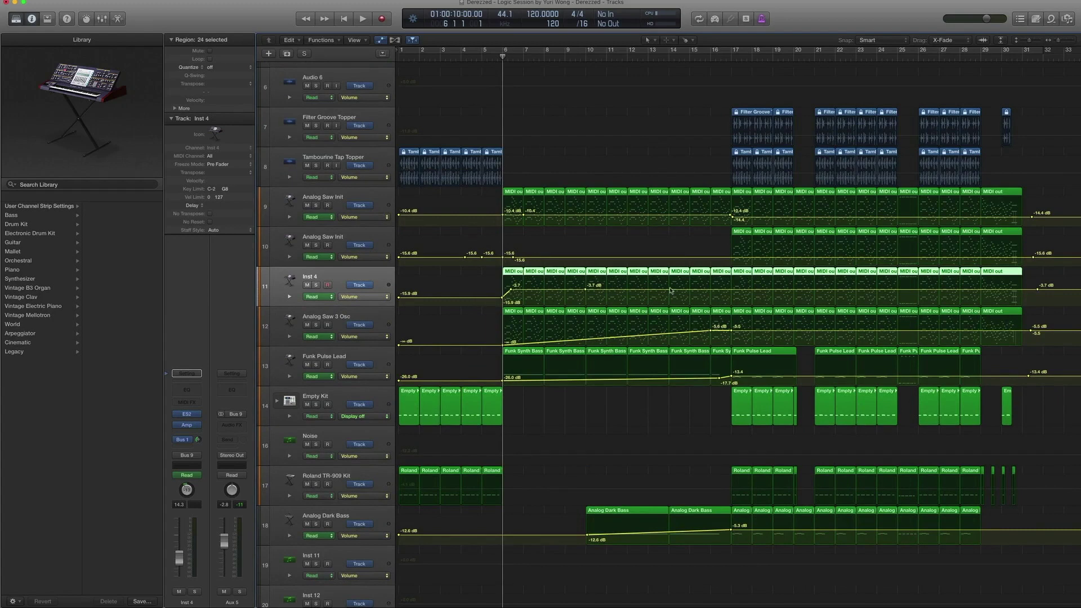
key(ctrl+a)
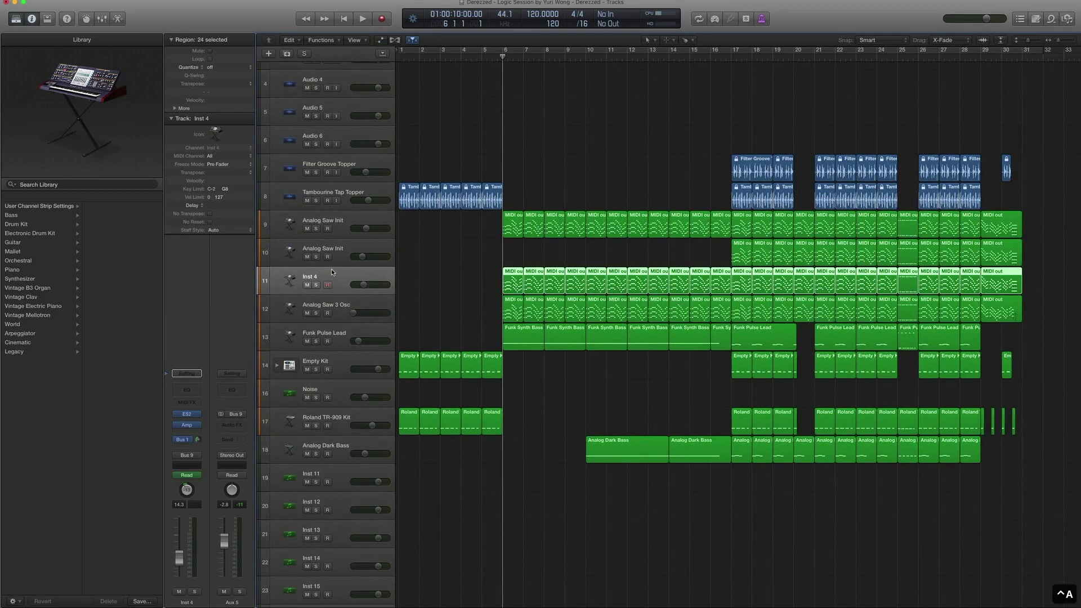
drag(451, 268, 714, 268)
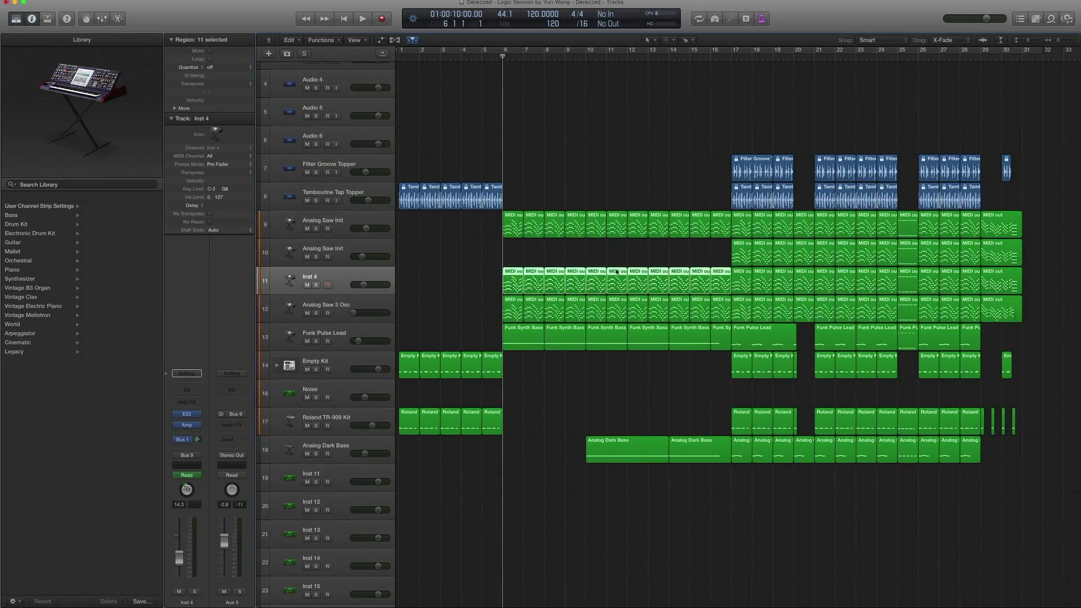
Step: Select the Inst 4 track and view its ES2 synth and the available ES2 settings, then close the instrument
click(322, 279)
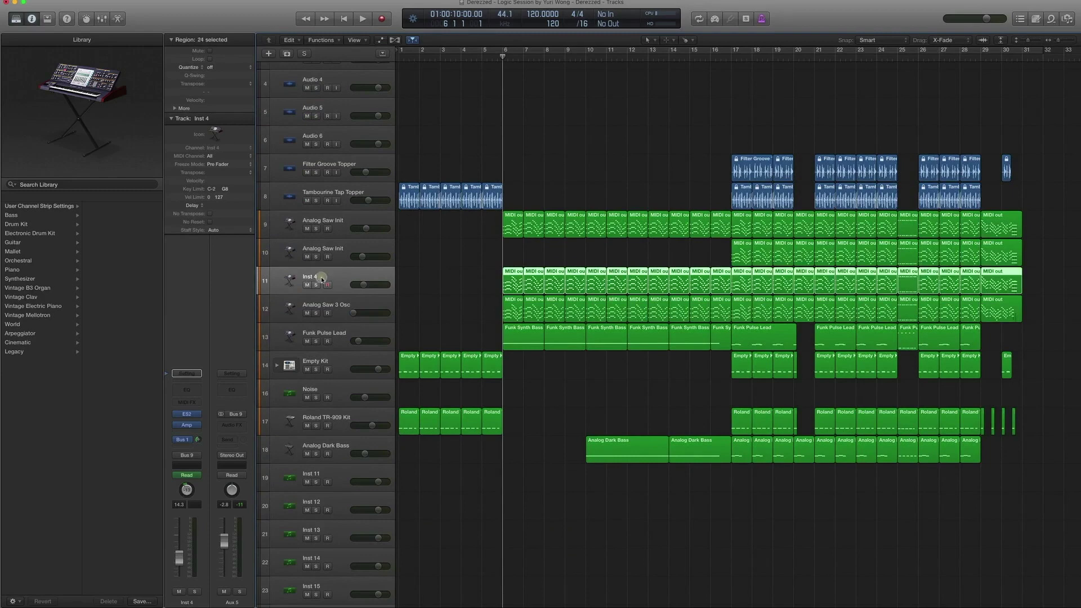
click(183, 413)
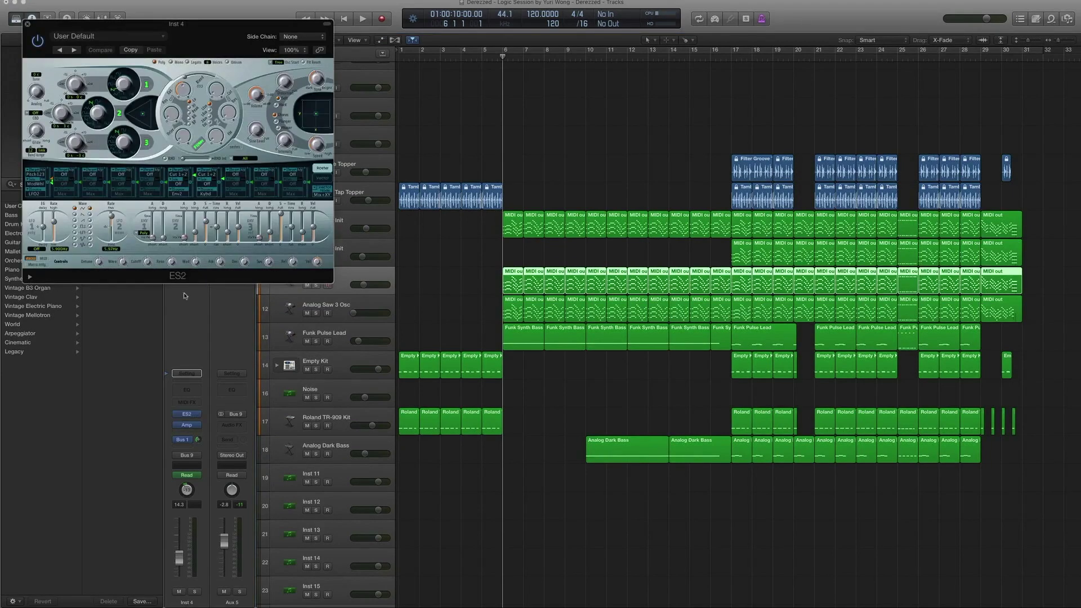
click(118, 35)
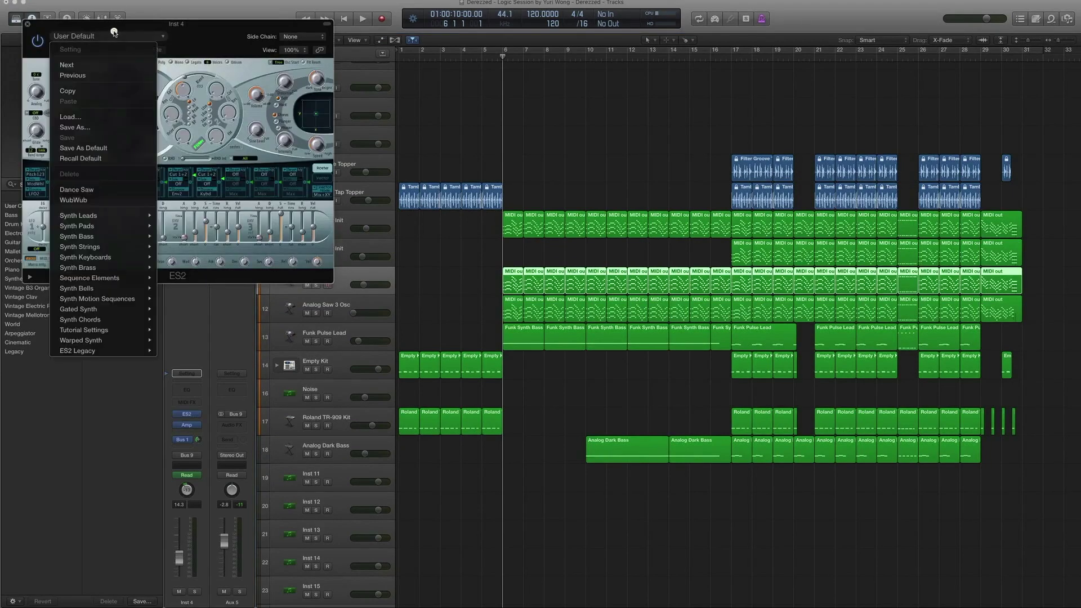
click(194, 35)
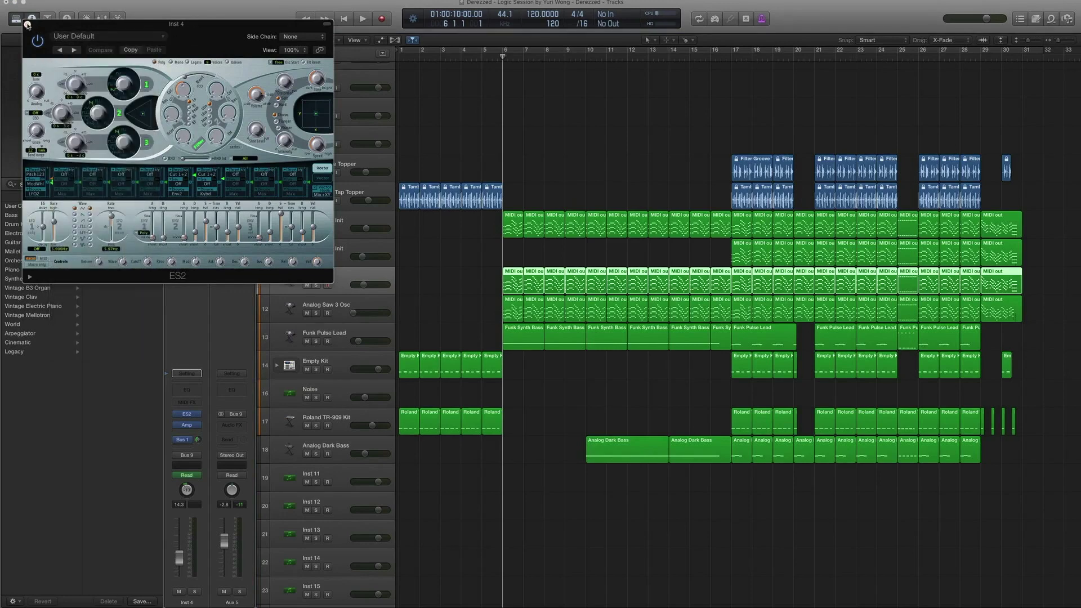
click(27, 25)
Step: Audition the whole Inst 4 track soloed from bar 6 with its amp effect bypassed, then turn off solo mode
mouse_move(177, 429)
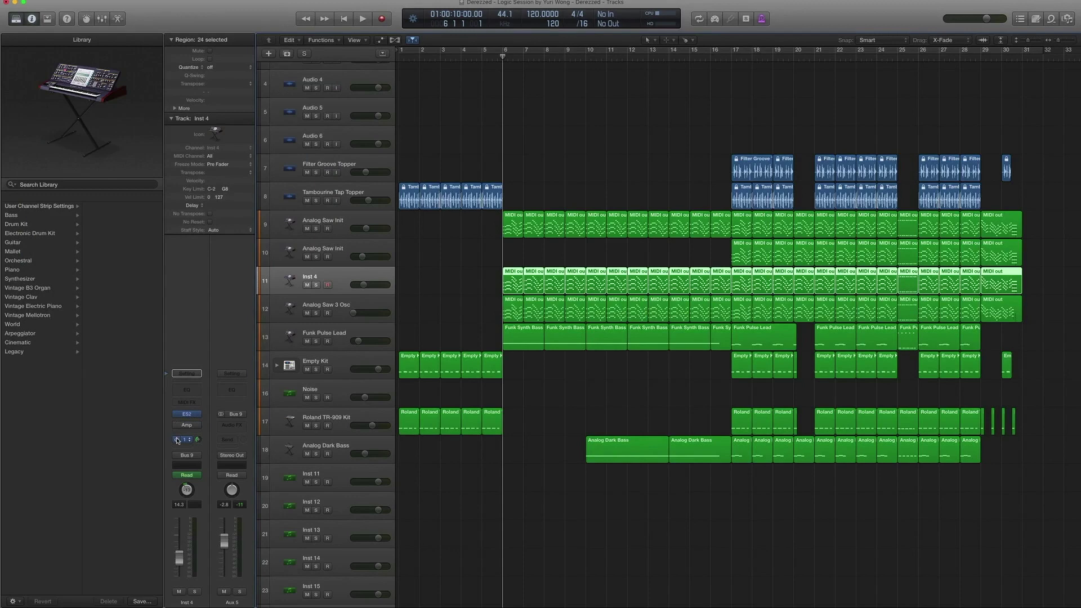
key(ctrl+s)
key(space)
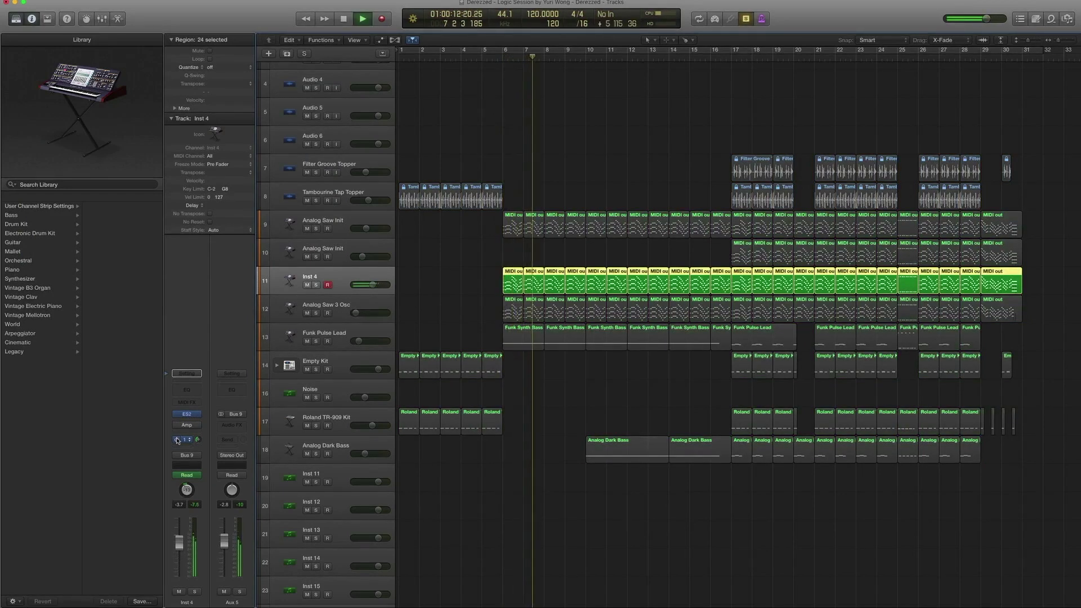
key(space)
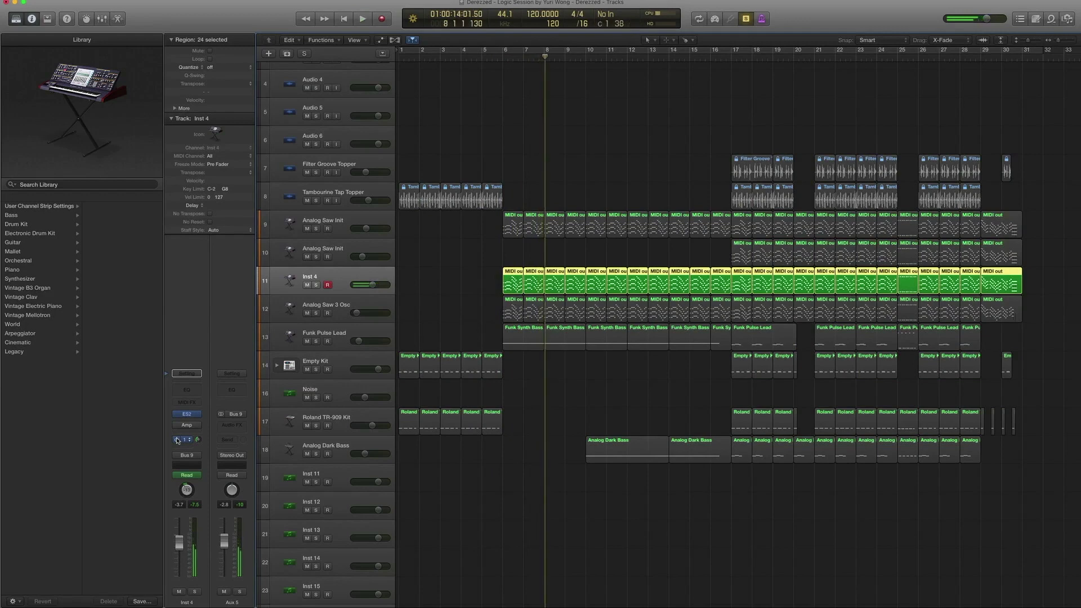
key(ctrl+s)
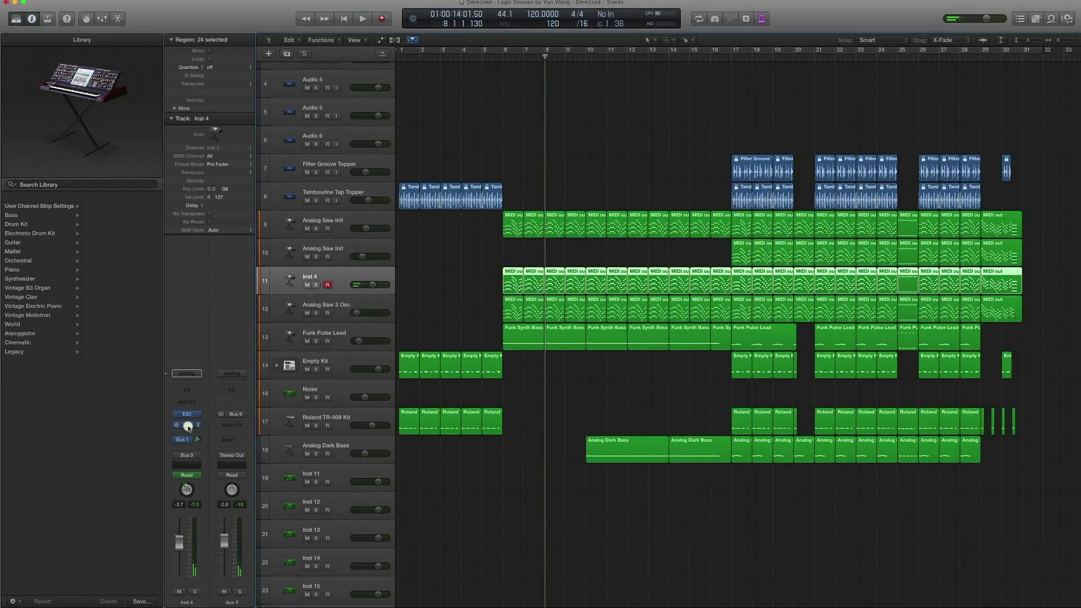
Step: Inspect Inst 4's Amp Designer with the amp active, locate Frankentweed Drive among the Distorted presets, and close the plug-in
click(189, 426)
click(139, 37)
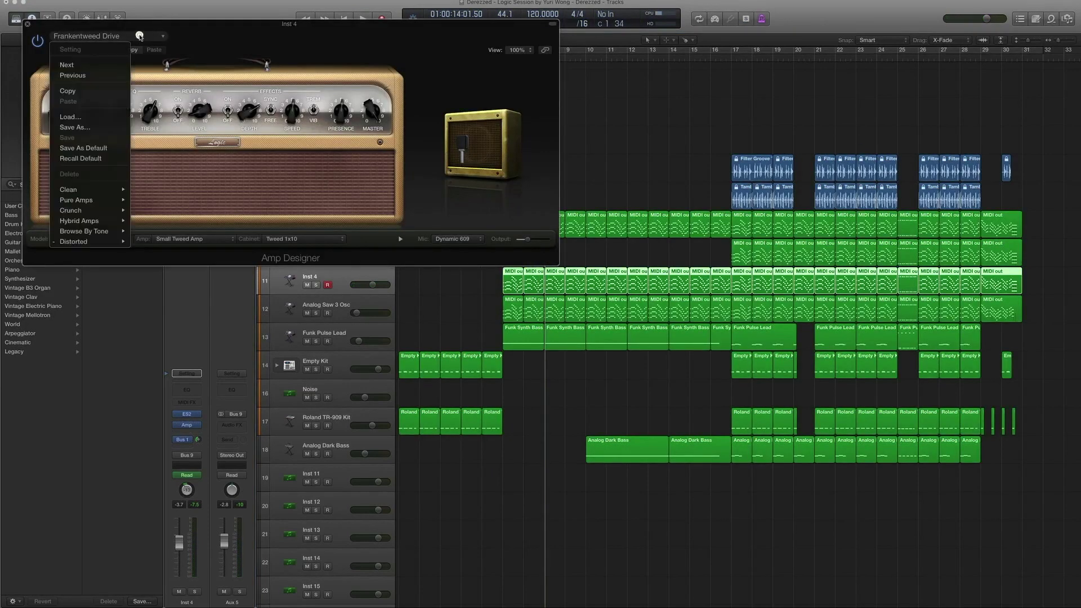
mouse_move(113, 241)
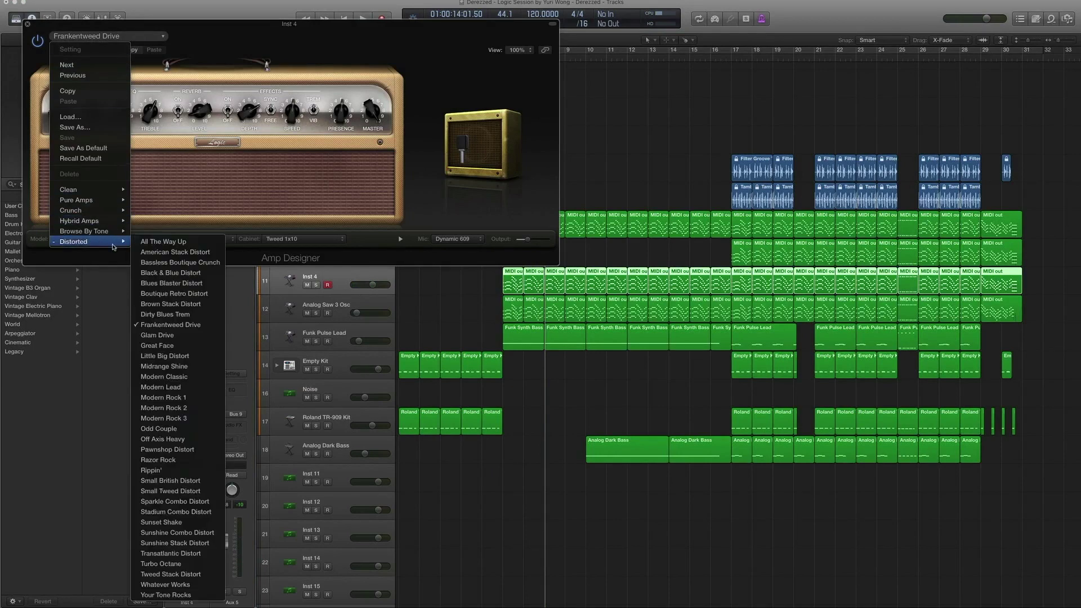
click(200, 325)
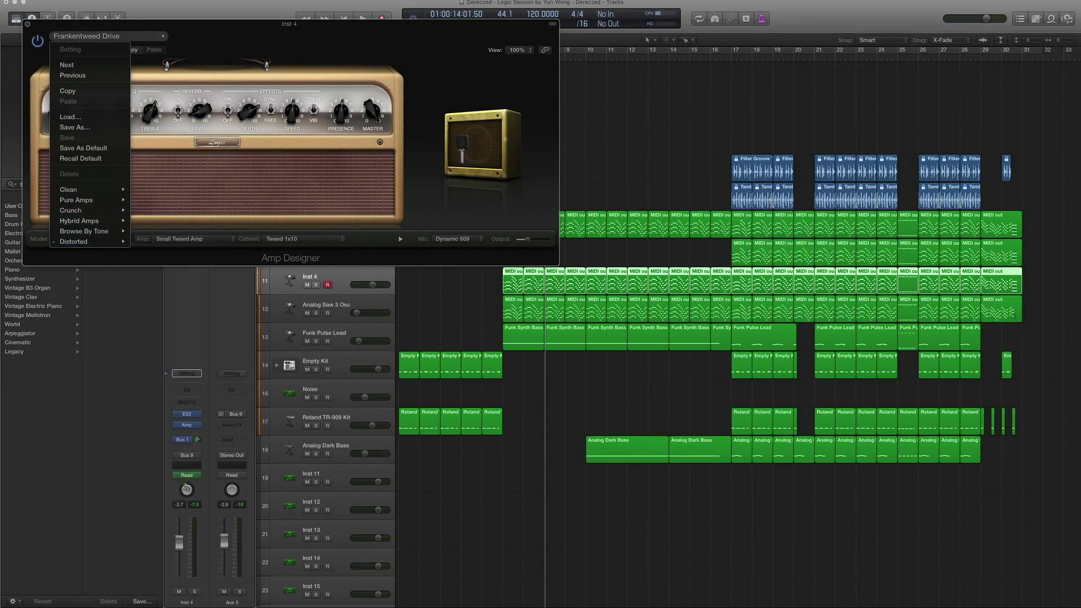
click(28, 25)
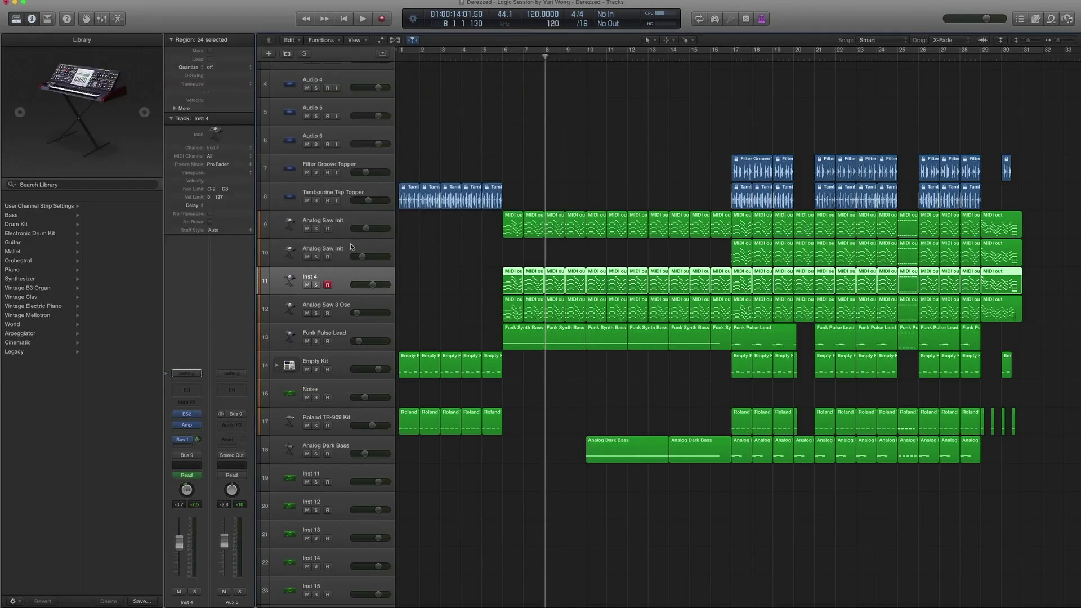
Step: Play the Inst 4 regions from bar 6 to bar 17 soloed with the amp active, then stop and turn off solo mode
drag(477, 271, 708, 284)
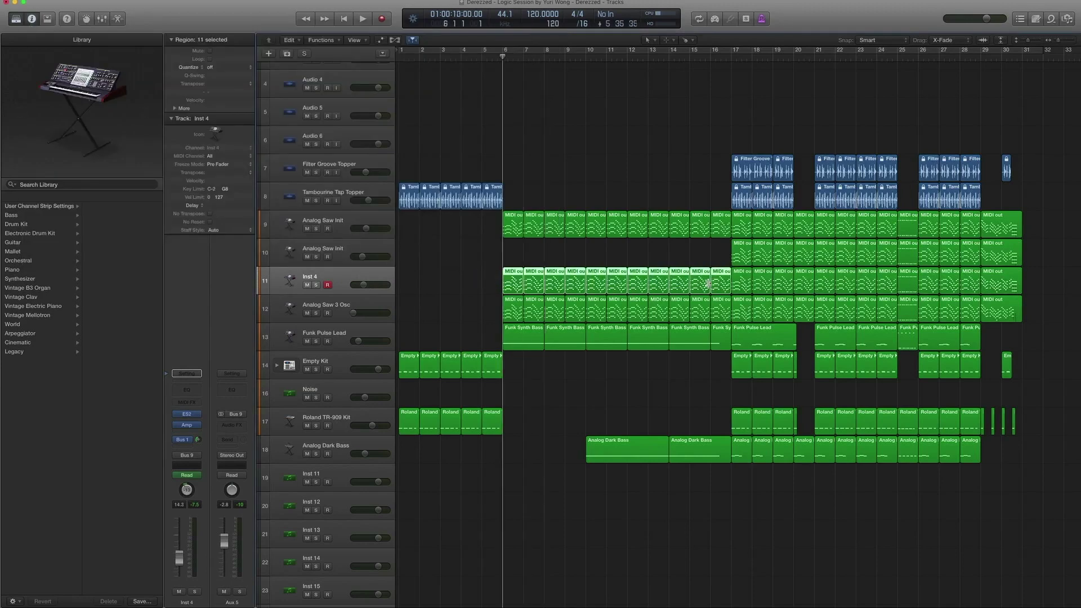
key(ctrl+s)
key(space)
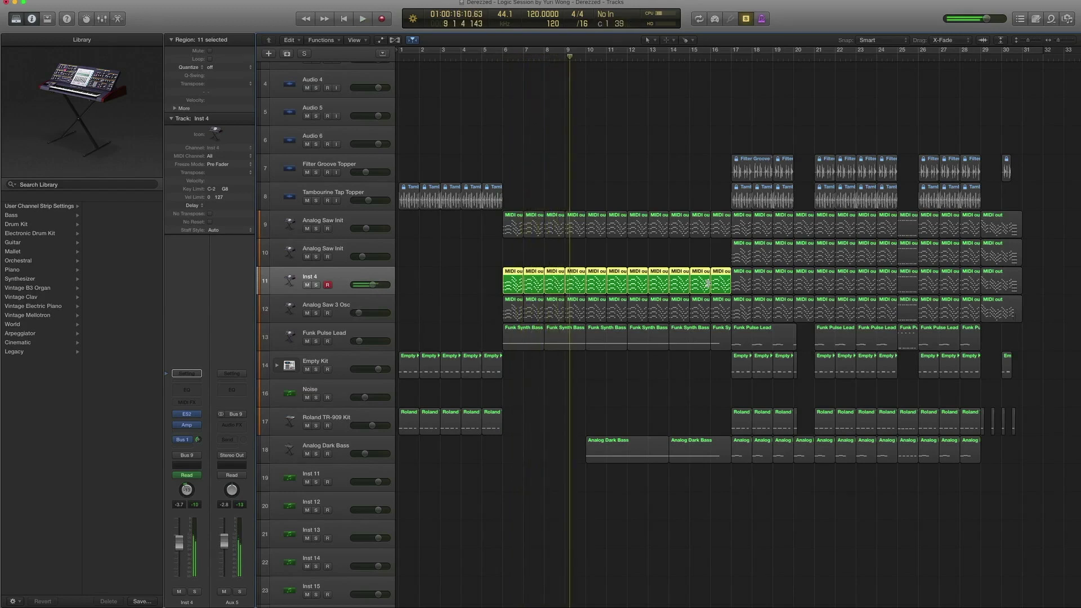
key(s)
key(space)
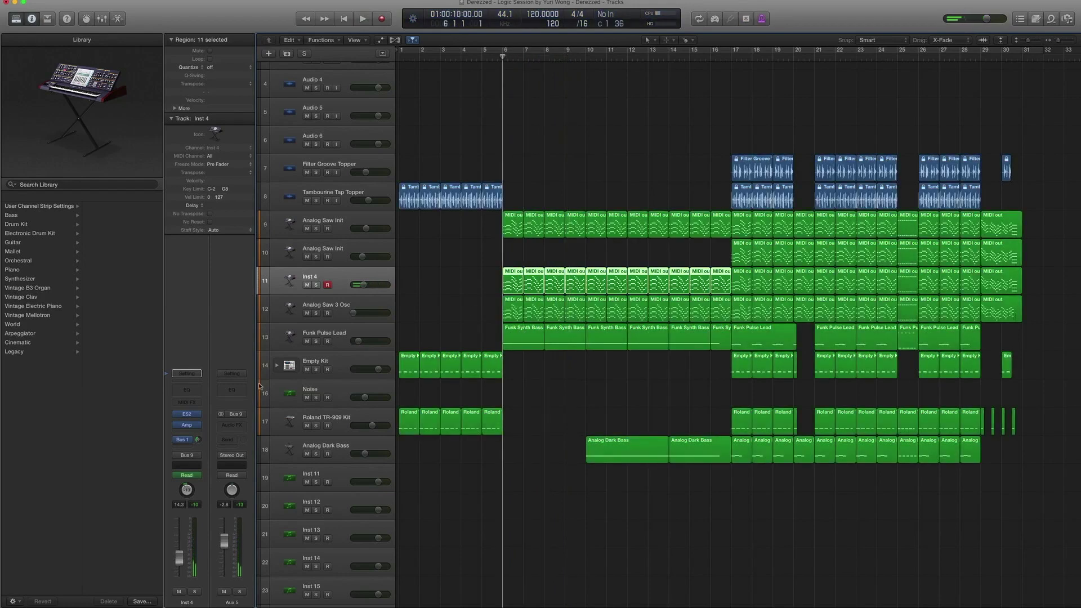
Step: Inspect the Space Designer reverb on the aux fed by Inst 4's Bus 1 send, including its Large Spaces Spring Reverbs presets, and close it
click(175, 440)
click(184, 440)
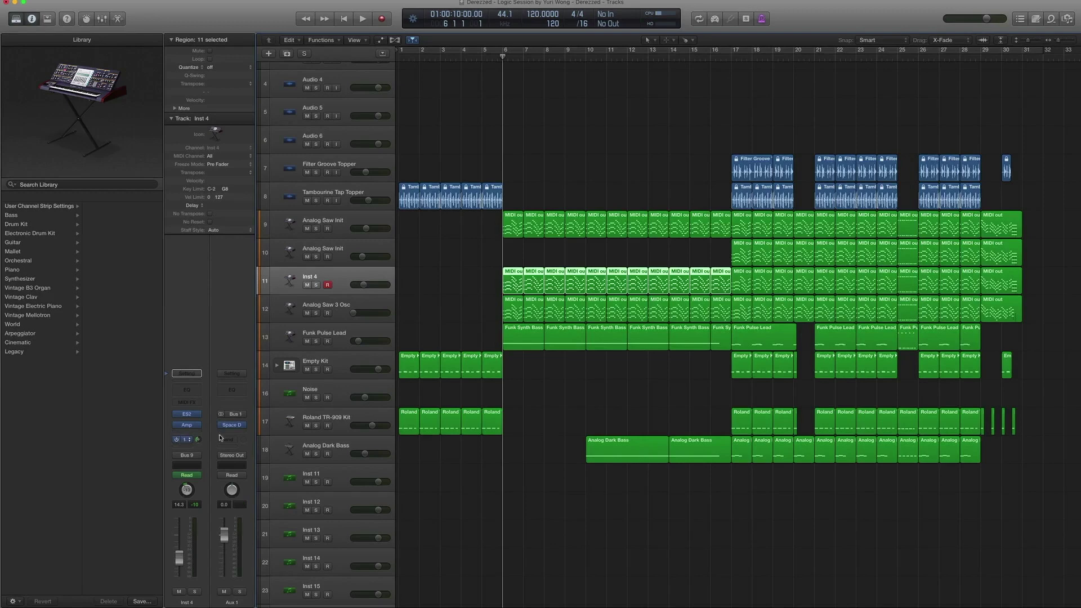
click(233, 425)
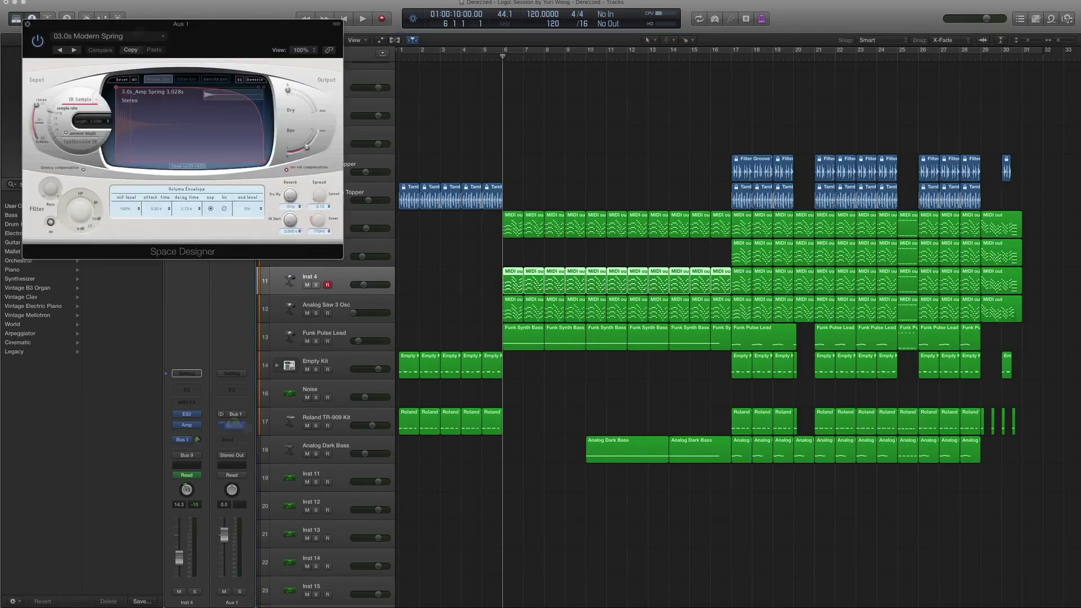
click(124, 38)
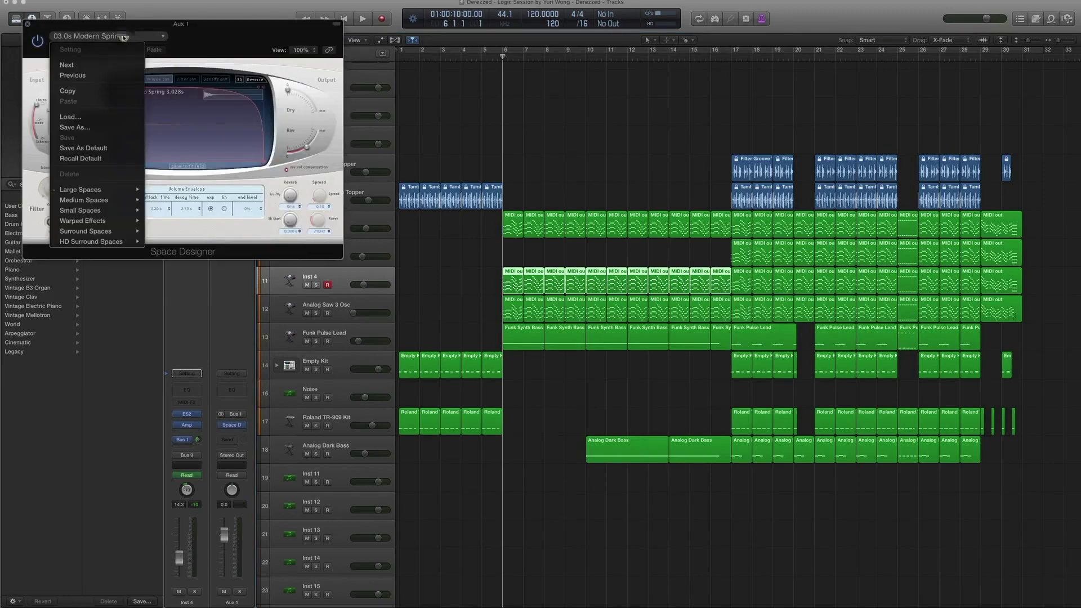
mouse_move(101, 189)
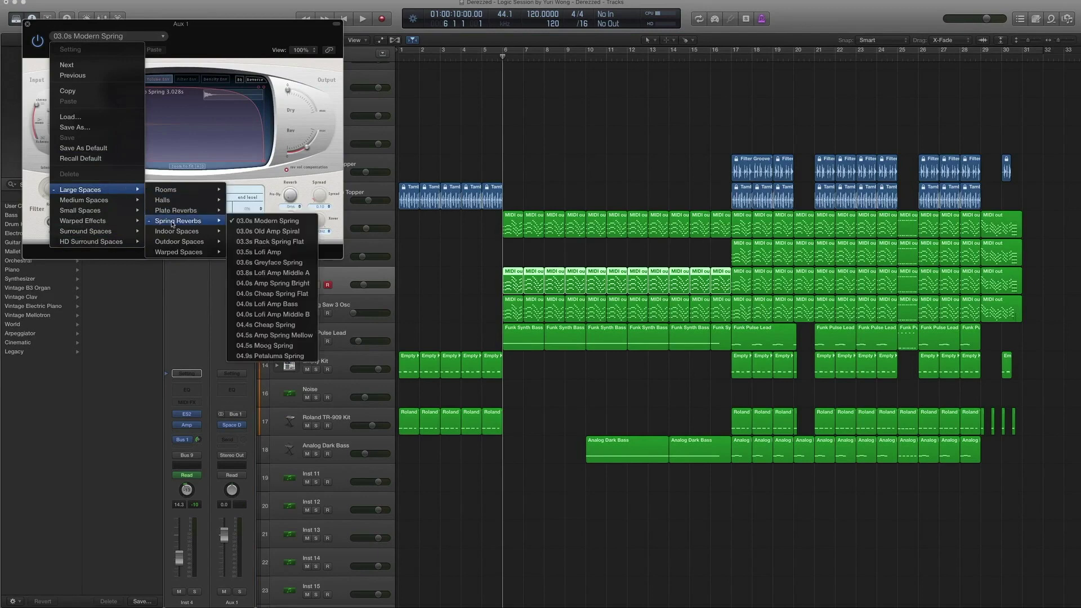
click(28, 25)
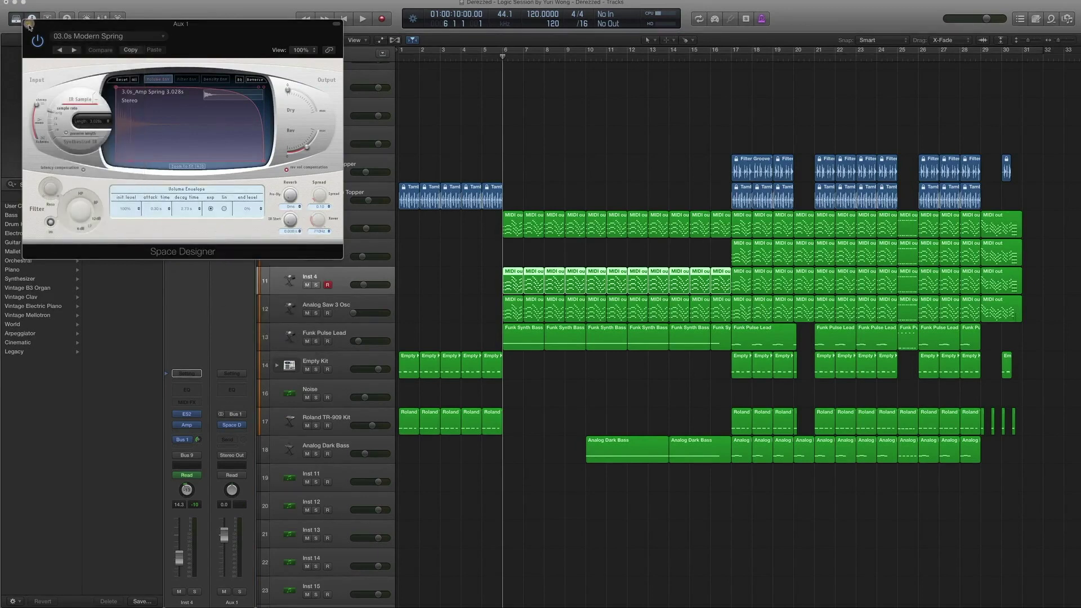
click(29, 25)
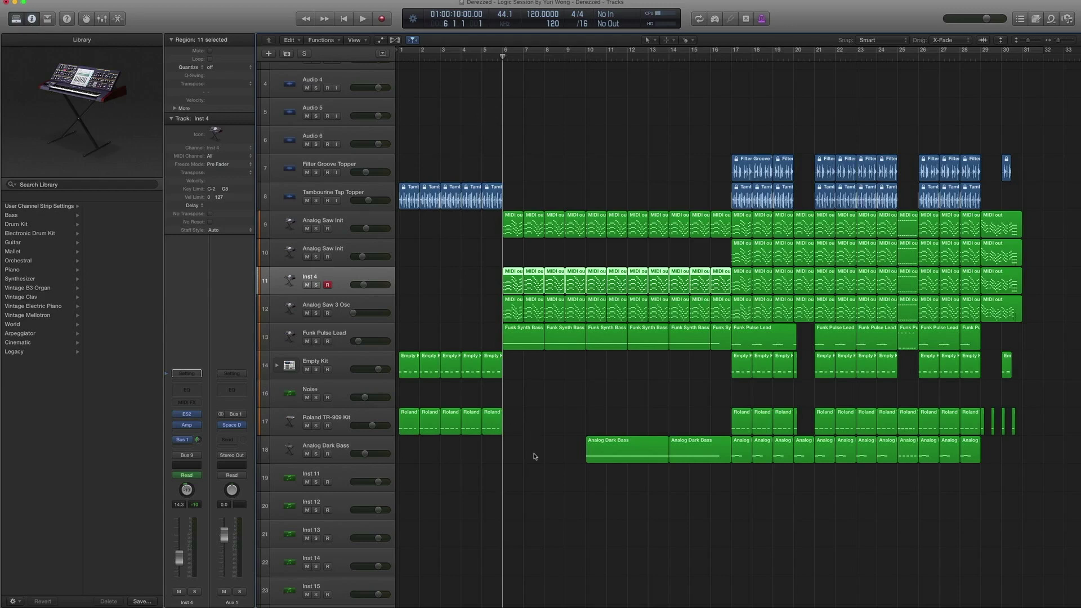
Step: Play the first Analog Saw Init and Inst 4 regions from bar 6 to bar 13 soloed together, then stop and turn off solo mode
click(535, 428)
drag(488, 286, 641, 214)
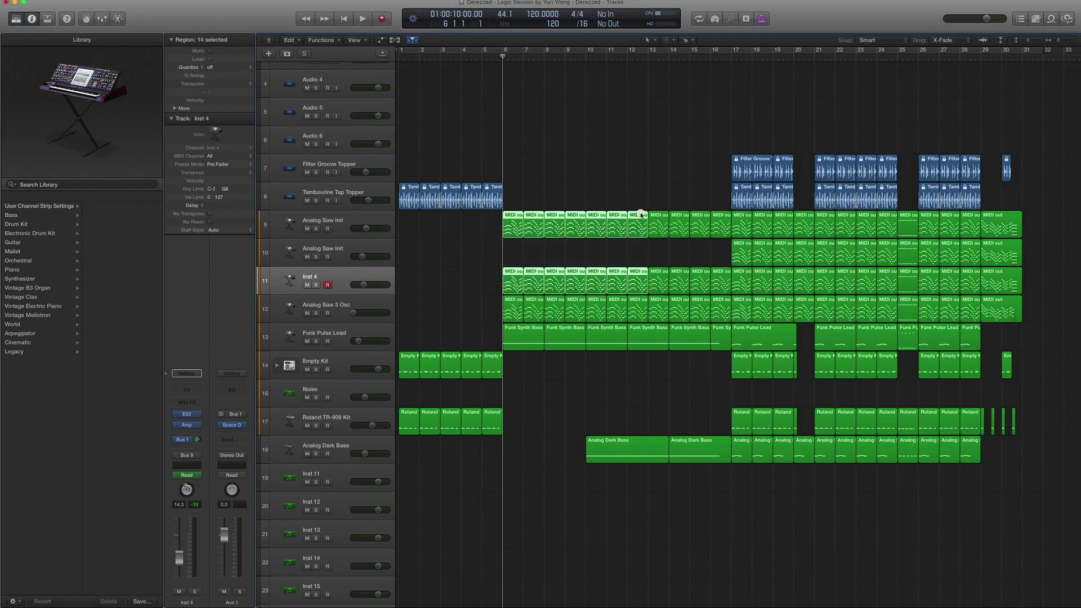
key(ctrl+s)
key(space)
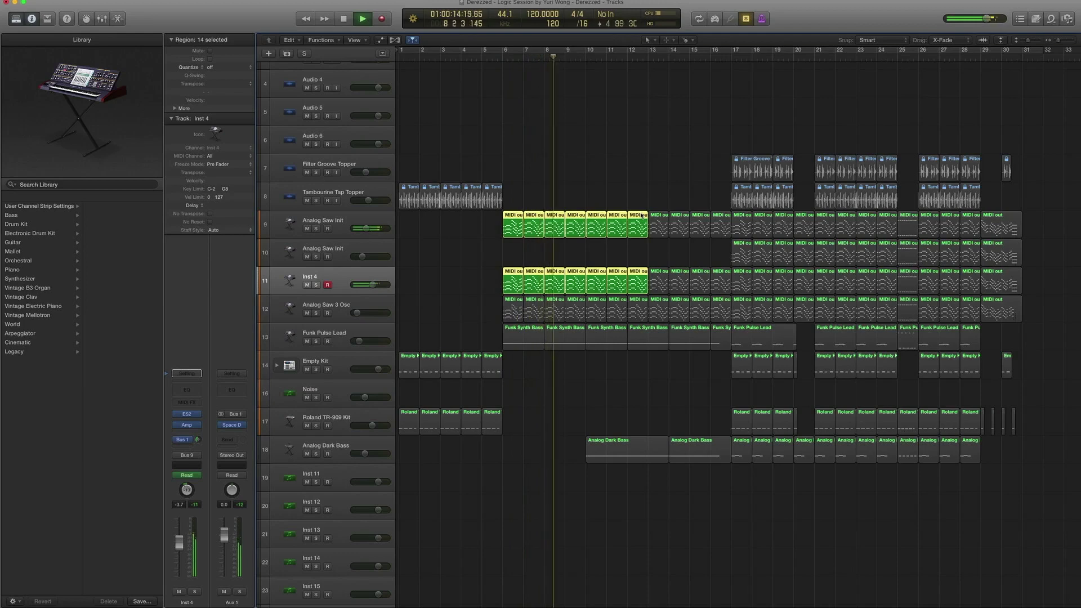
key(space)
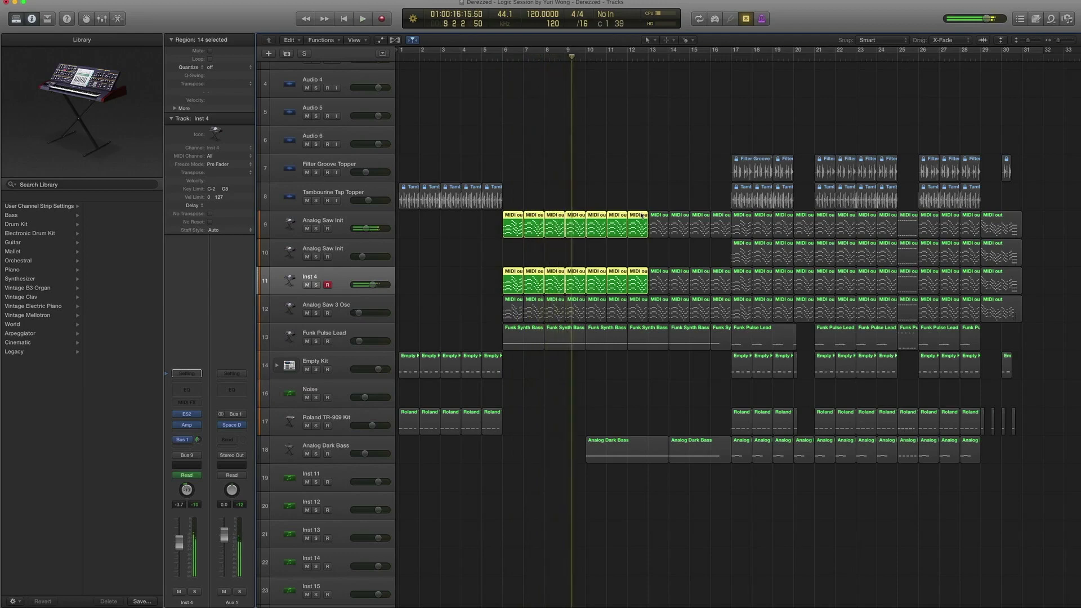
key(ctrl+s)
Step: Select the Analog Saw 3 Osc track and inspect its ES2 synth and Tutorial Settings presets, then close the instrument
click(356, 304)
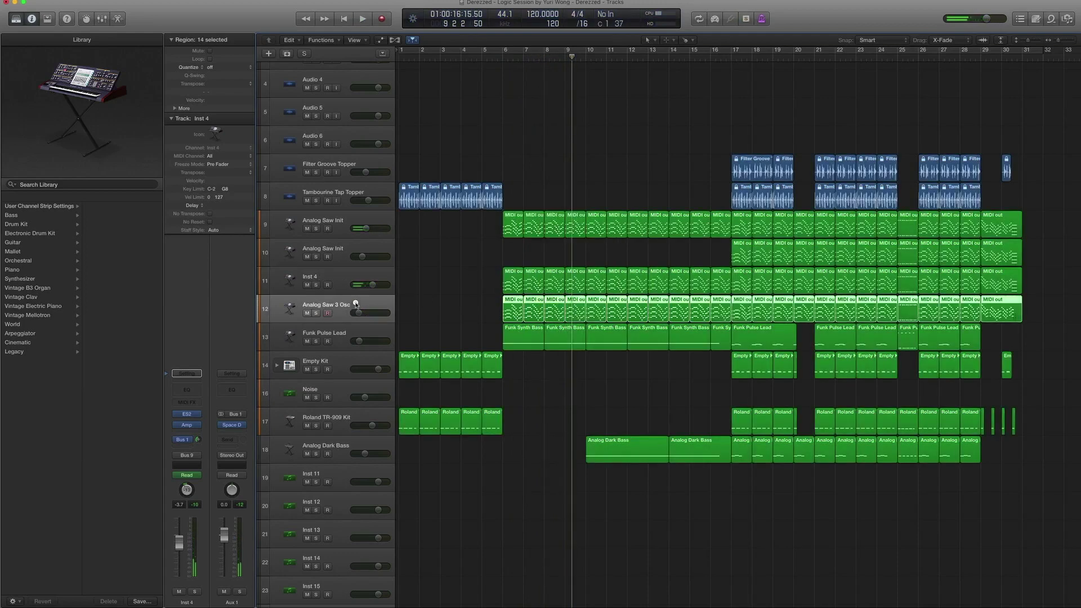
click(186, 418)
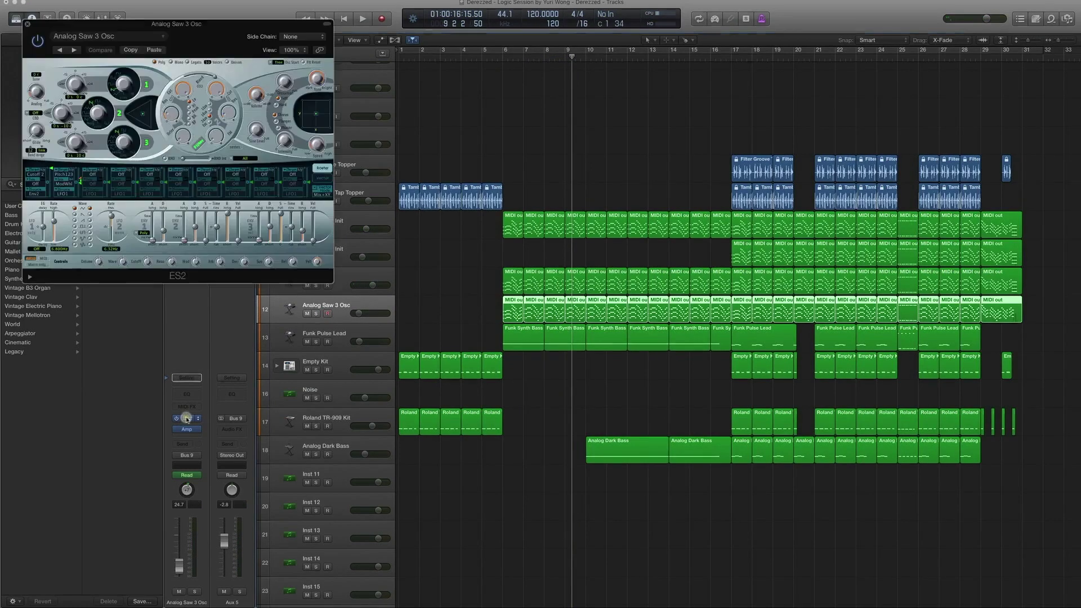
click(127, 38)
mouse_move(133, 333)
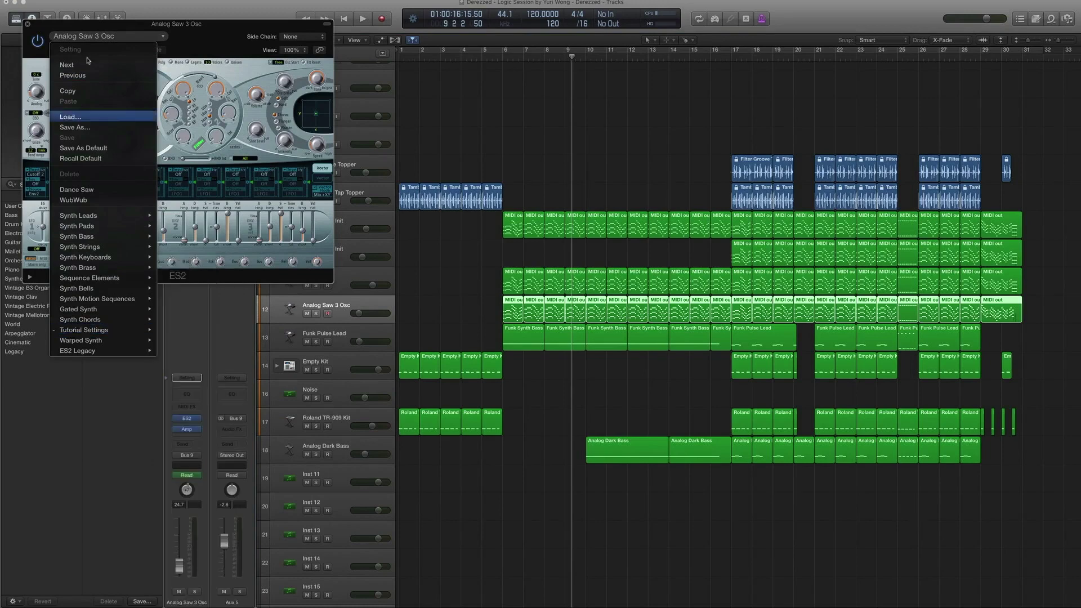
click(30, 25)
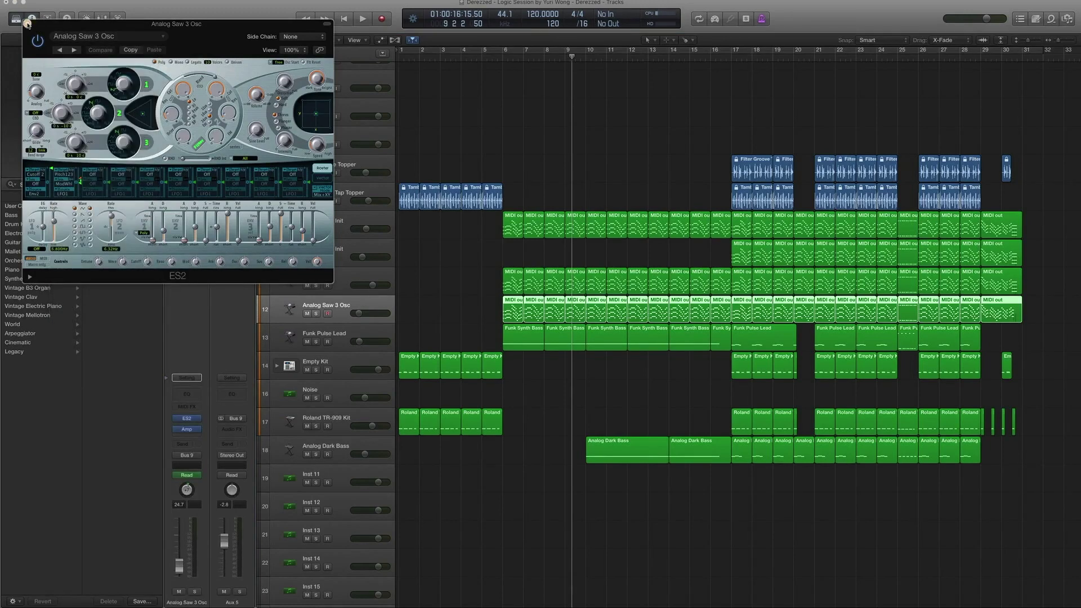
click(27, 23)
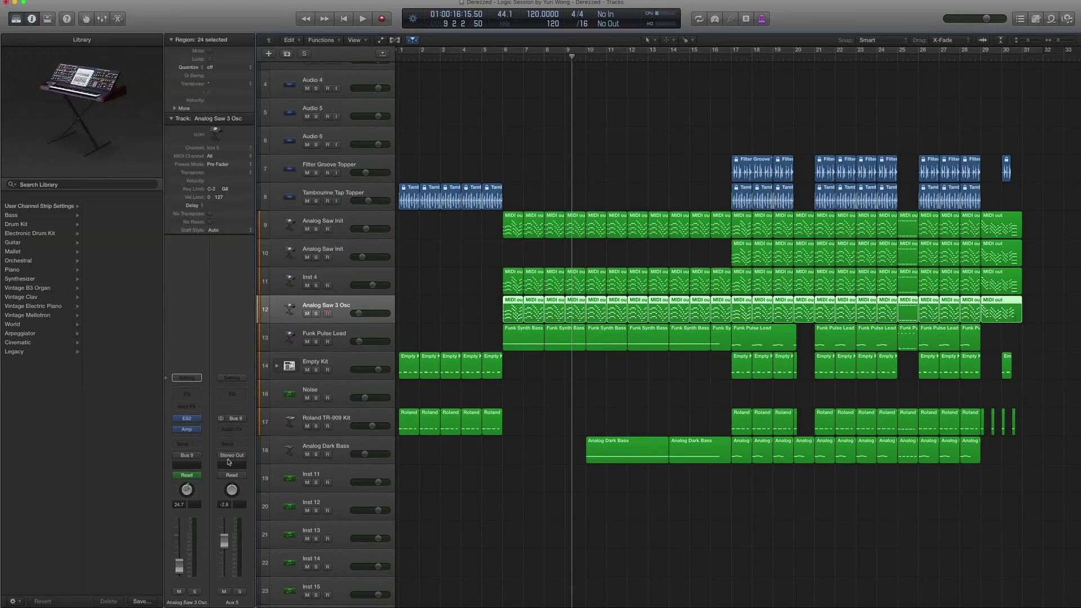
Step: Inspect the Sunshine Combo Distort setting and preset categories in Analog Saw 3 Osc's Amp Designer, then close the plug-in
click(187, 430)
click(116, 36)
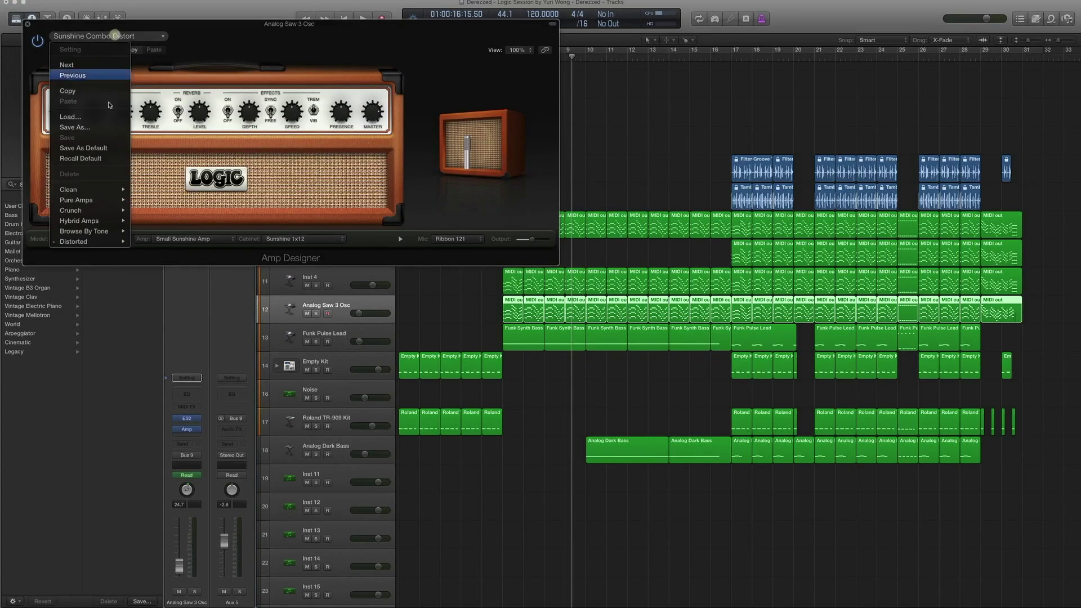
mouse_move(91, 246)
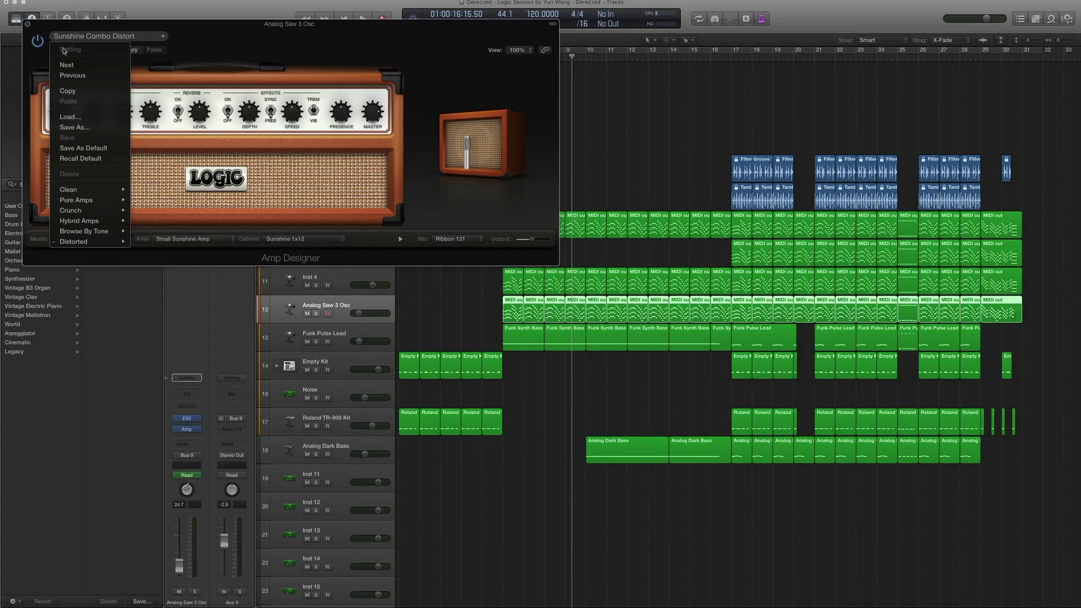
click(27, 26)
click(27, 26)
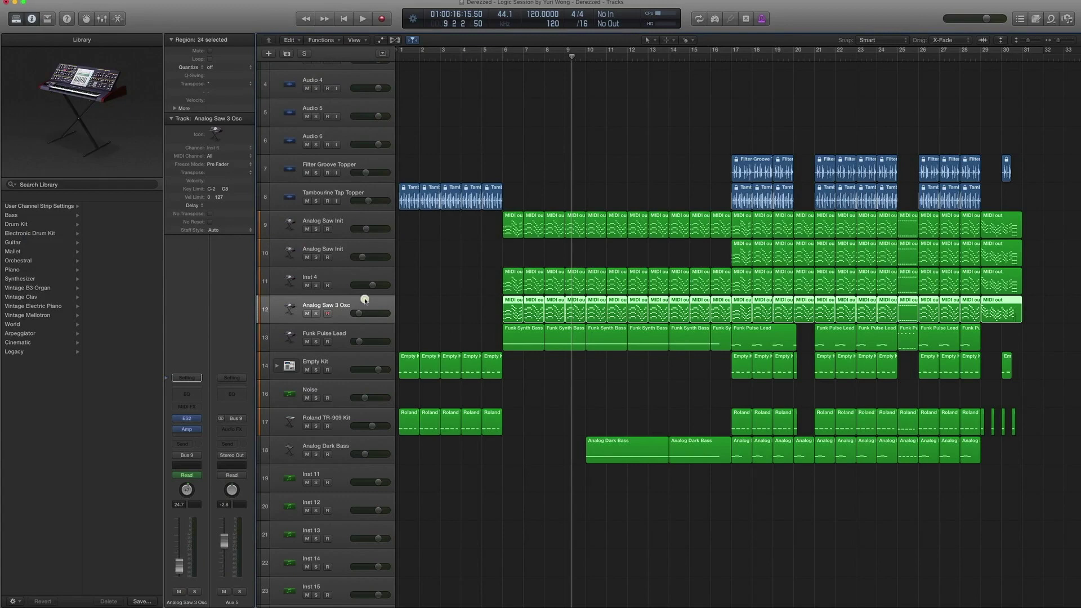
Step: Examine Analog Saw 3 Osc's volume automation, hide it again, and play the track's regions from bar 6 to bar 17 soloed
key(ctrl+a)
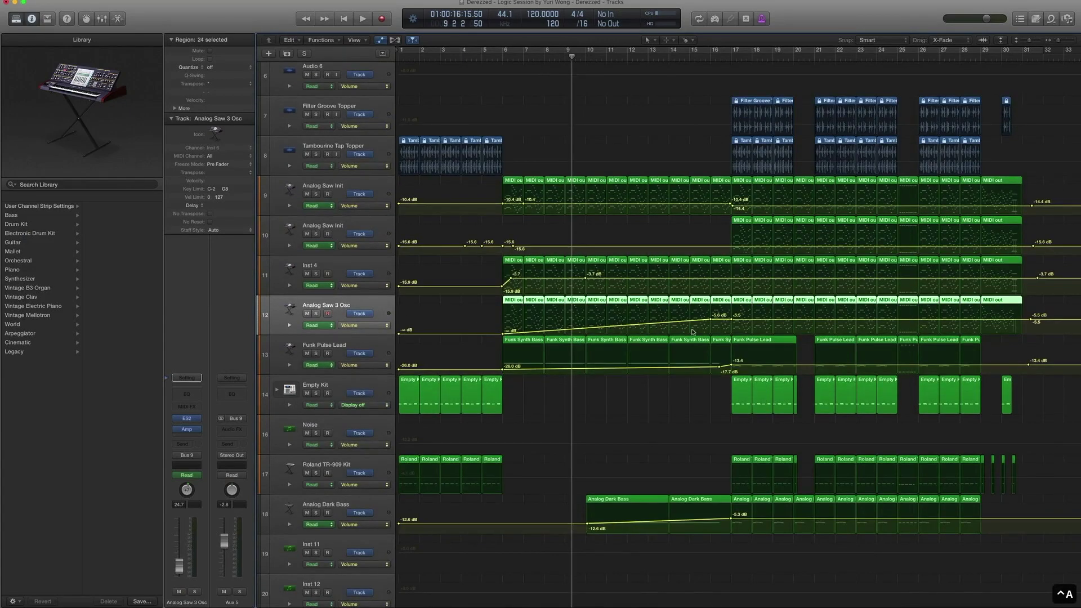
key(ctrl+a)
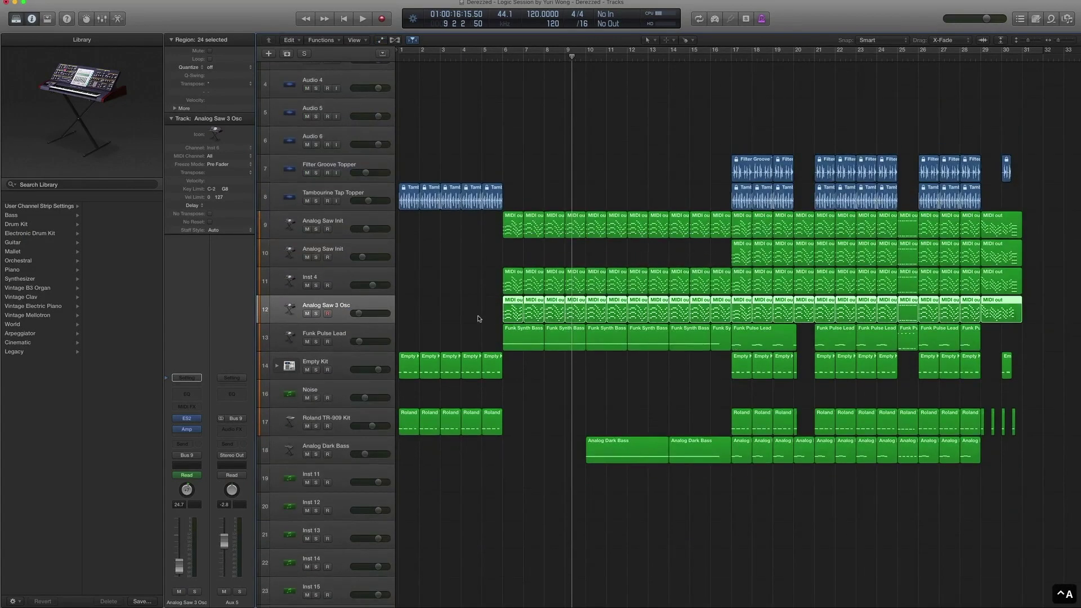
drag(480, 316, 726, 306)
key(ctrl+s)
key(space)
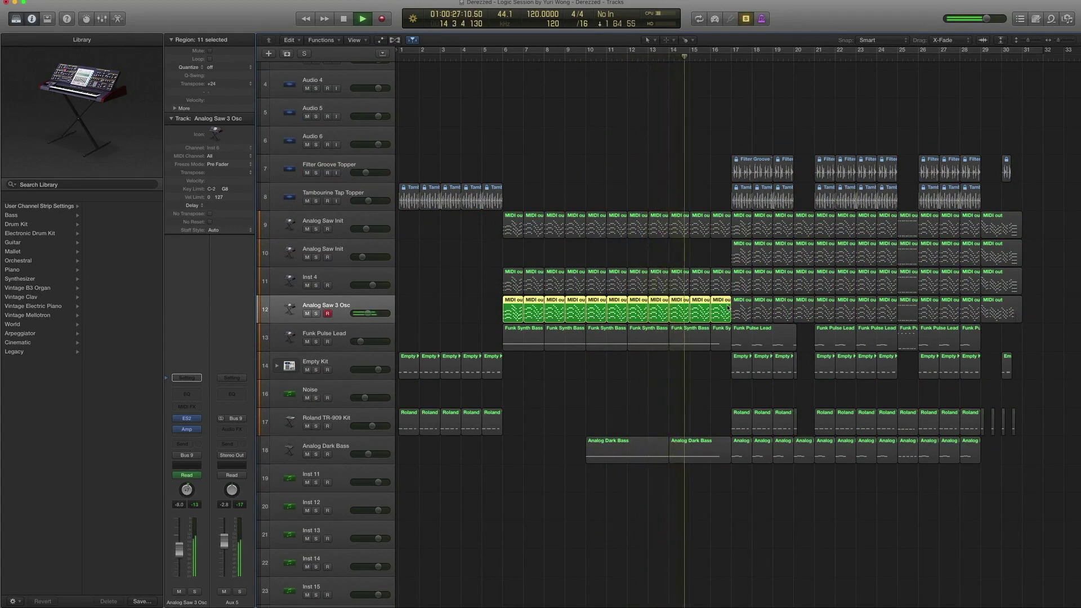
Step: Stop playback, solo the bar 6 to 17 regions of Analog Saw Init, Inst 4 and Analog Saw 3 Osc, and set the playhead to bar 10
key(space)
key(ctrl+s)
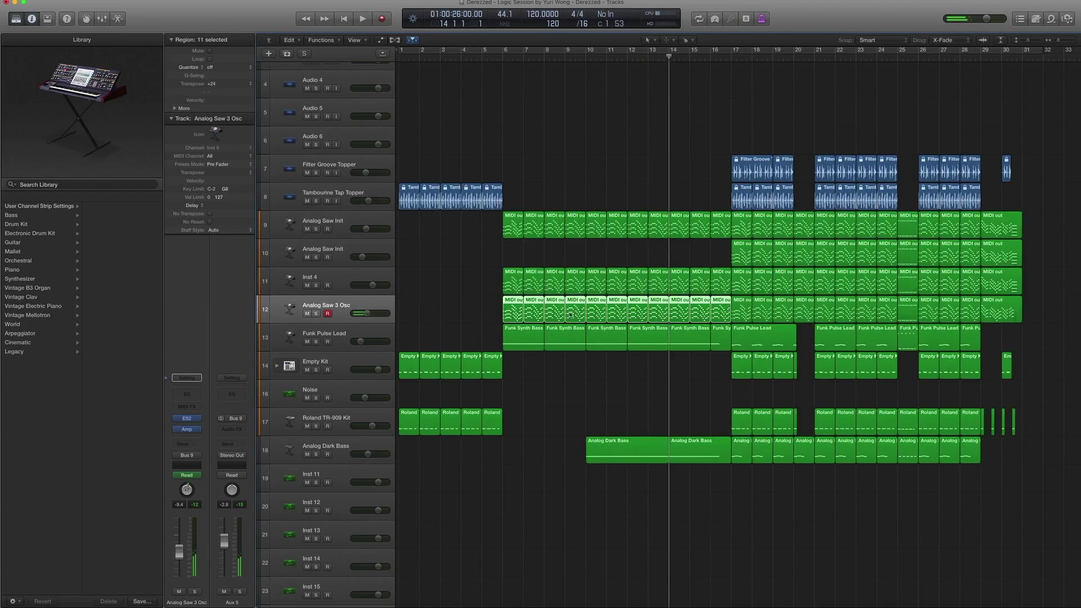
drag(488, 225, 721, 309)
key(ctrl+s)
key(comma)
key(comma)
key(comma)
key(comma)
key(comma)
key(comma)
key(comma)
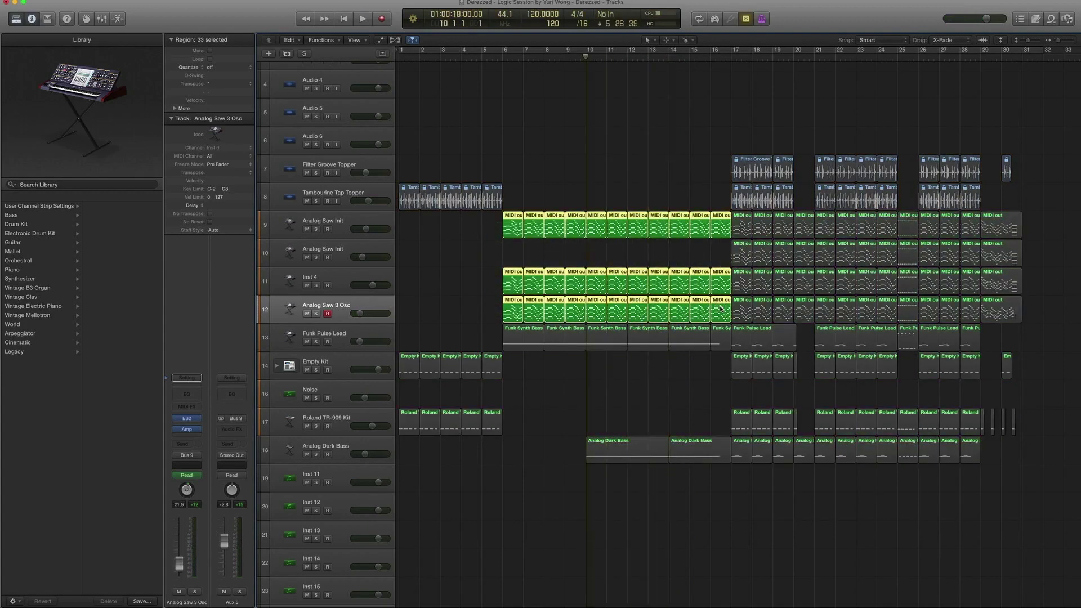
Step: Play the three soloed synth parts from bar 10 up to bar 17, pausing midway, then turn off solo mode
key(space)
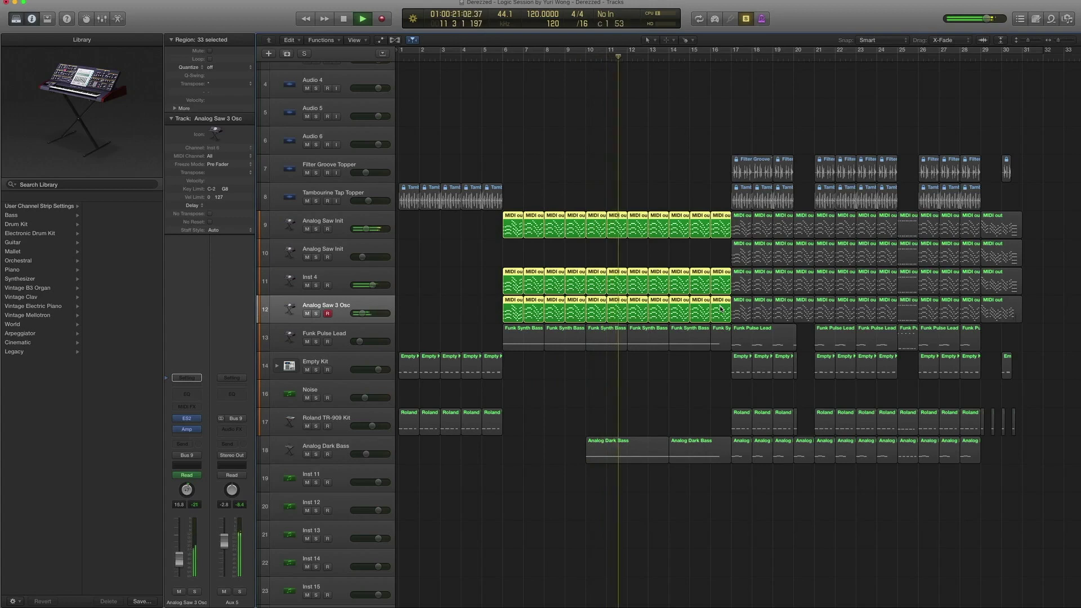
key(space)
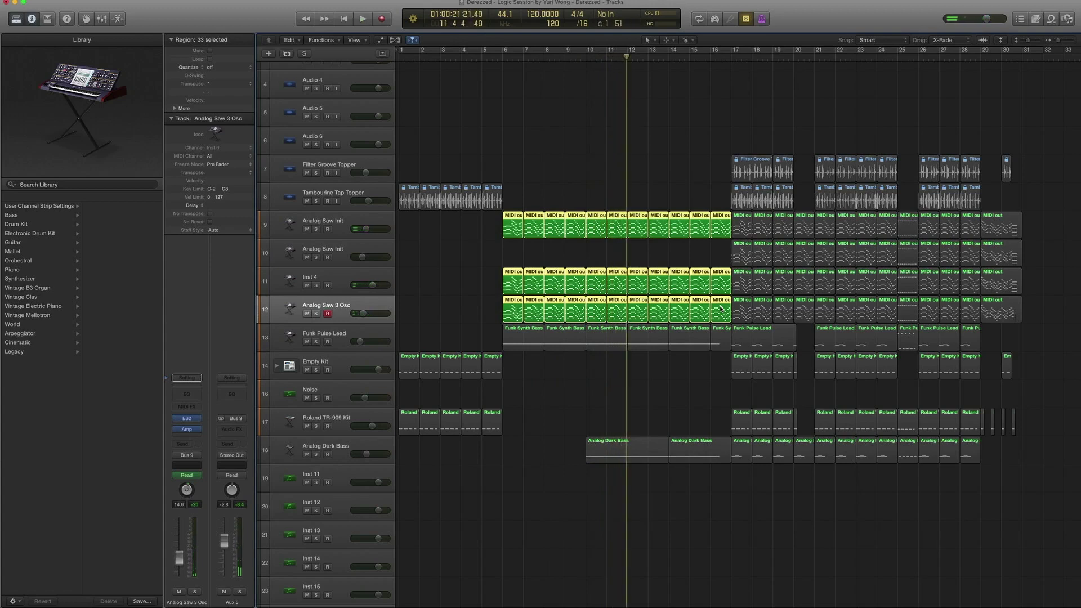
key(space)
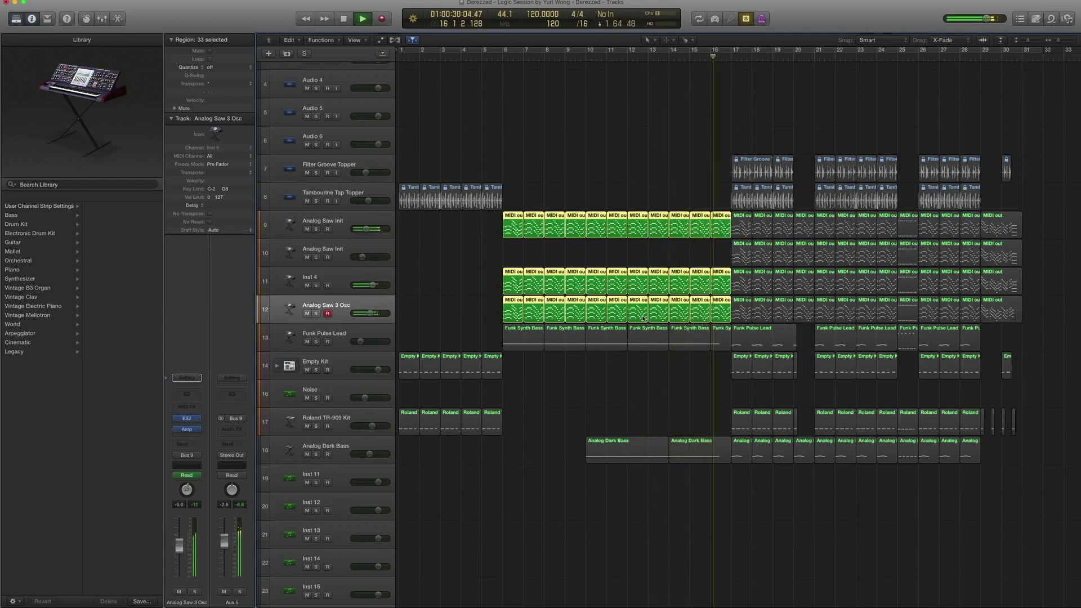
key(space)
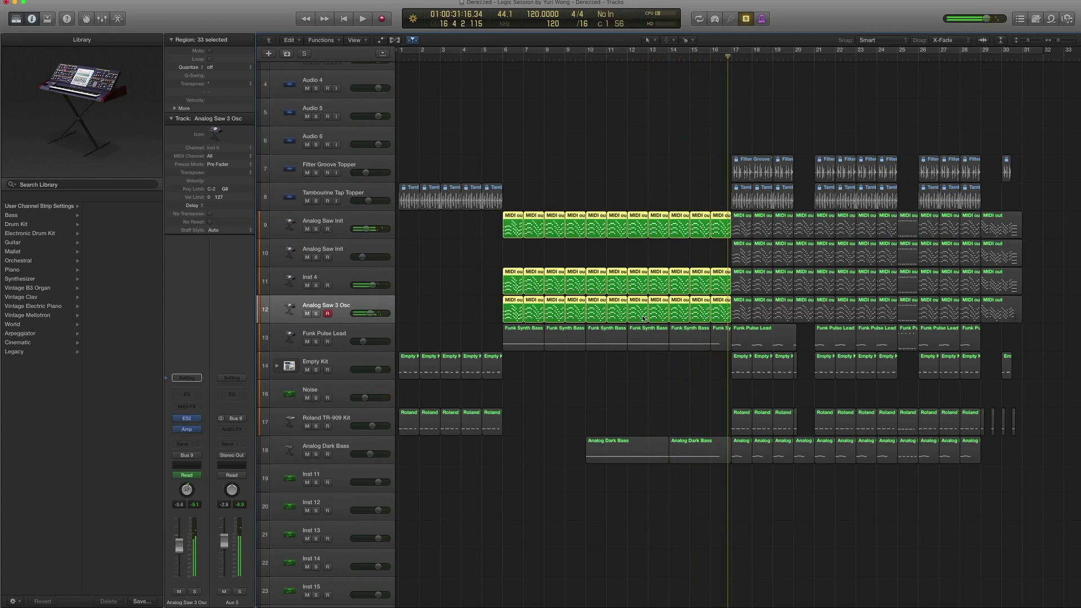
key(comma)
key(ctrl+s)
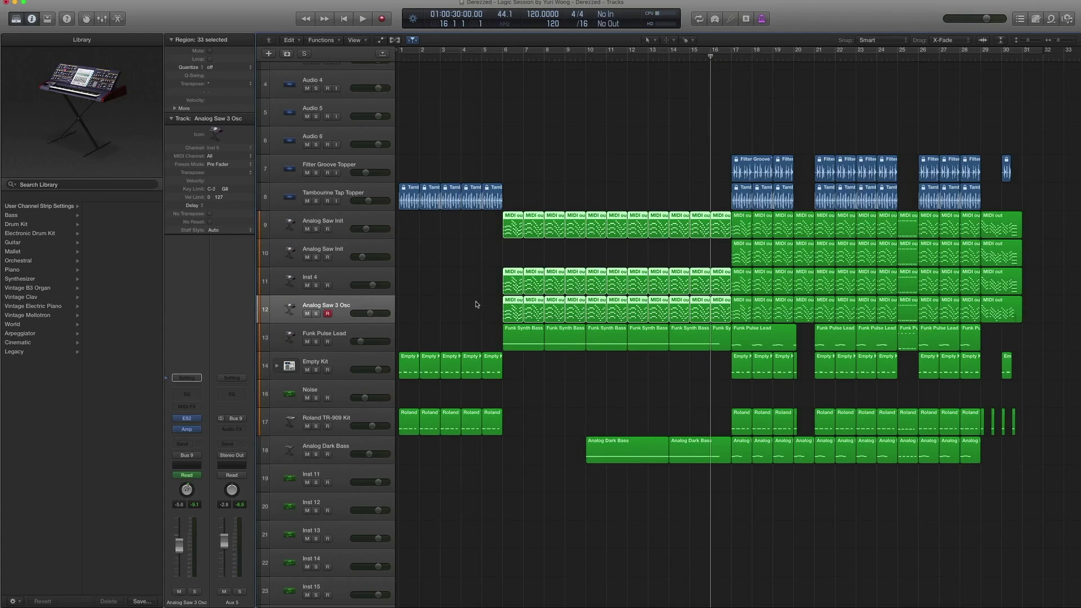
Step: Select the Funk Pulse Lead track and inspect its ES2 synth and Synth Leads presets, then close the instrument
click(355, 330)
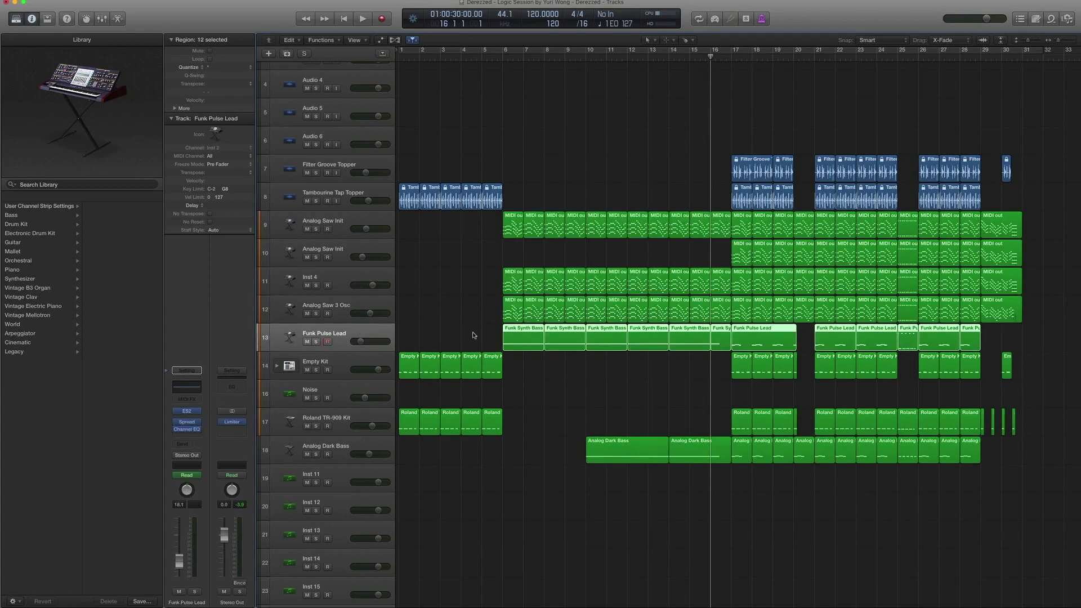
drag(473, 335, 671, 335)
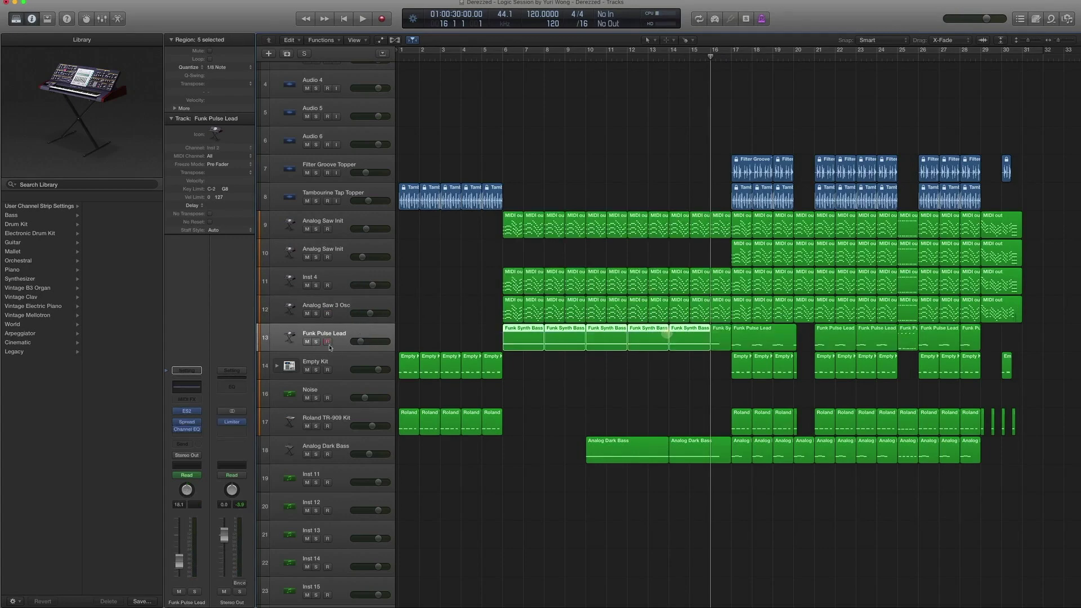
click(185, 411)
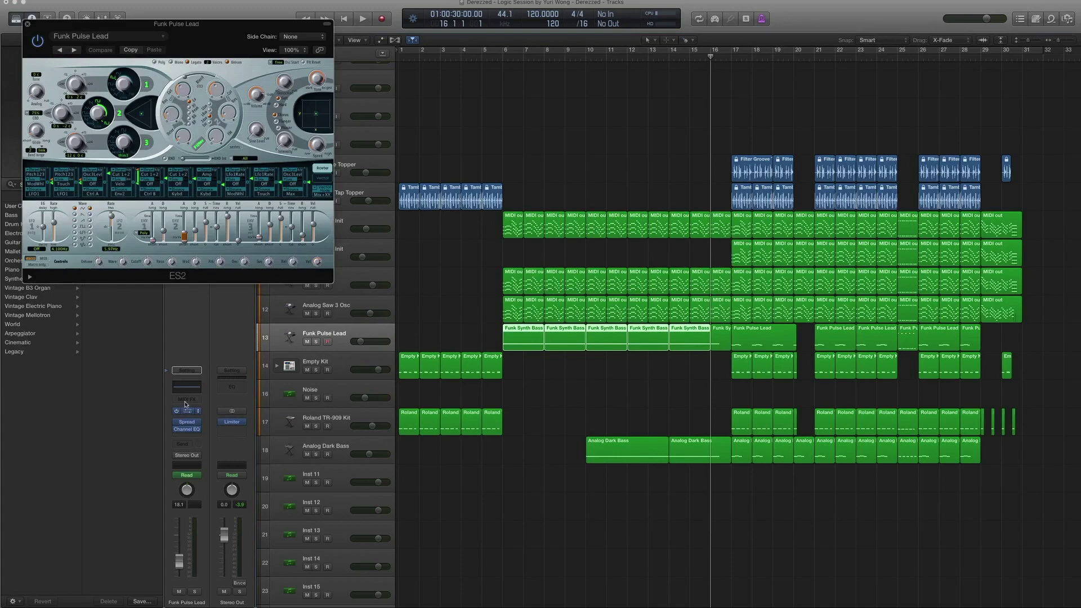
click(111, 34)
mouse_move(105, 219)
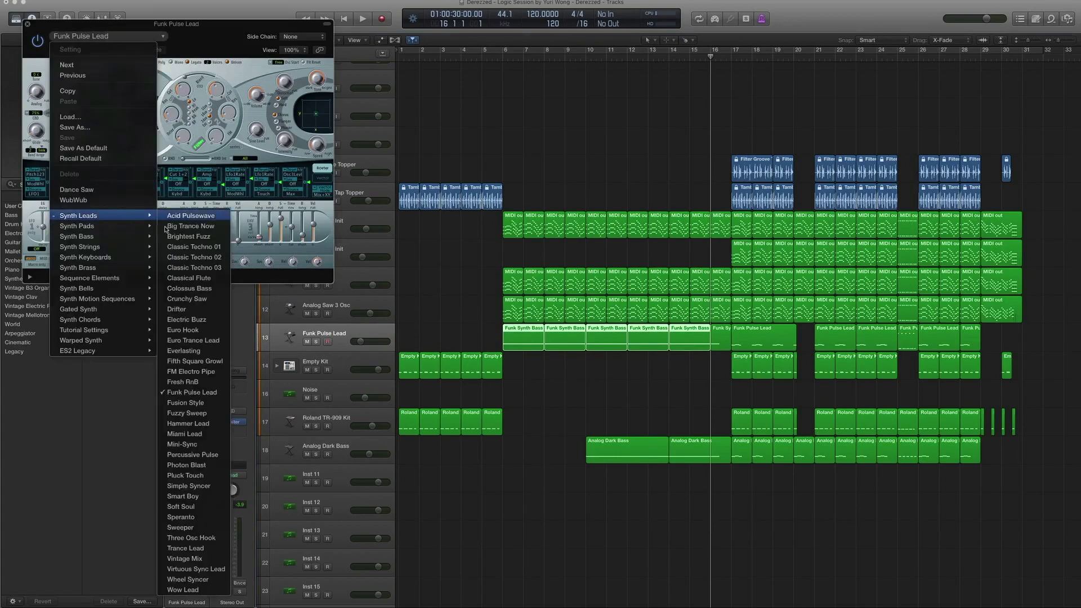
click(26, 23)
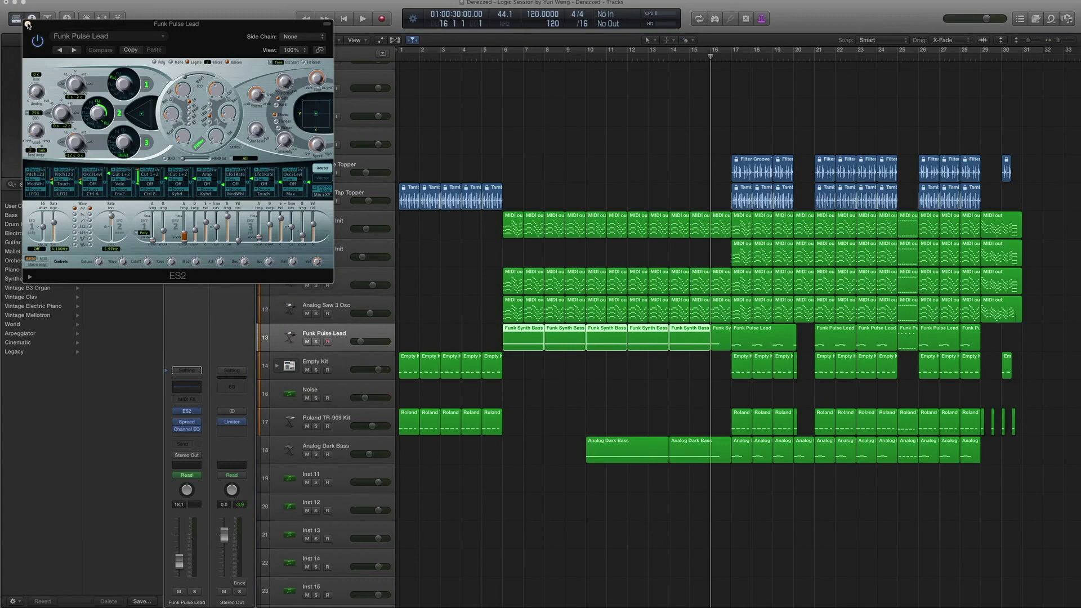
click(27, 24)
Step: Inspect Funk Pulse Lead's Stereo Spread and Channel EQ plug-ins, closing each one
click(186, 422)
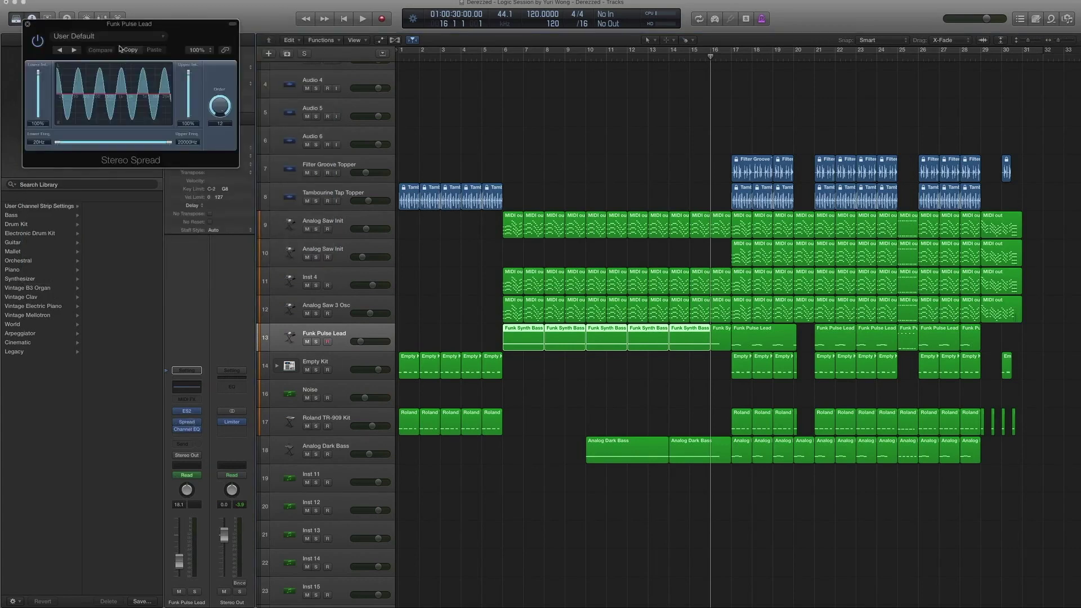
click(27, 24)
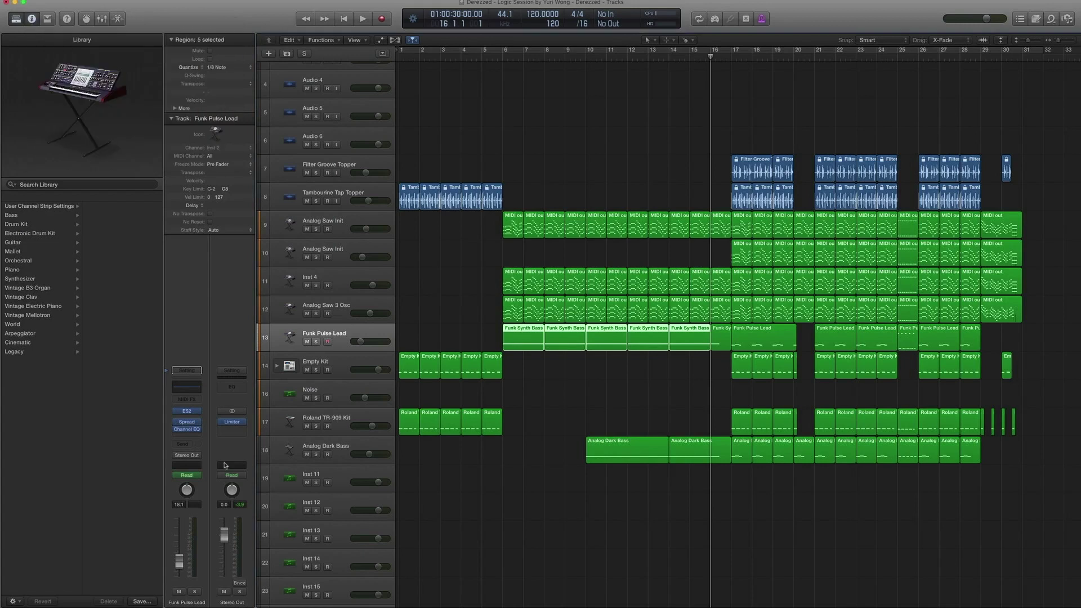
click(183, 388)
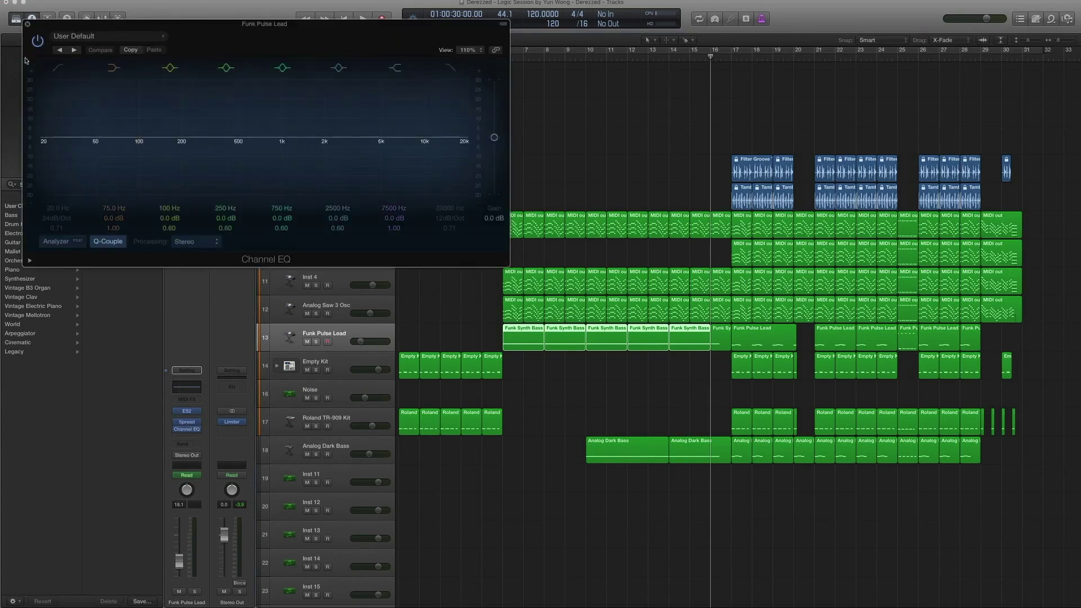
click(27, 26)
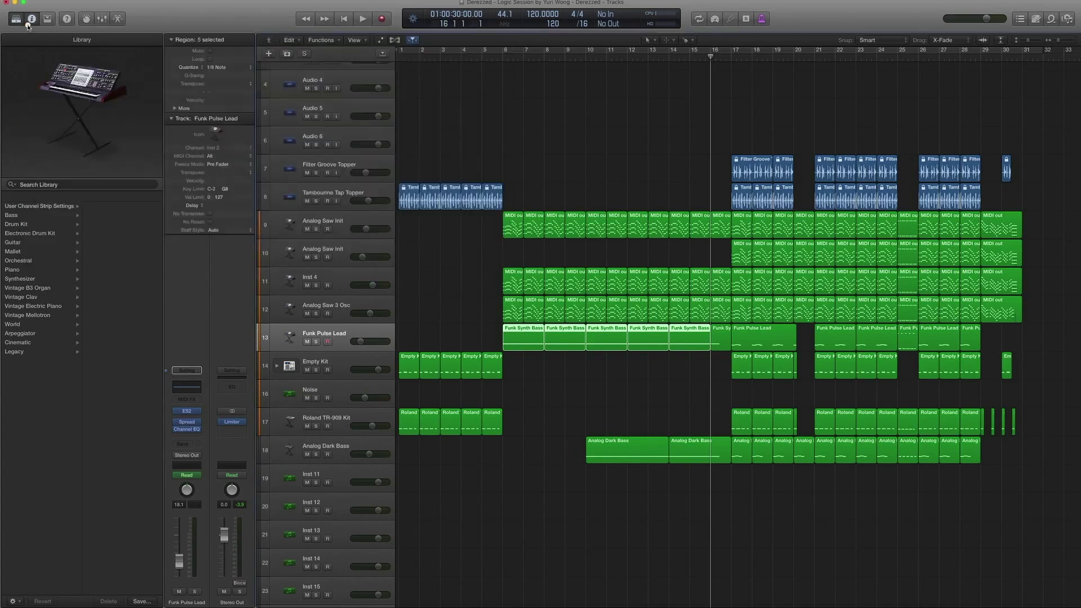
Step: Hide and restore the inspector, and briefly show the track automation before hiding it again
key(i)
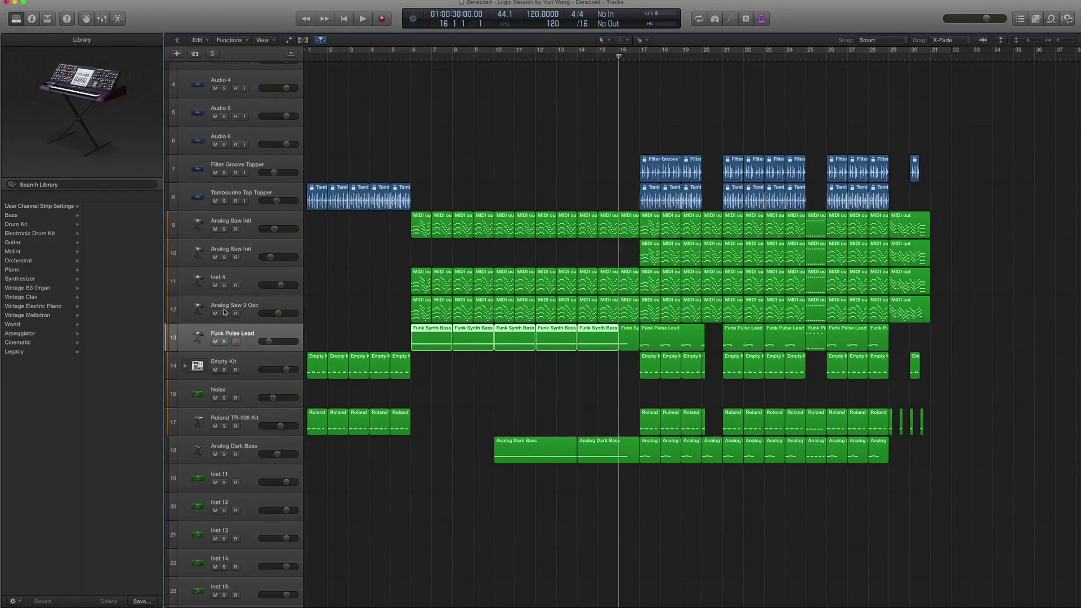
key(i)
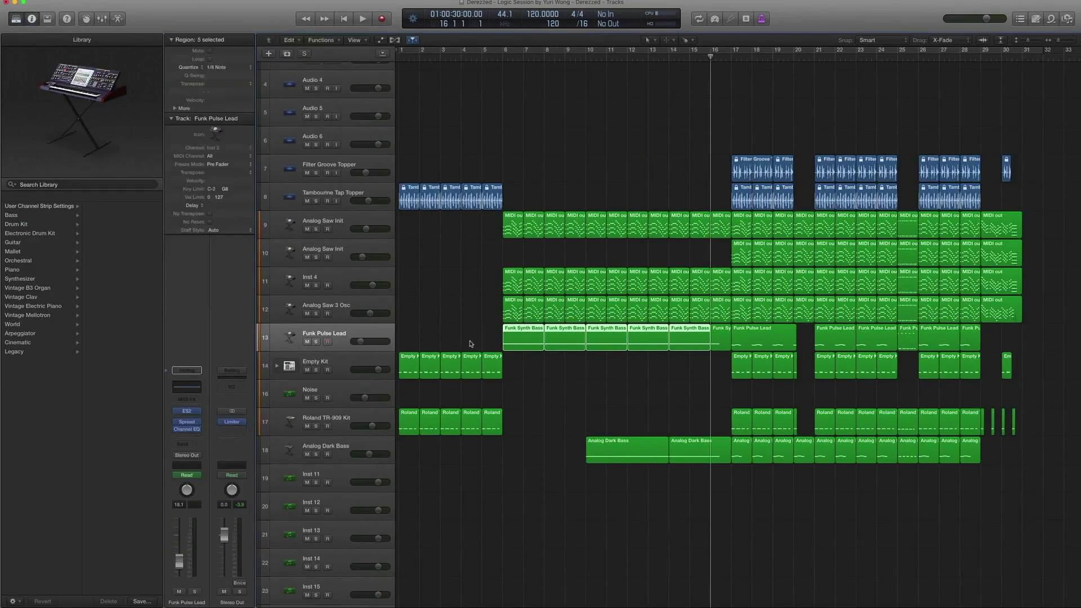
key(a)
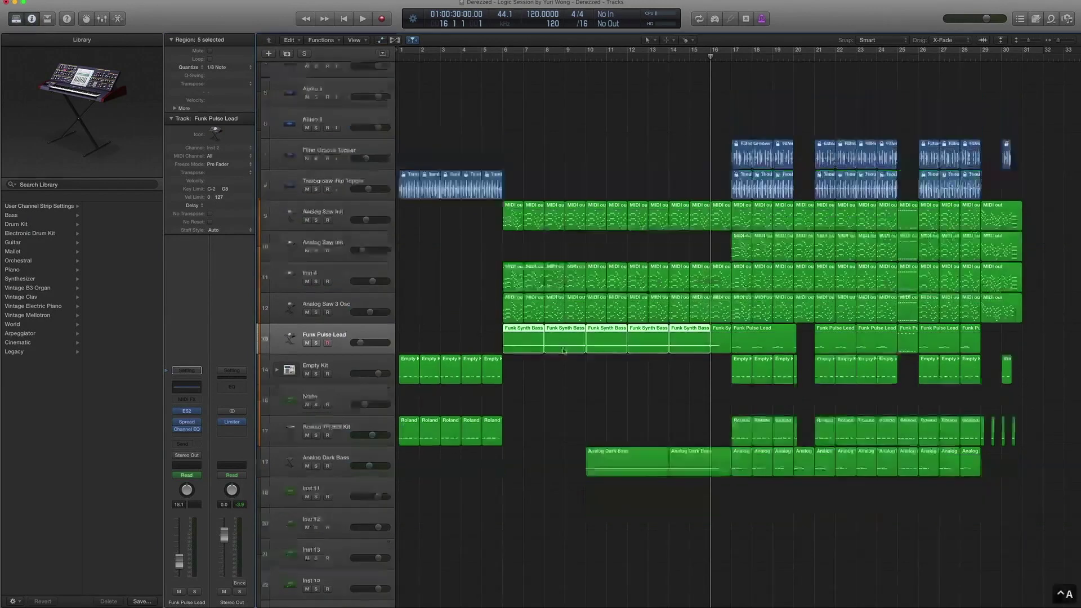
key(a)
Step: Play the first five Funk Synth Bass regions soloed from bar 6 to bar 9, then stop and turn off solo mode
drag(487, 336, 685, 333)
key(ctrl+s)
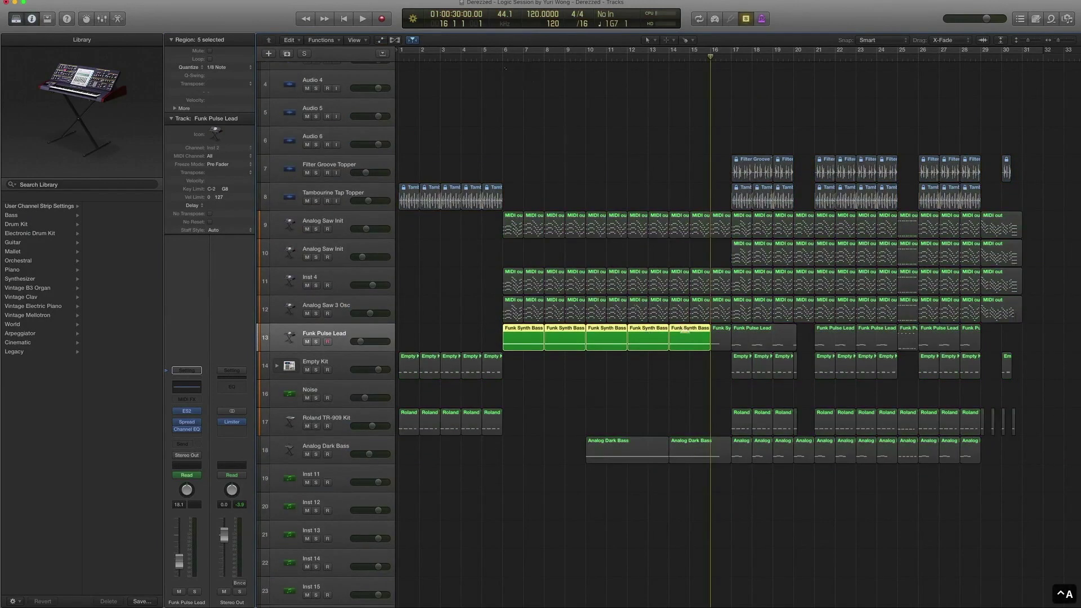
double_click(500, 58)
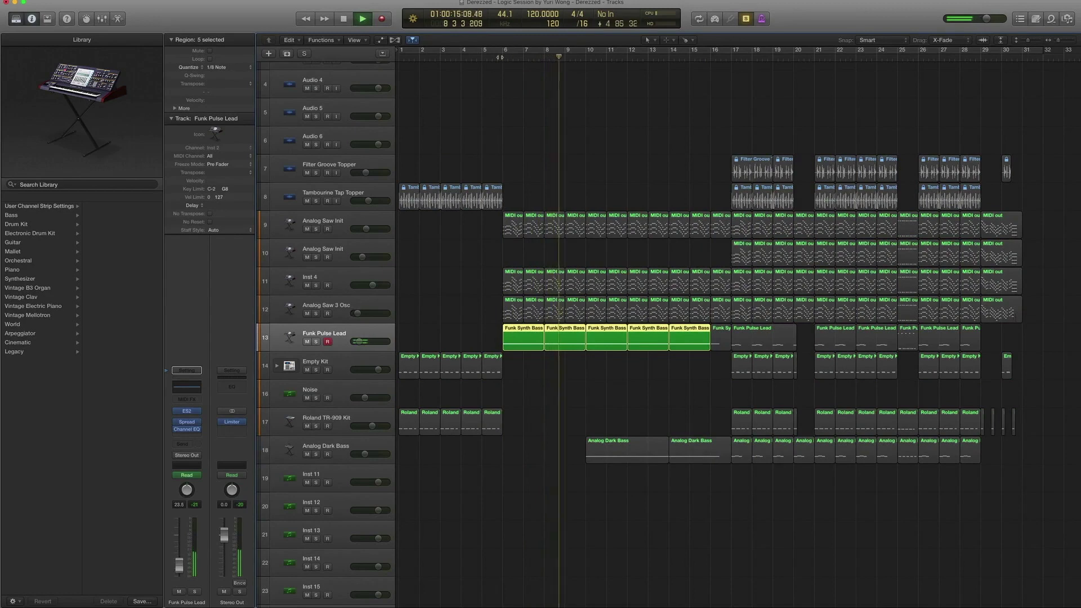
key(space)
key(ctrl+s)
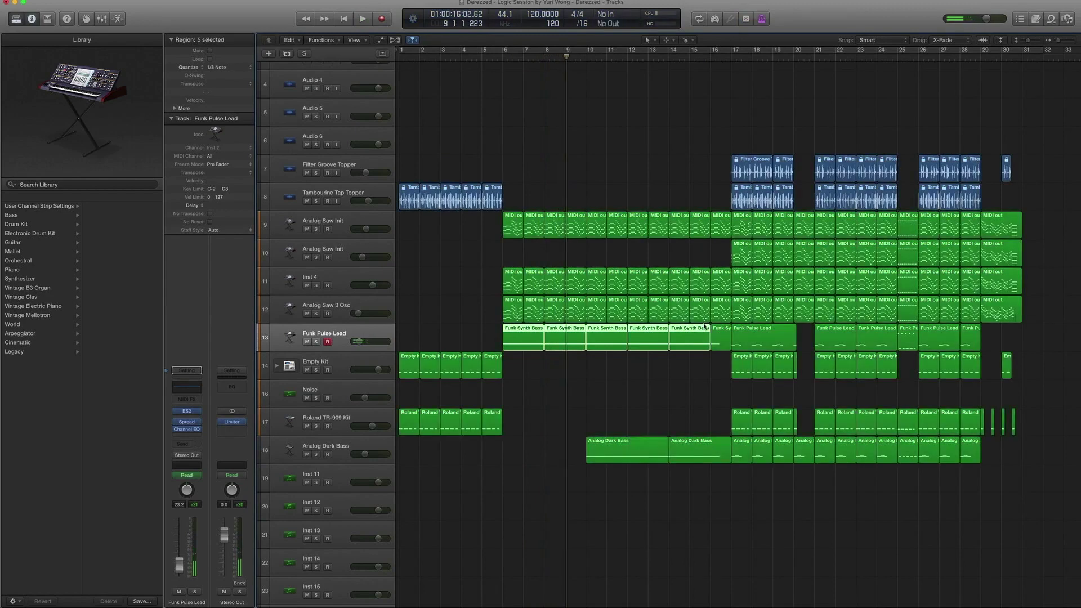
Step: Select the Analog Dark Bass track and examine its Alchemy instrument and volume automation, closing the instrument and hiding the automation
click(332, 447)
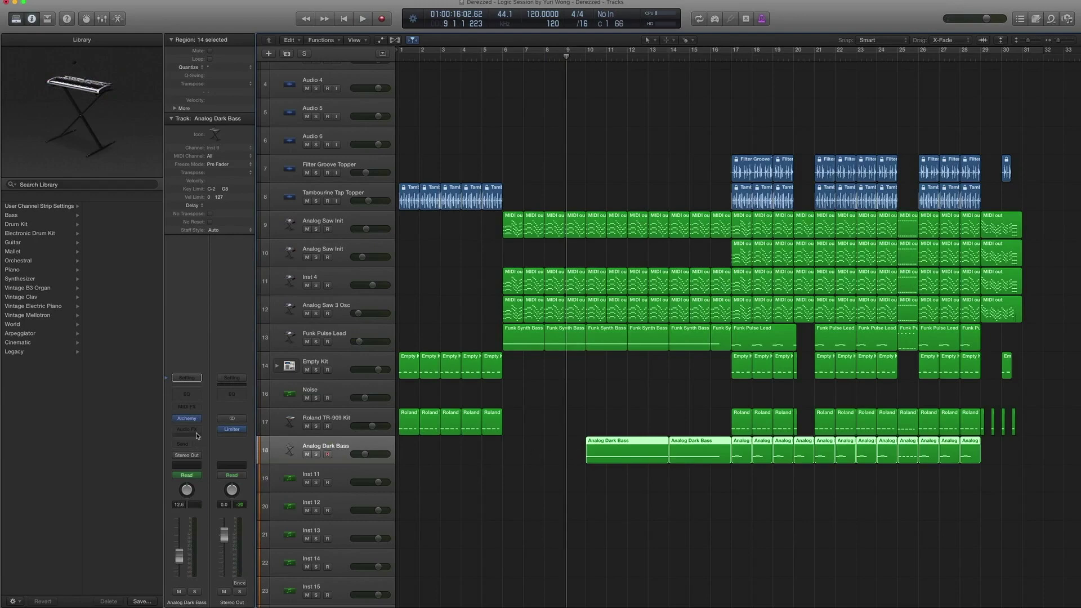
click(187, 420)
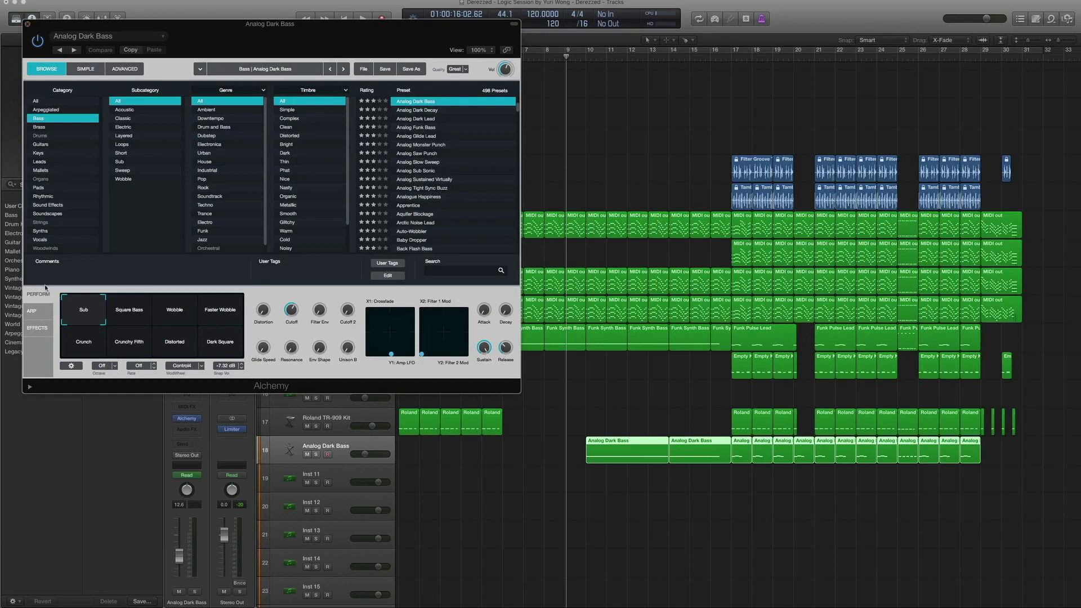
click(29, 24)
key(ctrl+a)
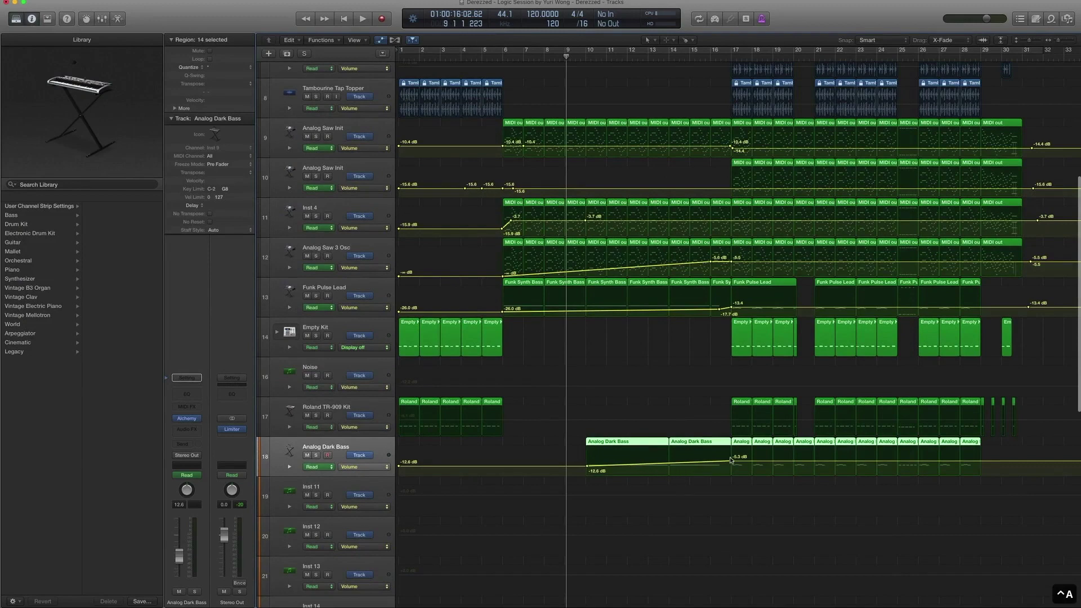
key(ctrl+a)
Step: Play the two long Analog Dark Bass regions before bar 17 soloed, then stop and turn off solo mode
drag(704, 495, 608, 441)
key(ctrl+s)
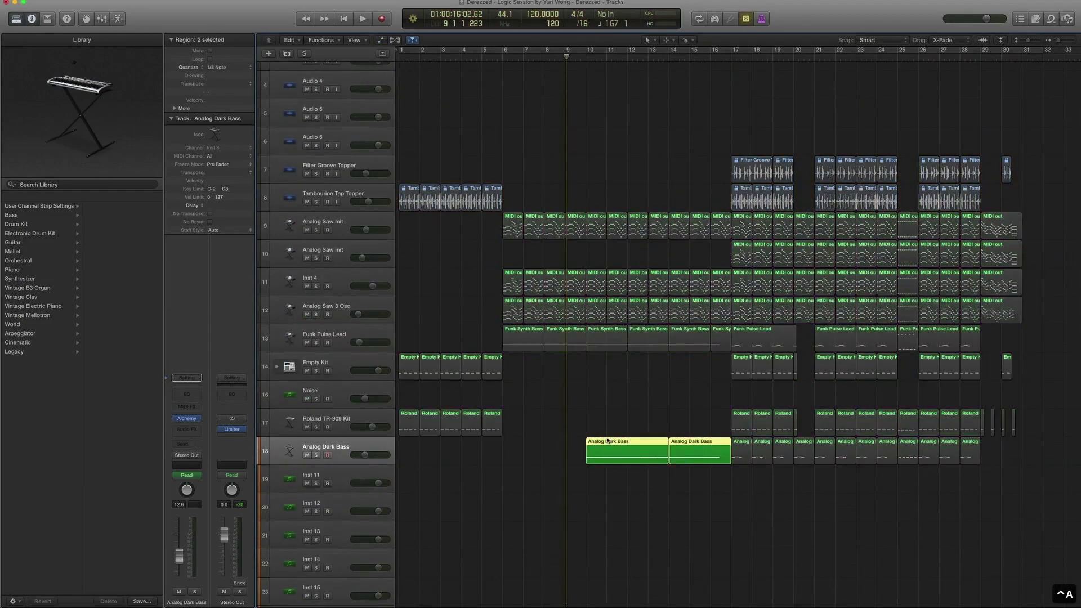
key(space)
key(space)
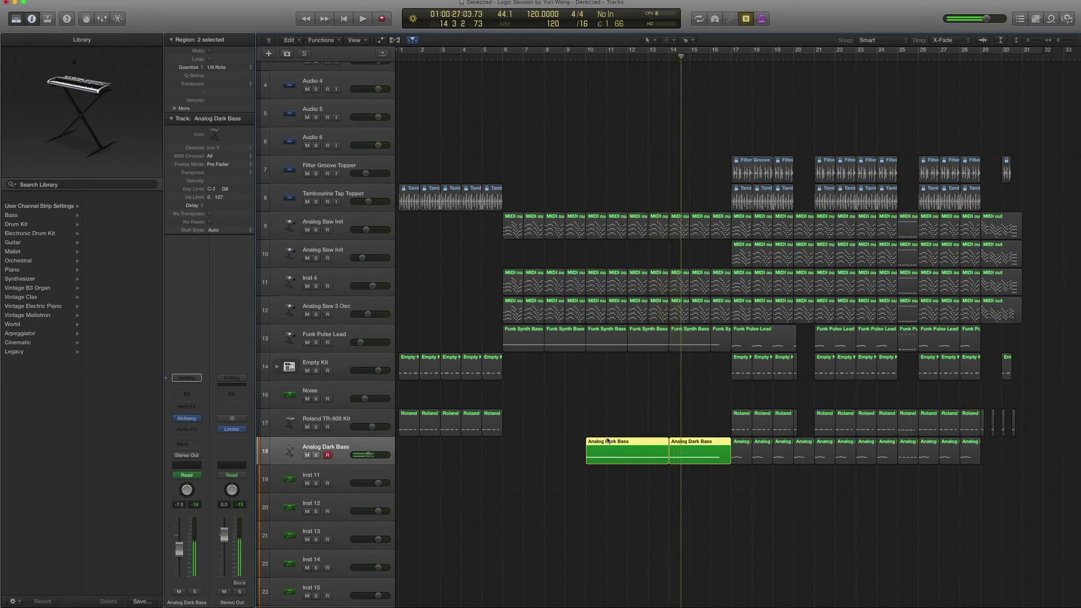
key(space)
key(super+a)
Step: Move the playhead to bar 17 and point out the Tambourine Tap Topper and Empty Kit regions starting there by selecting them
key(comma)
key(period)
key(period)
key(period)
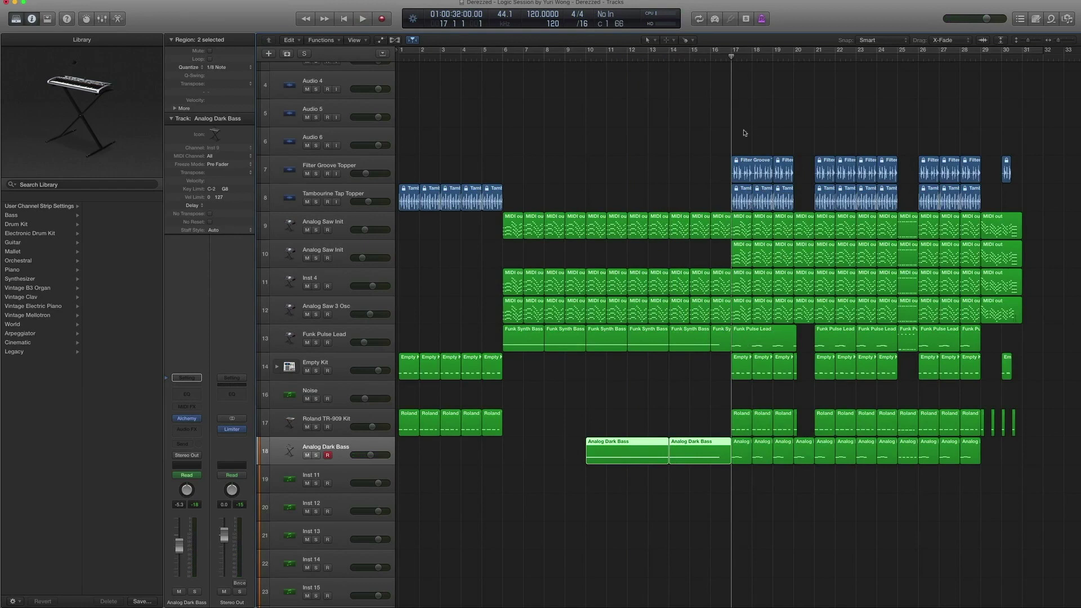
drag(676, 188, 765, 199)
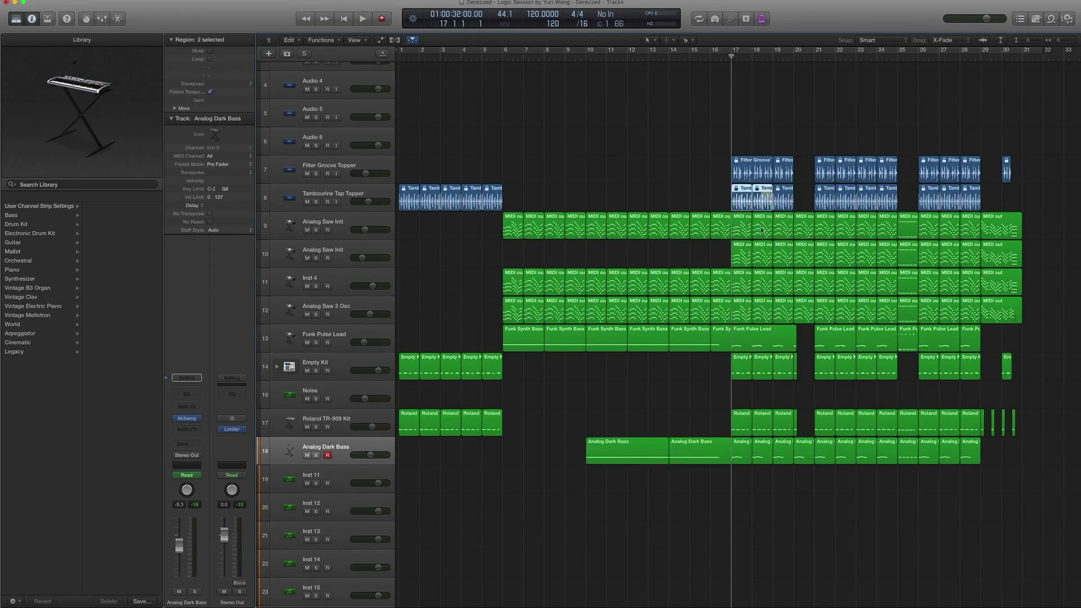
drag(709, 374, 798, 408)
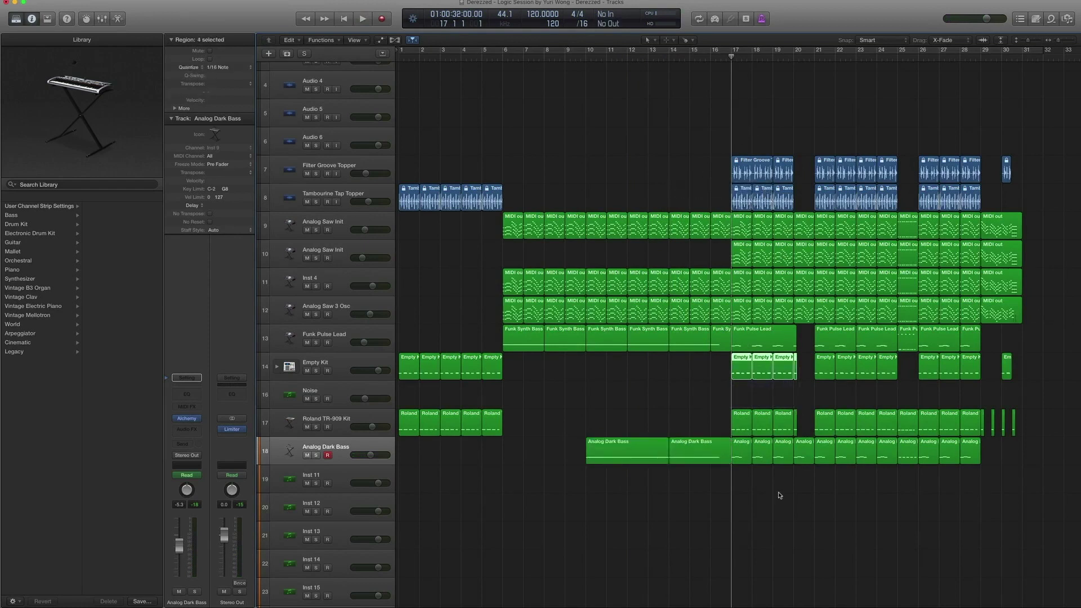
scroll(691, 385, down, 3)
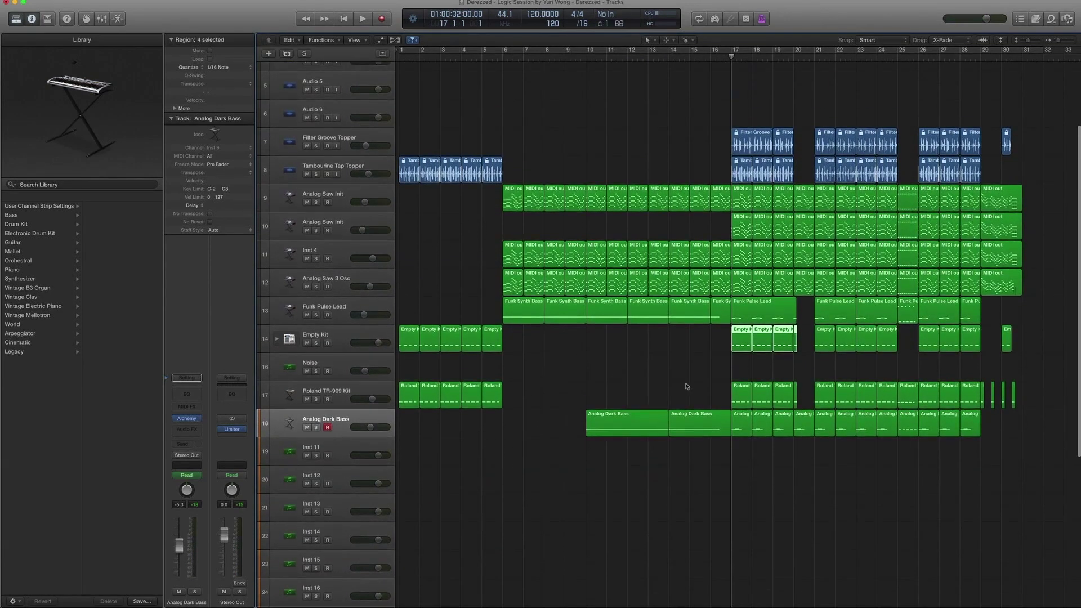
Step: Play the Funk Pulse Lead region at bar 17 soloed, then stop playback
click(754, 314)
key(ctrl+s)
key(space)
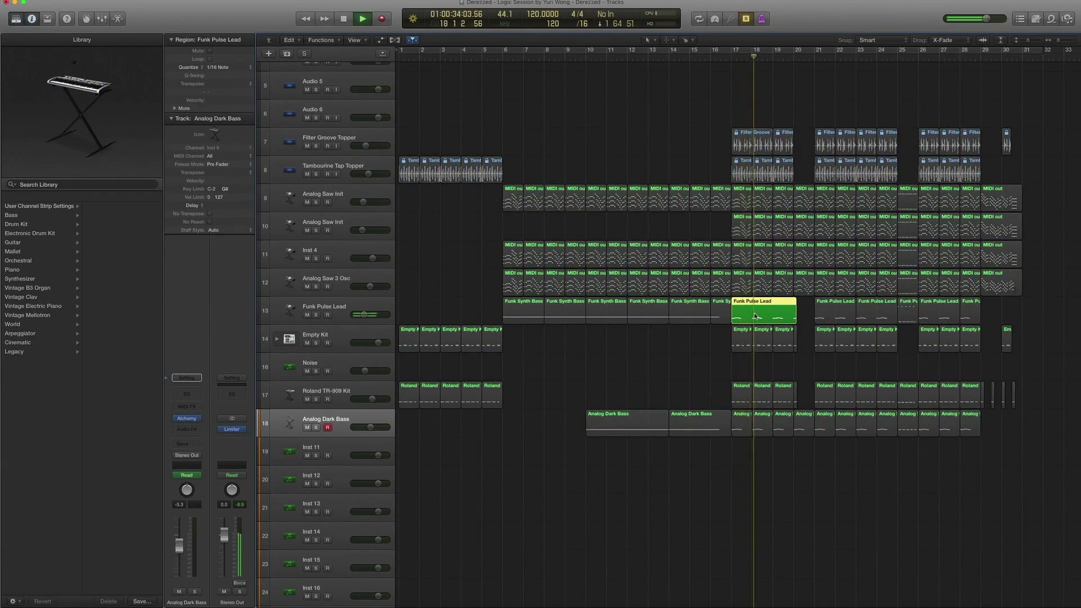
key(space)
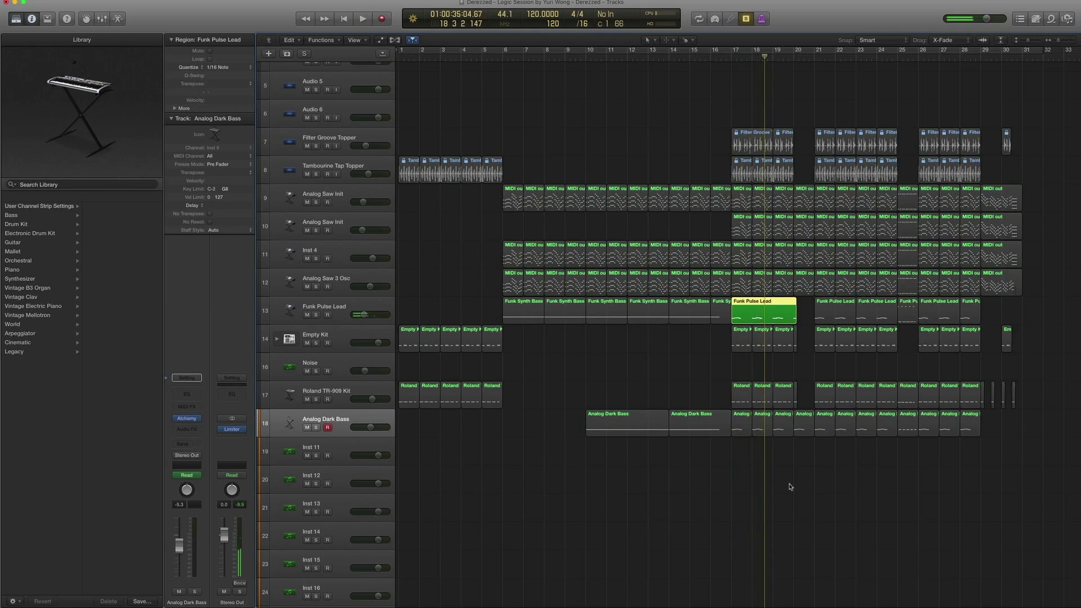
Step: Play the Funk Pulse Lead region and the three Analog Dark Bass regions from bar 17 soloed together, then stop and turn off solo mode
drag(790, 487, 738, 426)
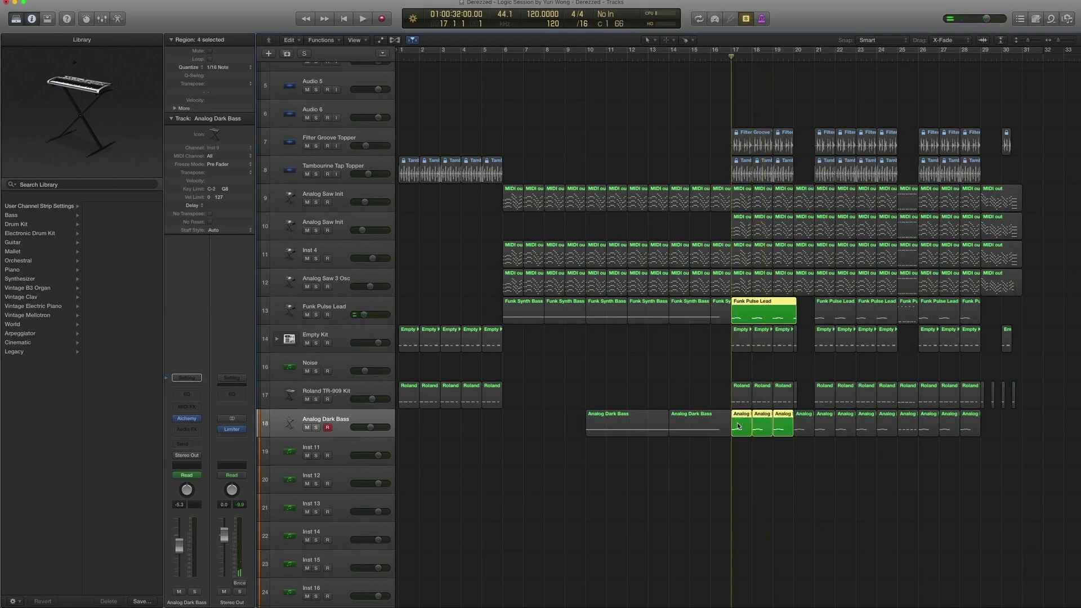
key(space)
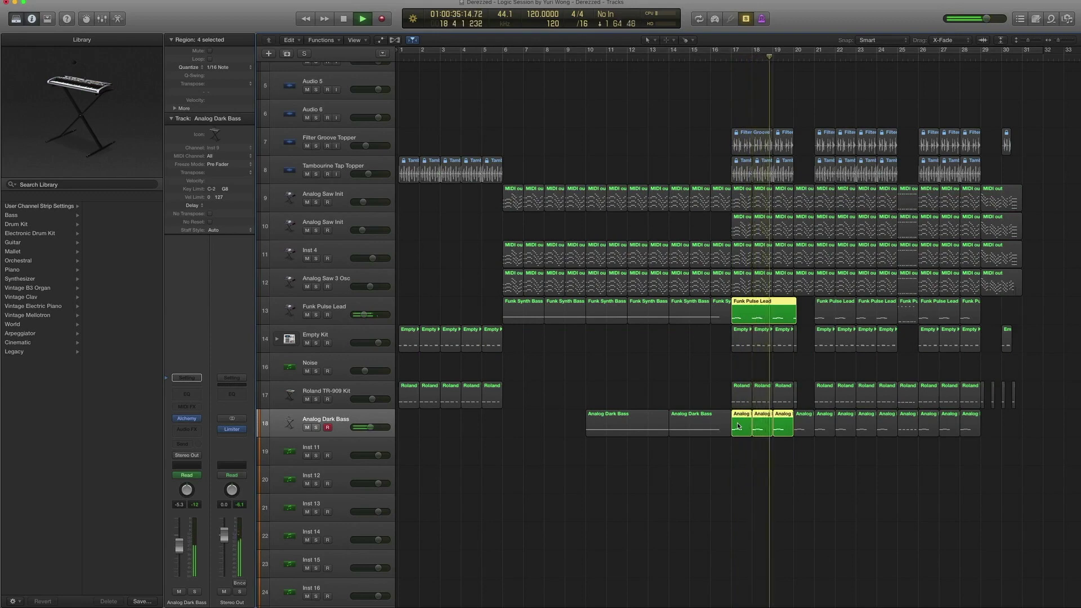
key(space)
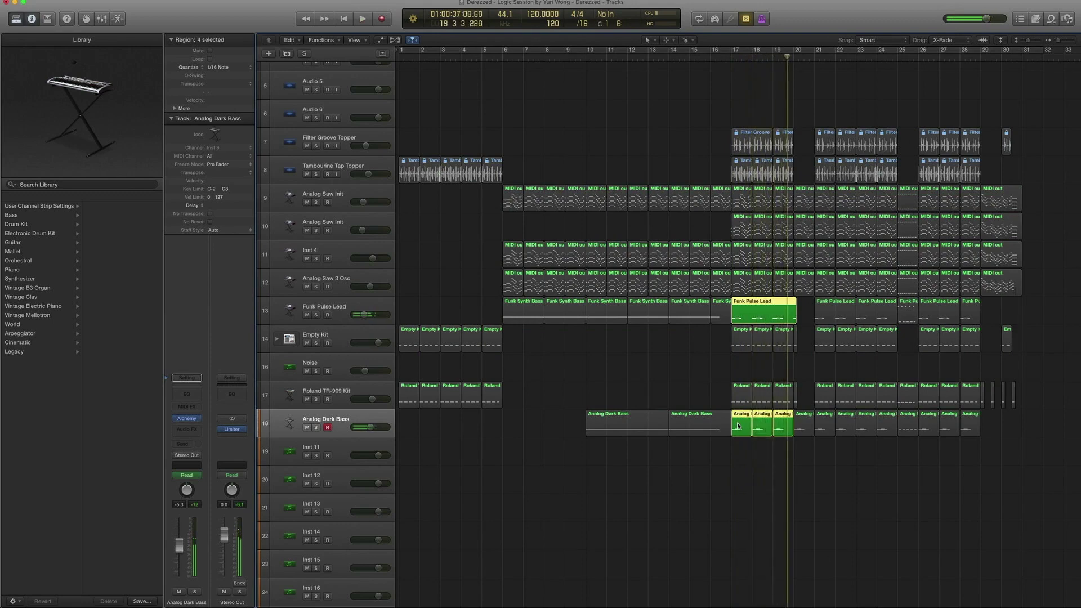
key(comma)
key(ctrl+s)
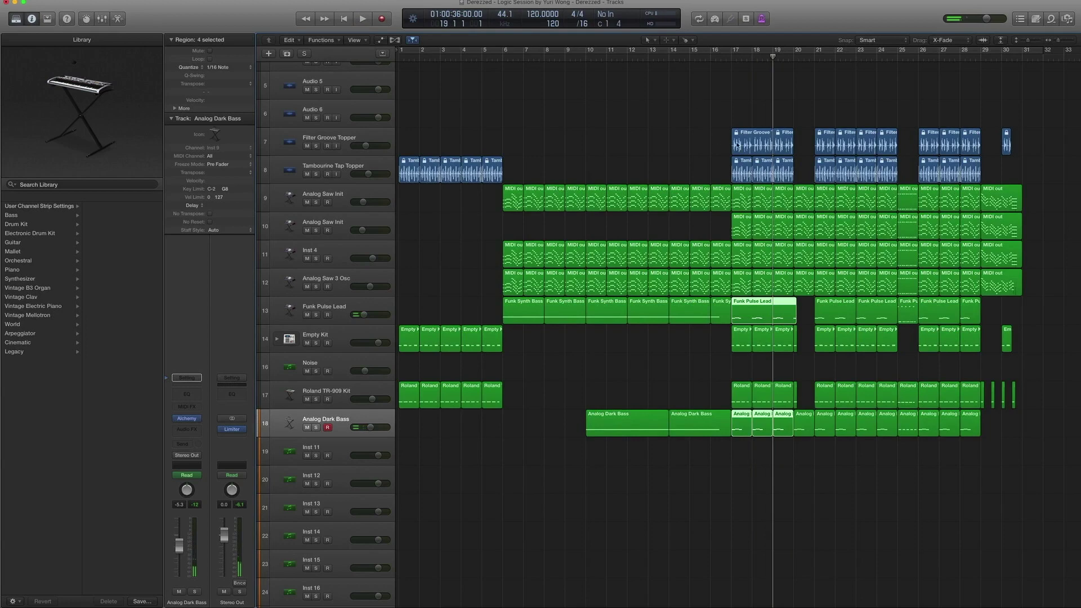
Step: Search the Apple Loops for "filter groove" and audition Filter Groove Topper, then clear the search and close the loop browser
click(754, 142)
click(1051, 19)
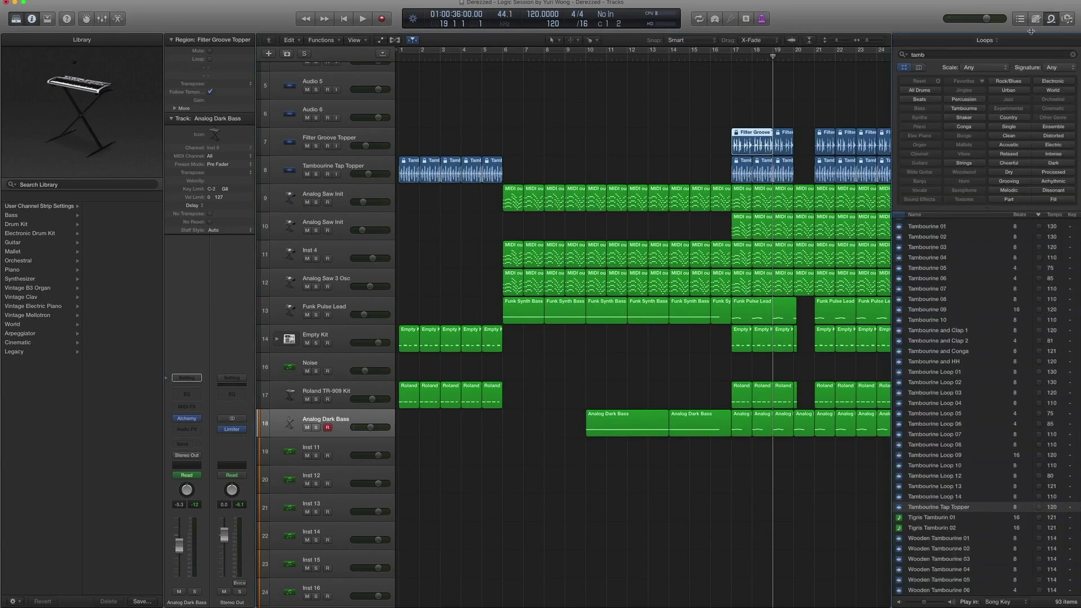
click(962, 52)
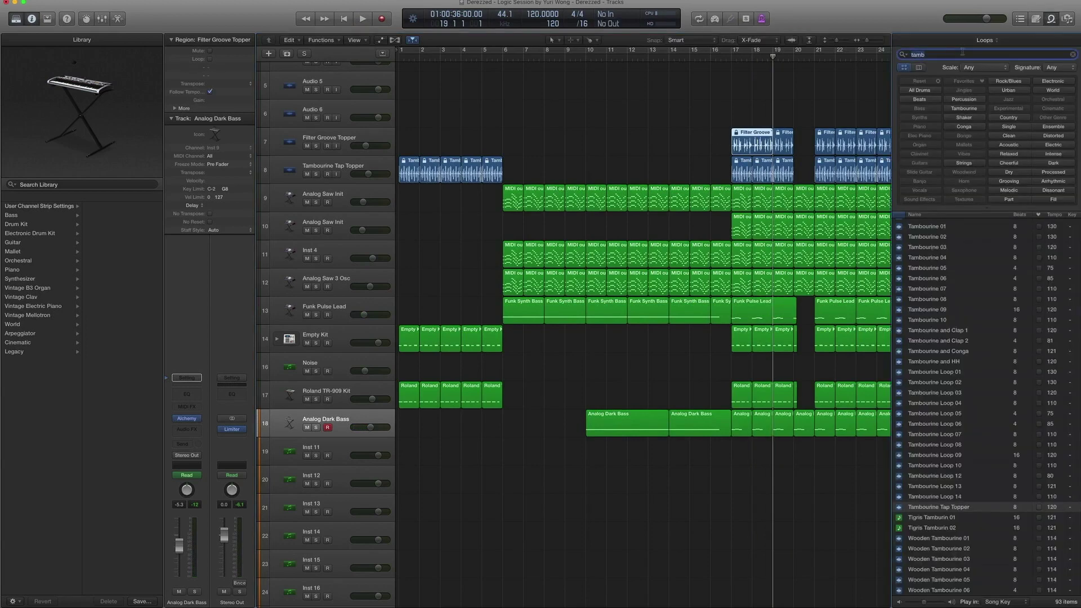
text(filter groove)
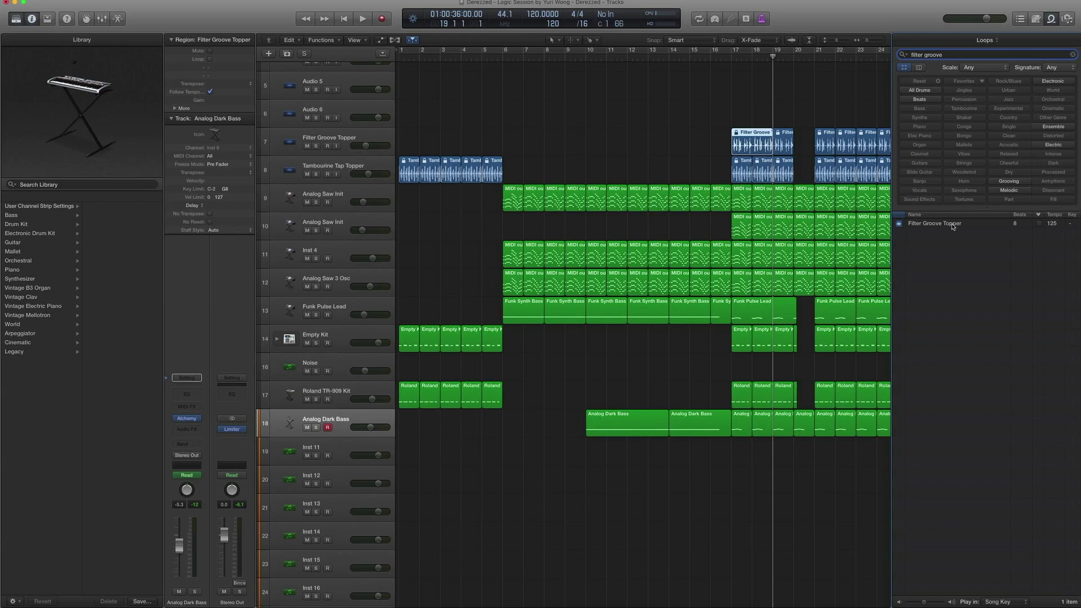
click(951, 224)
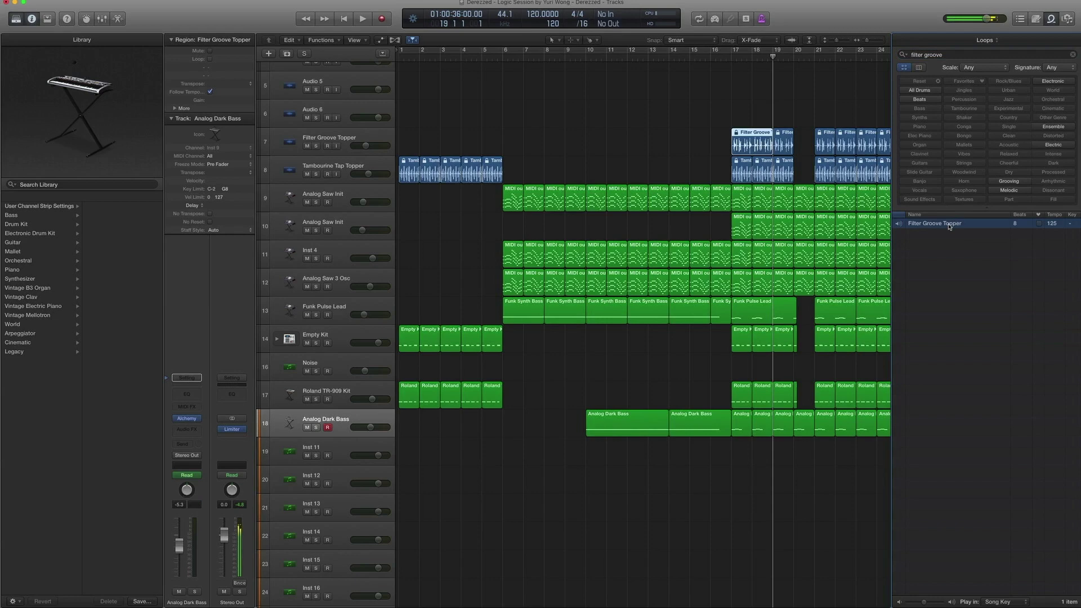
click(1074, 54)
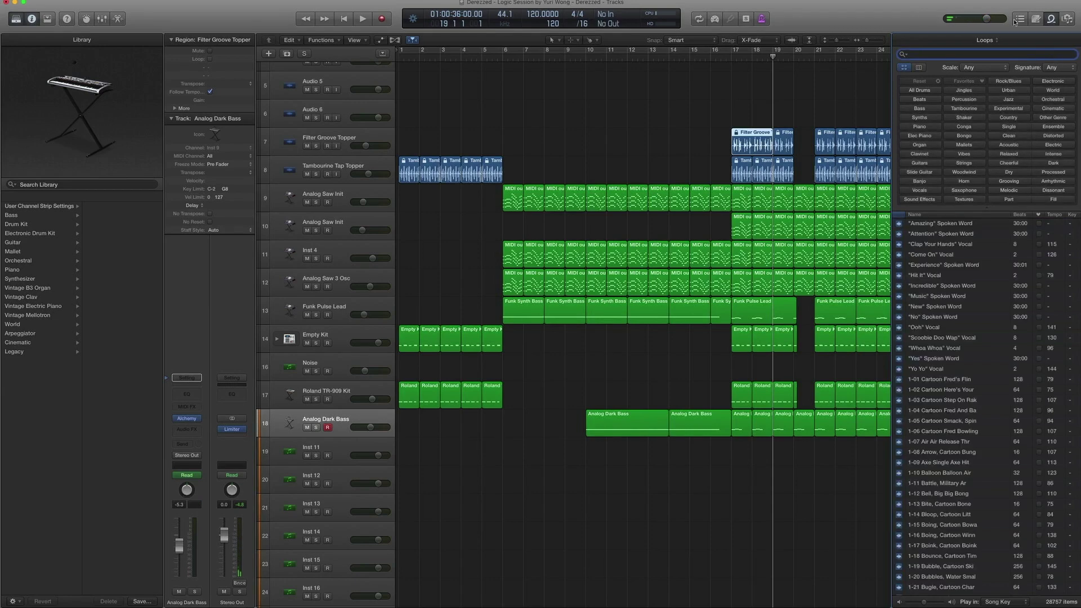
click(1051, 19)
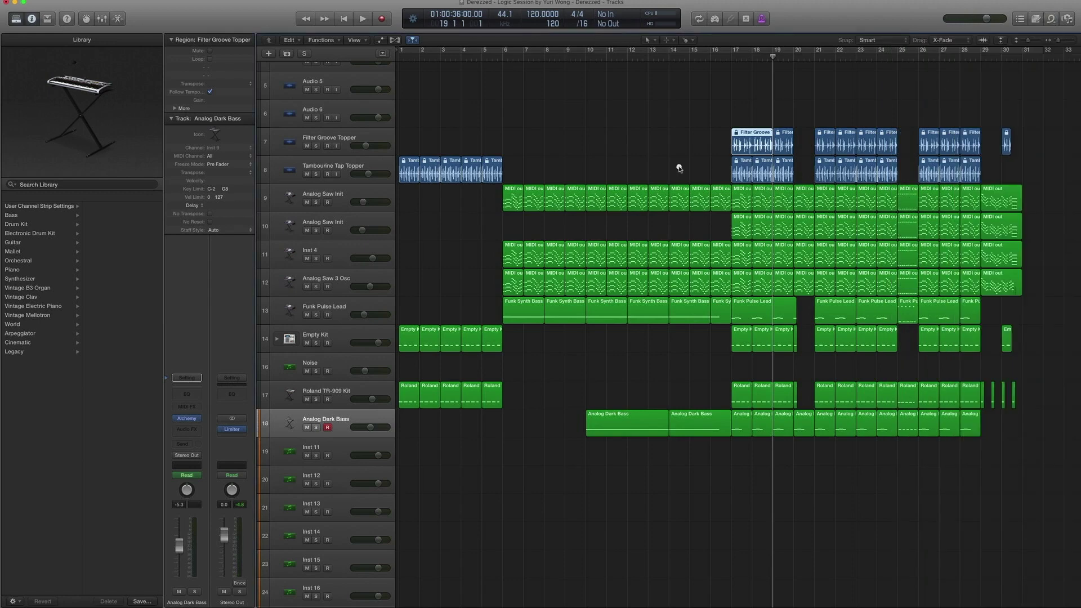
Step: Play the Filter Groove Topper and Tambourine Tap Topper regions in bars 17 to 19 soloed together, then stop playback
click(740, 165)
drag(710, 117, 792, 168)
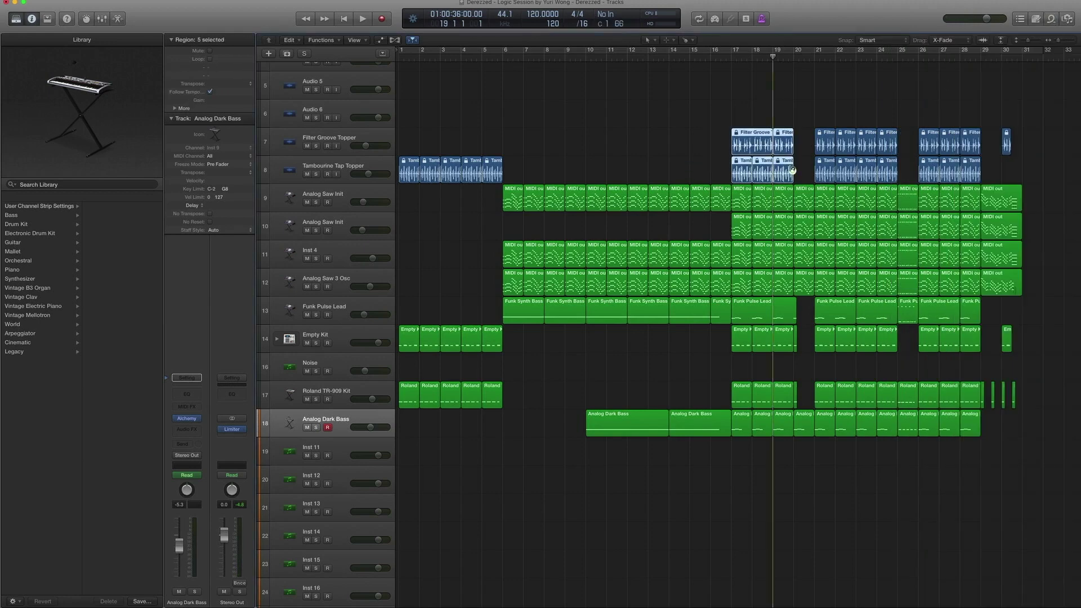
key(ctrl+s)
key(shift+space)
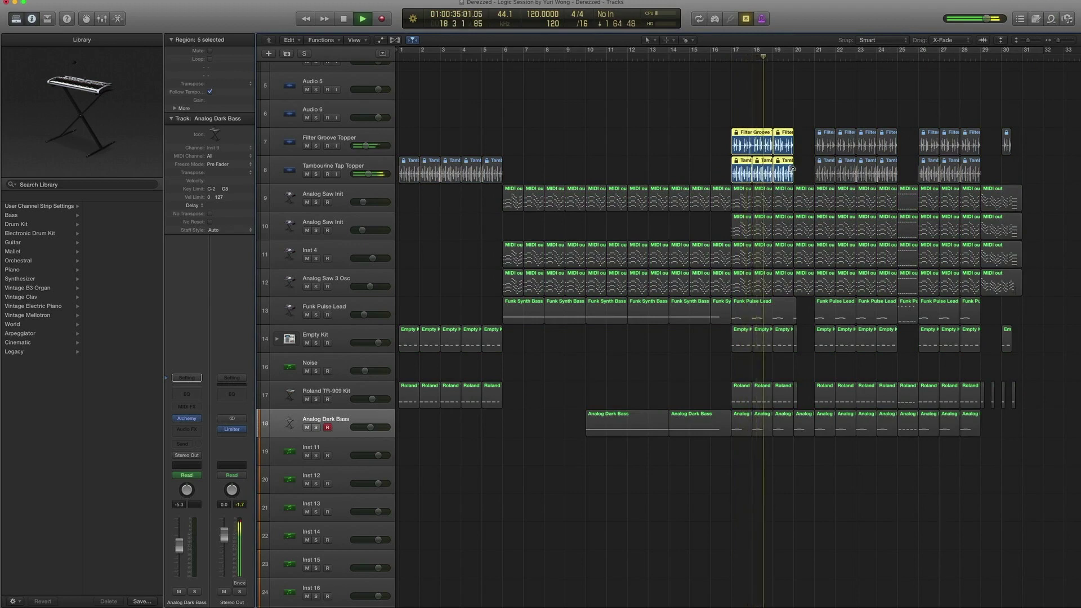
key(space)
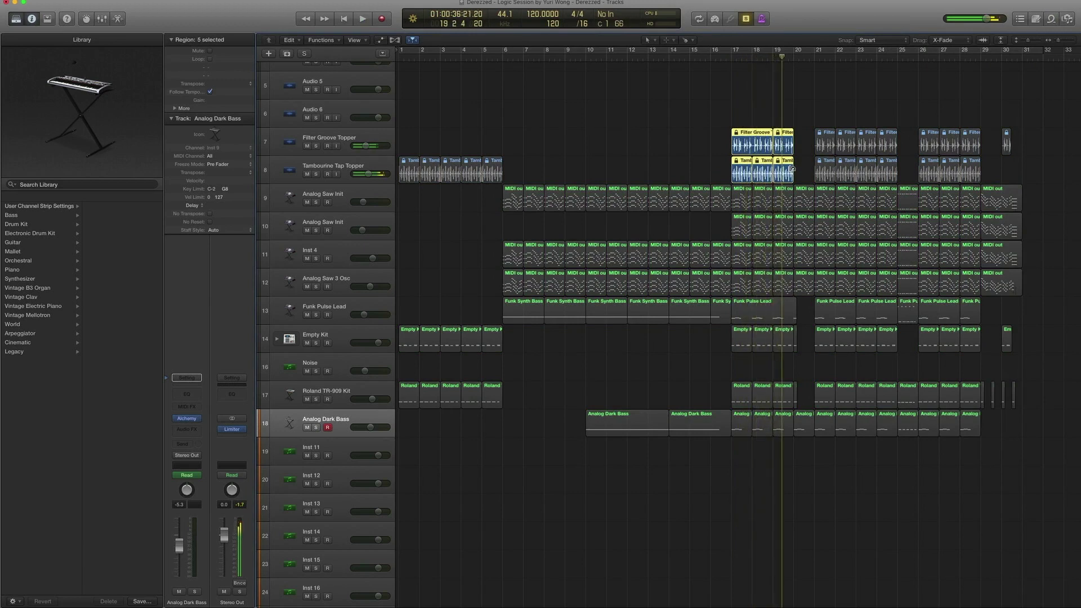
Step: Add the Empty Kit and Roland TR-909 Kit regions from bar 17 to the soloed selection and play them with the toppers, then stop
drag(805, 406, 735, 344)
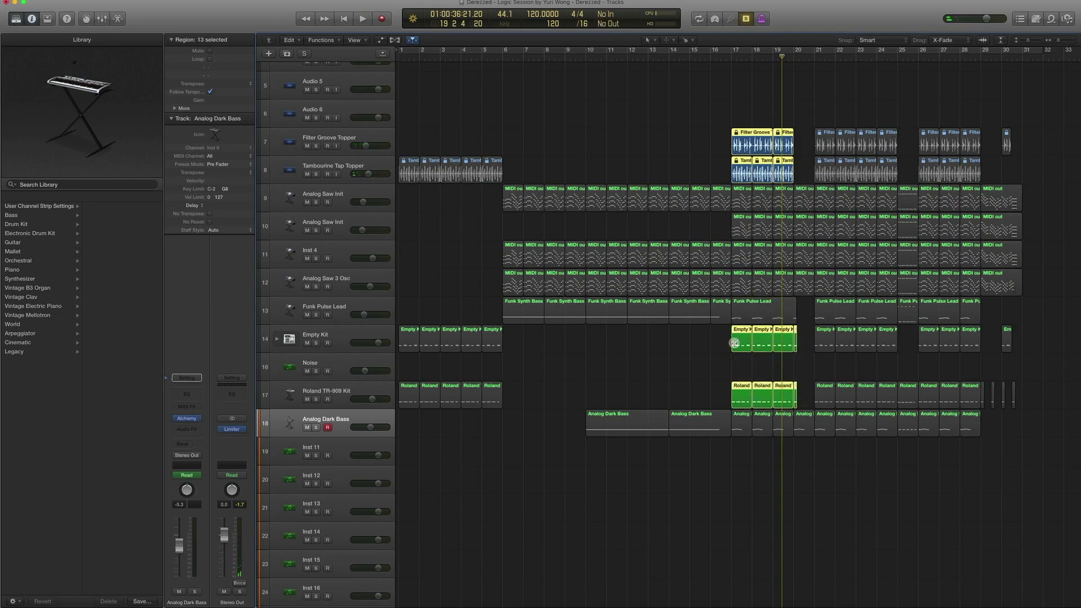
key(comma)
key(comma)
key(space)
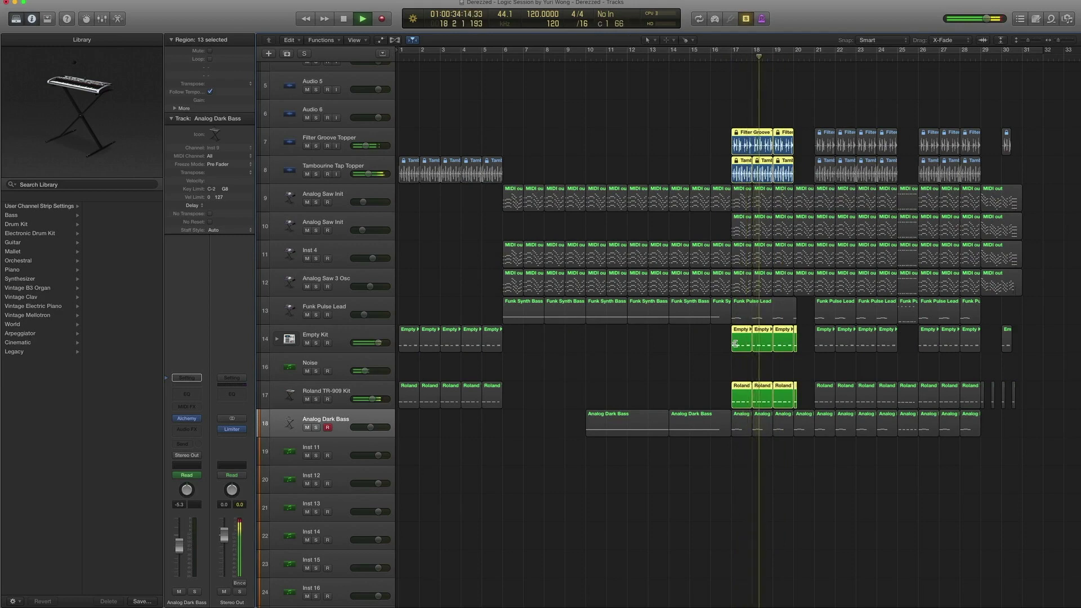
key(space)
Step: Turn off solo mode and play the full arrangement from bar 17, then stop with the playhead at bar 20
key(comma)
key(comma)
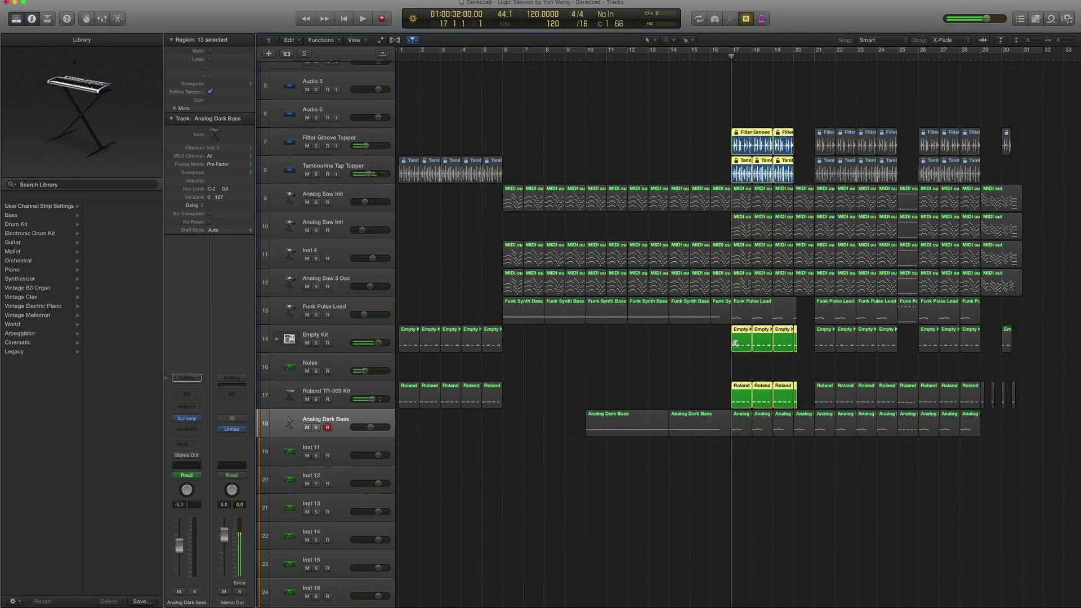
key(super+a)
key(space)
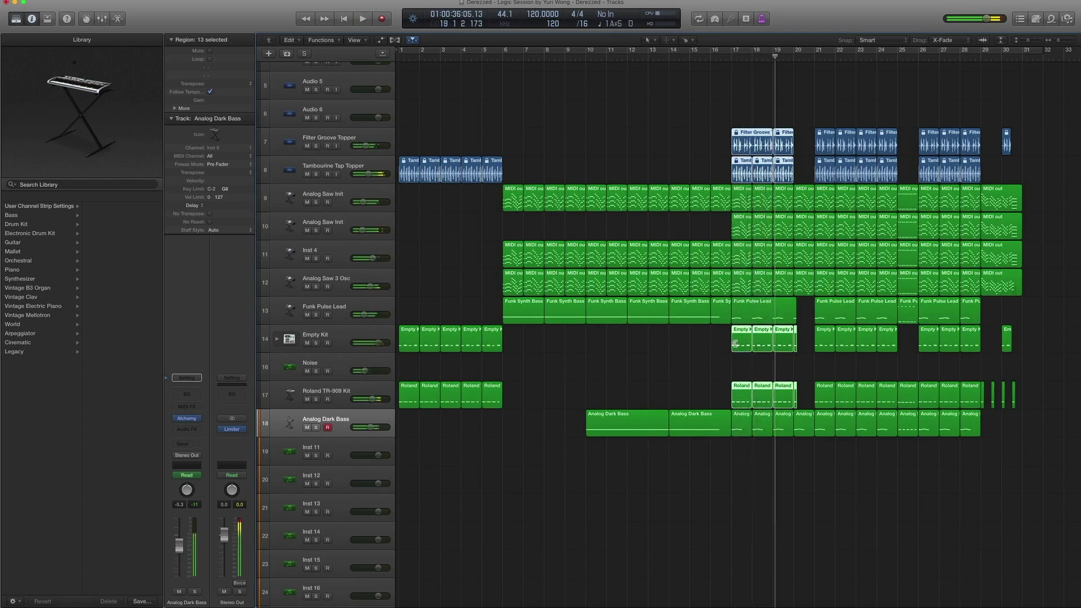
key(space)
key(period)
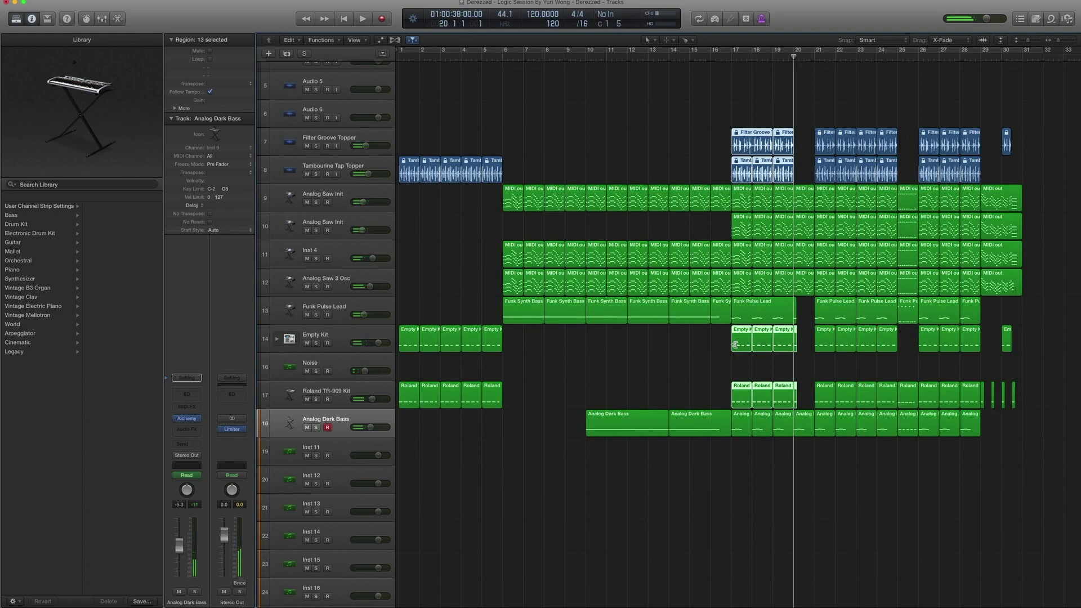
Step: Open the five synth regions at bar 25, from Analog Saw Init to Funk Pulse Lead, in the Piano Roll and place the playhead at bar 25
drag(907, 349, 906, 195)
key(p)
scroll(613, 490, down, 2)
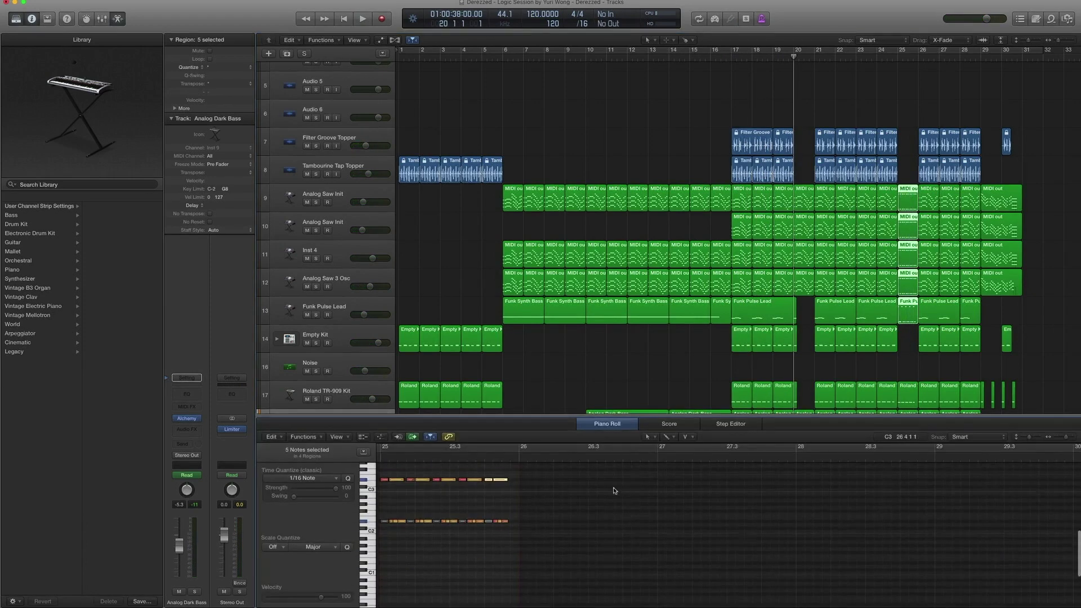
scroll(608, 492, left, 5)
scroll(563, 487, up, 2)
scroll(483, 456, up, 1)
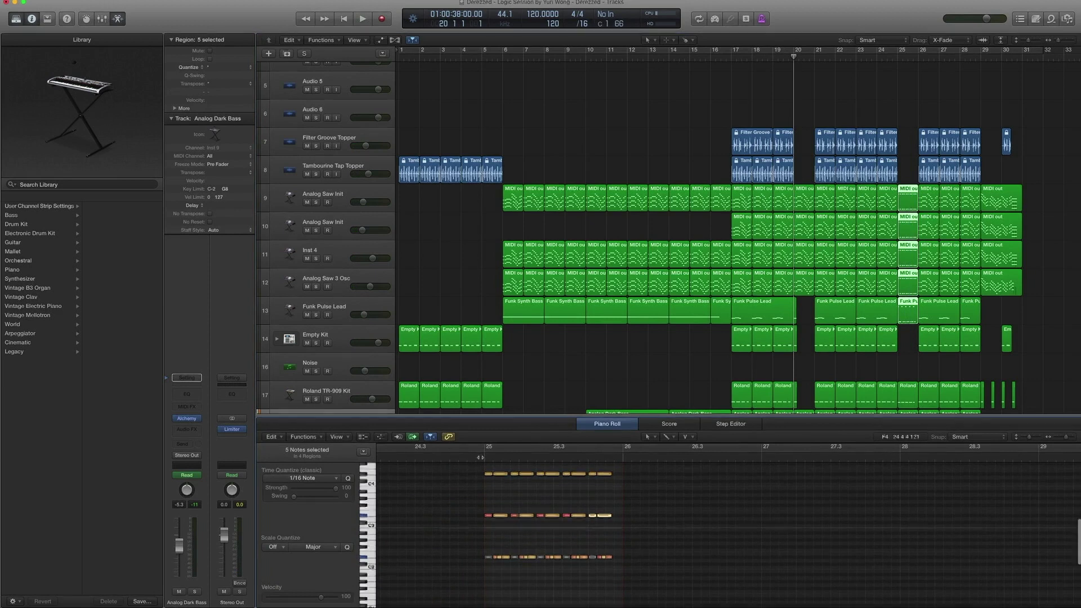
click(485, 455)
scroll(480, 457, left, 2)
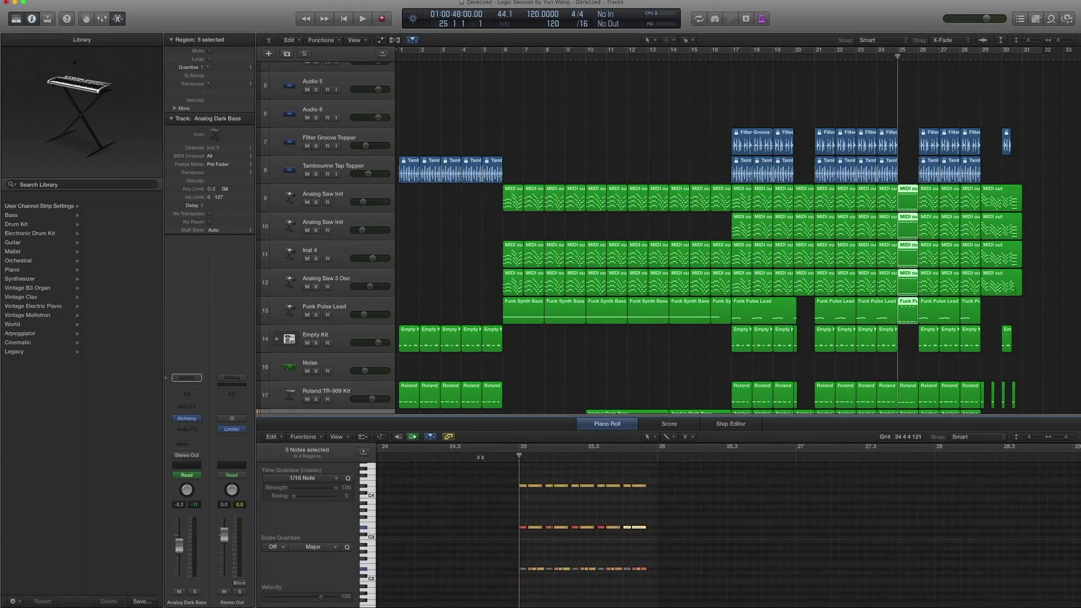
Step: Play the five selected bar 25 regions soloed, then stop playback
key(space)
key(ctrl+s)
key(space)
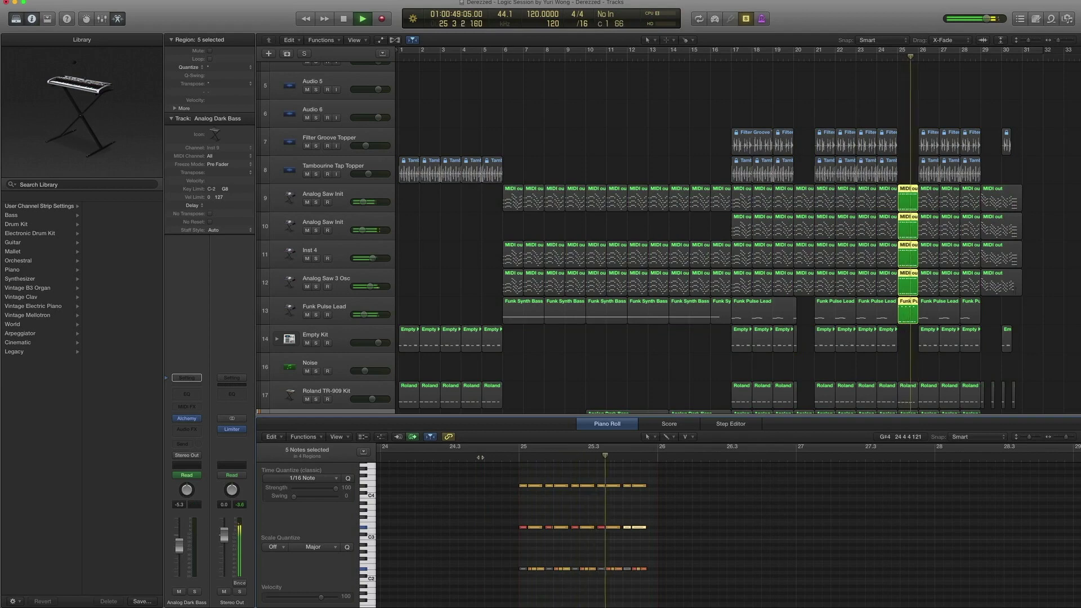
key(space)
Step: Turn off solo mode and play bar 25 with all tracks, stopping at bar 26
key(ctrl+s)
key(space)
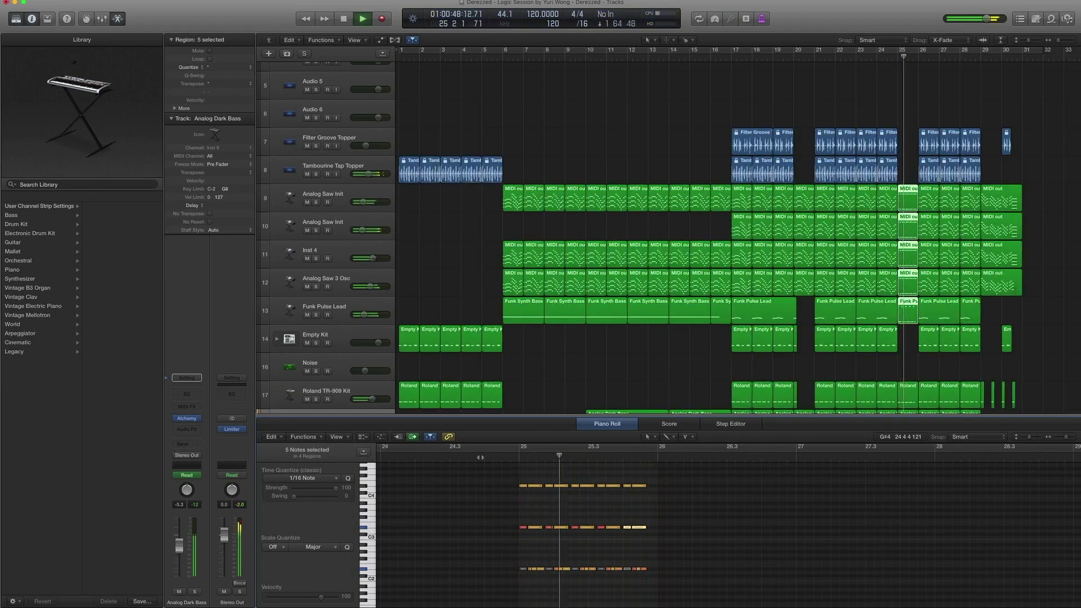
key(space)
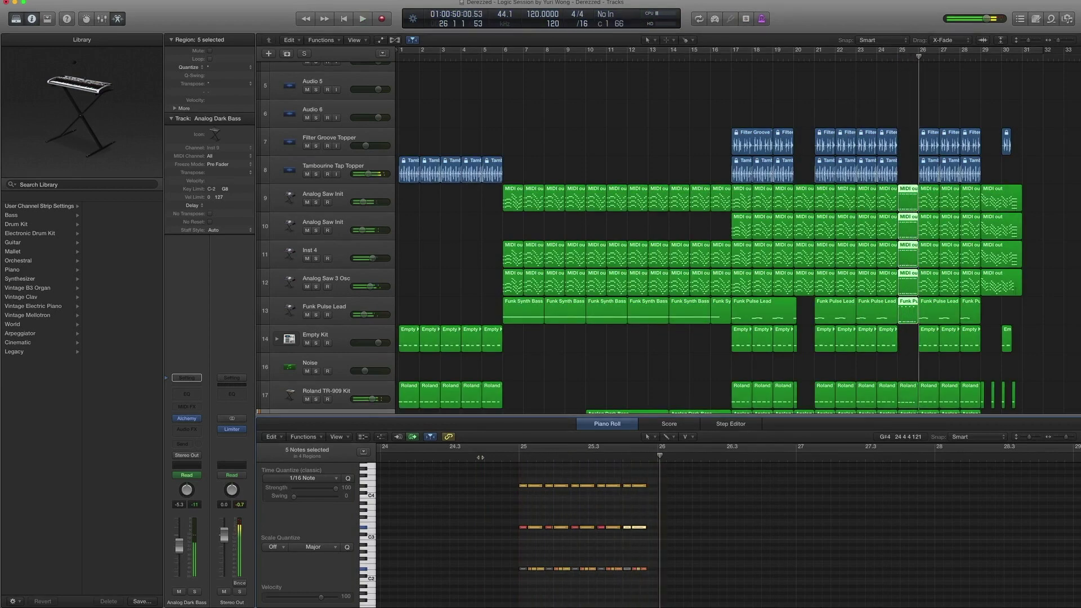
Step: Close the Piano Roll and deselect the bar 25 regions to return to the full arrangement
drag(715, 417, 714, 605)
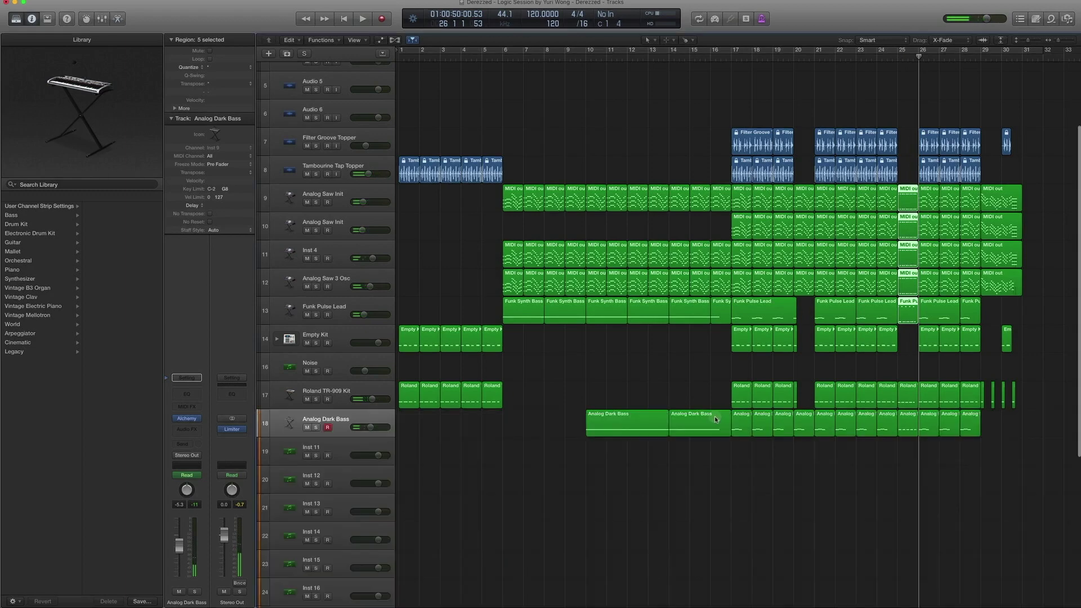
scroll(975, 389, down, 1)
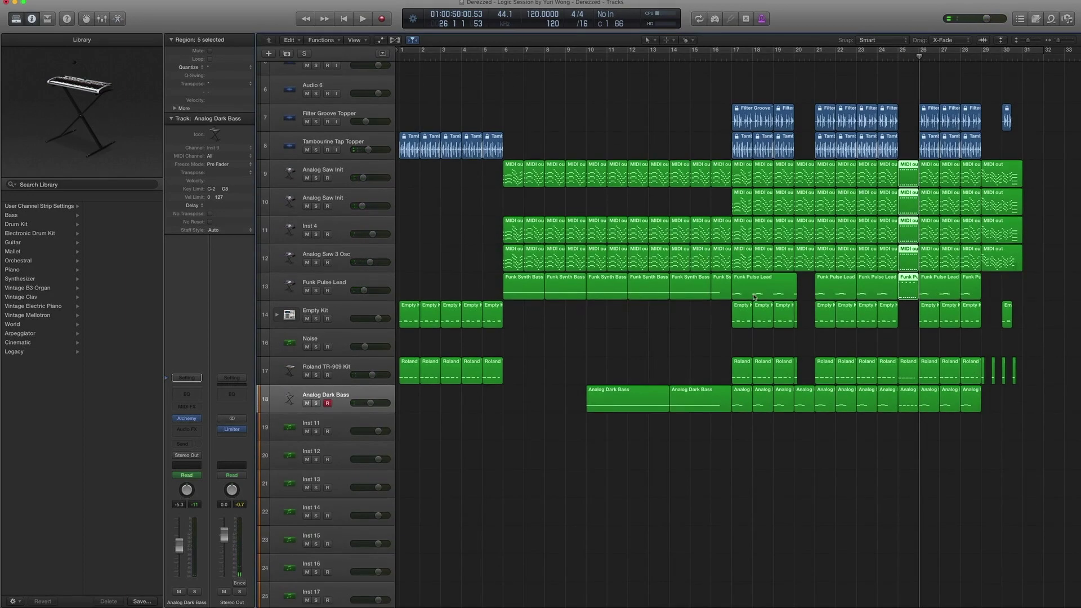
click(664, 320)
scroll(674, 306, left, 1)
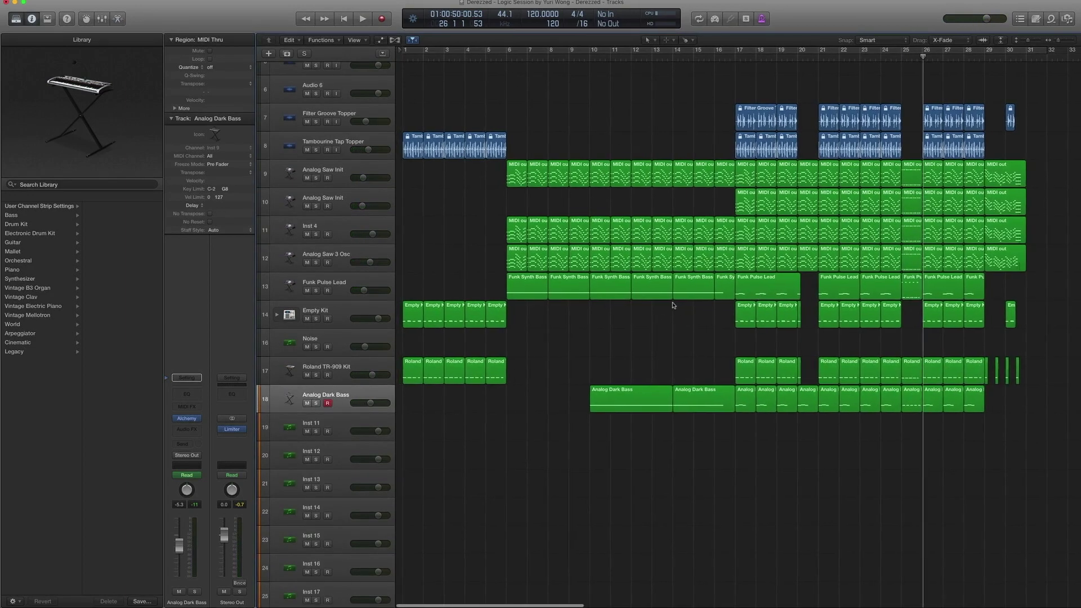
scroll(672, 306, right, 1)
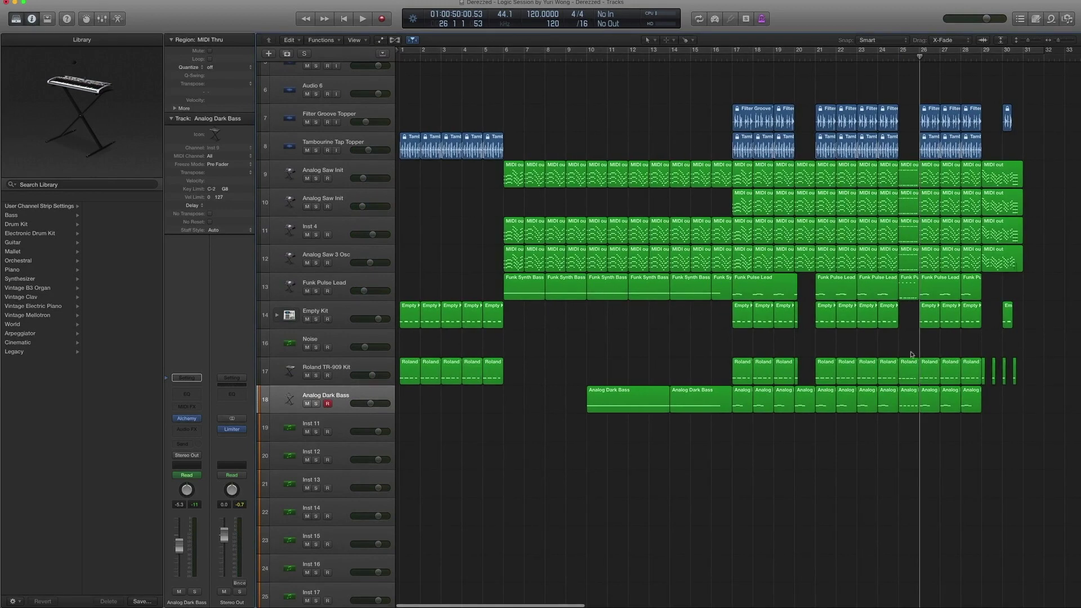